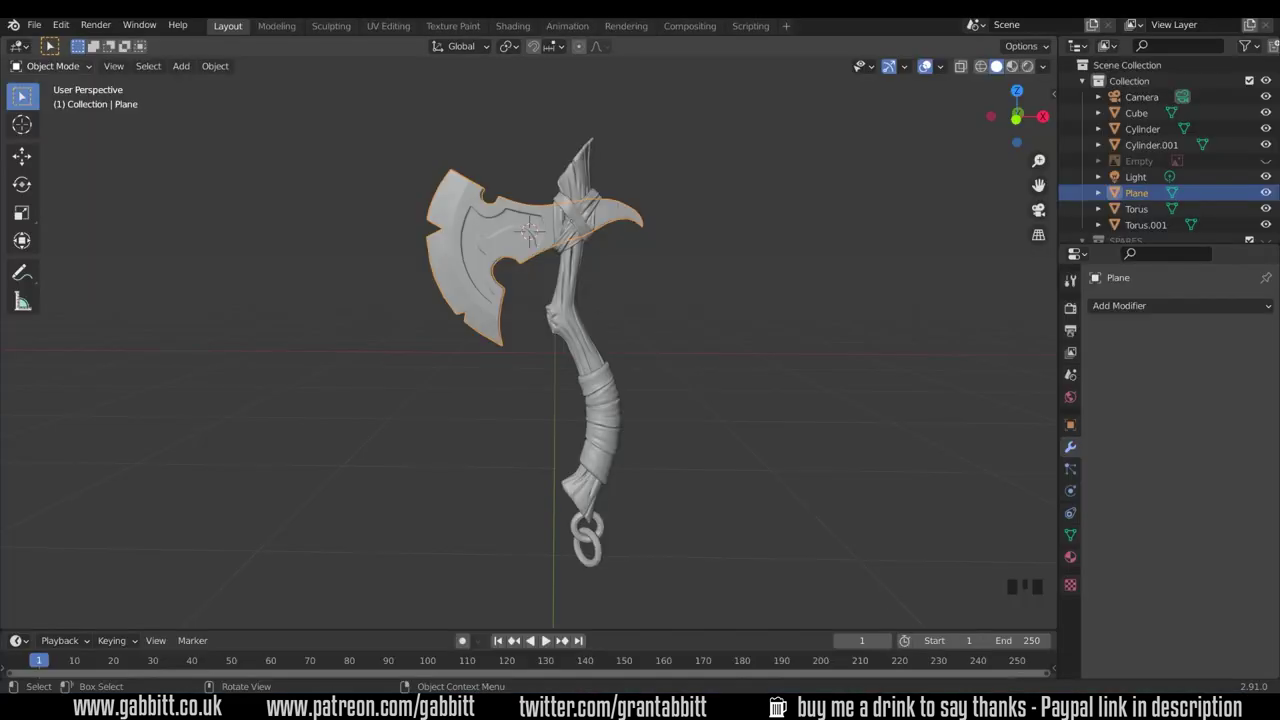
Switch to the Sculpting workspace and set up the Clay Strips brush with a 28 px radius for the axe blade.
{"action": "key", "text": "KP_Decimal"}
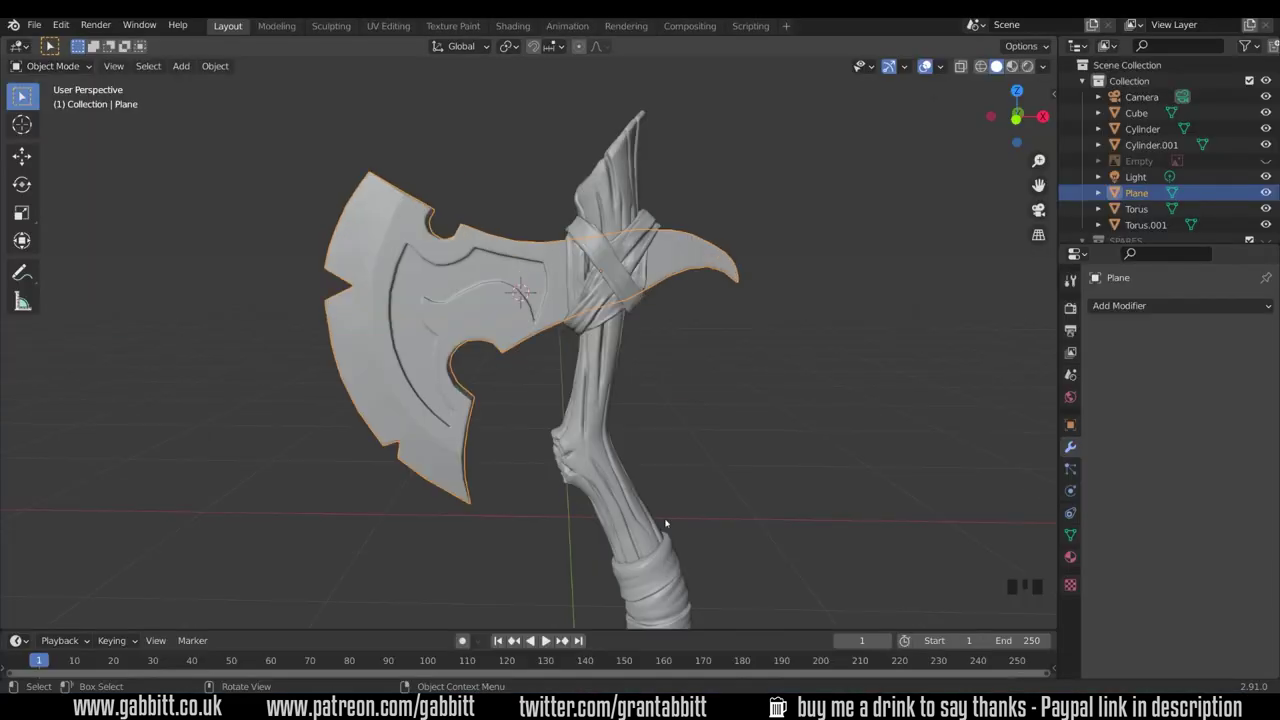
{"action": "left_click", "coordinate": [331, 25]}
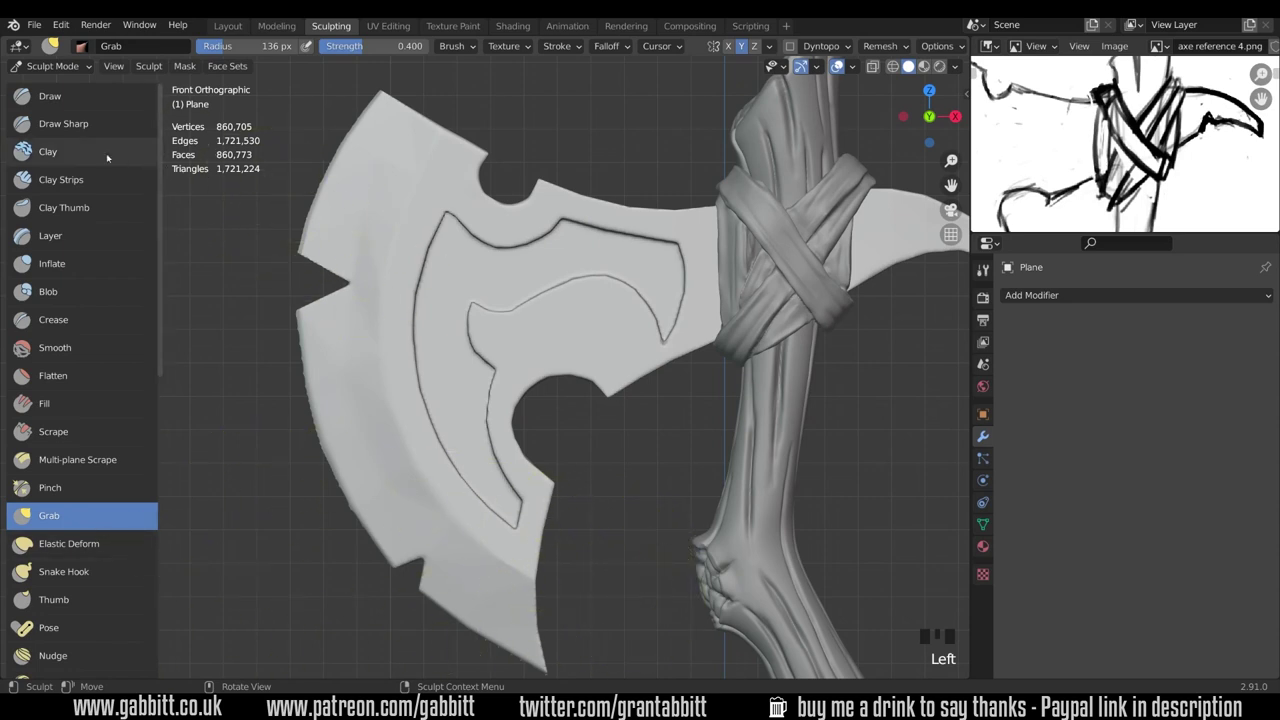
{"action": "left_click", "coordinate": [60, 179]}
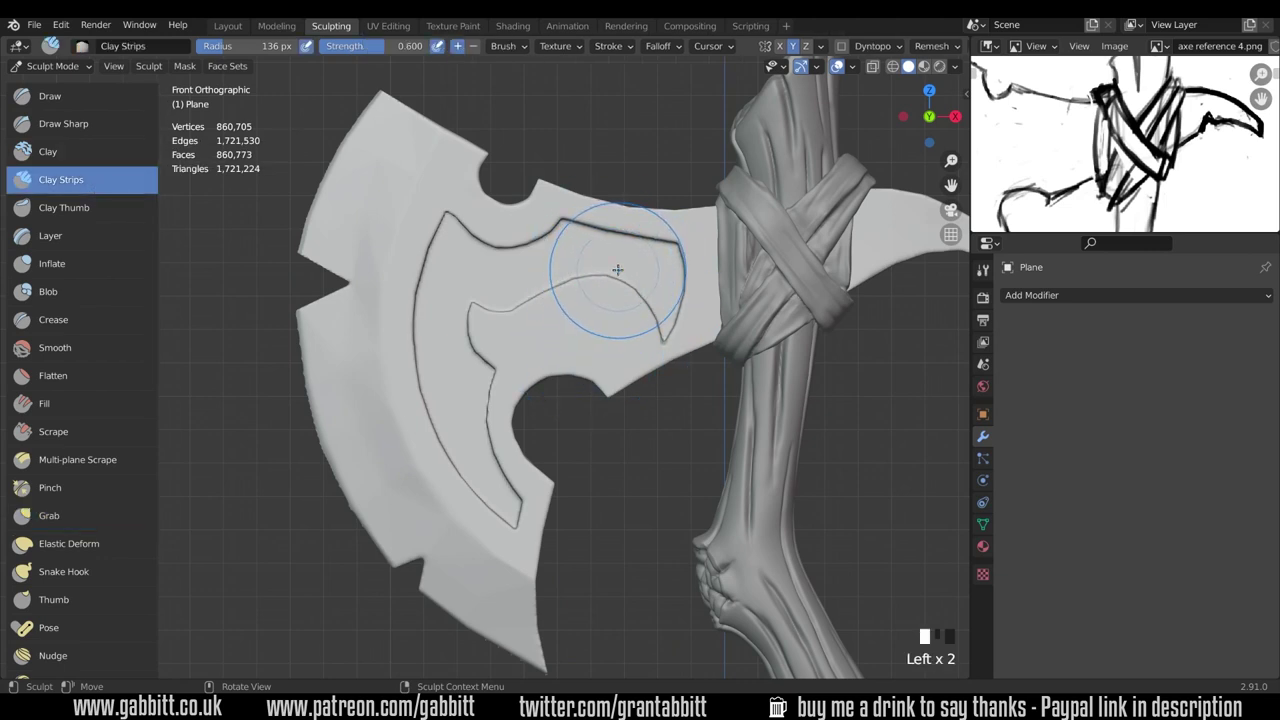
{"action": "key", "text": "f"}
{"action": "left_click", "coordinate": [565, 297]}
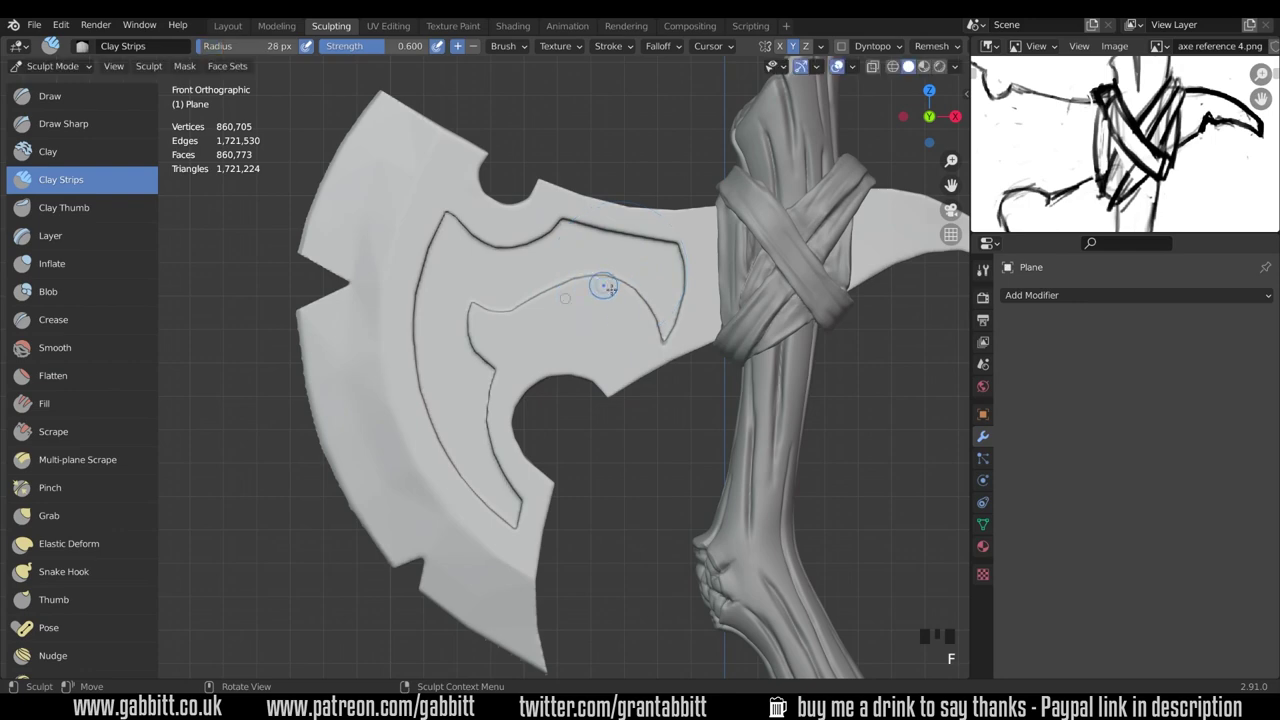
Try a corner-shaped Clay Strips stroke inside the blade's engraved outline near the handle.
{"action": "middle_click_drag", "start_coordinate": [623, 337], "coordinate": [657, 284], "text": "ctrl"}
{"action": "mouse_move", "coordinate": [608, 284]}
{"action": "left_mouse_down"}
{"action": "mouse_move", "coordinate": [672, 293]}
{"action": "mouse_move", "coordinate": [666, 353]}
{"action": "left_mouse_up"}
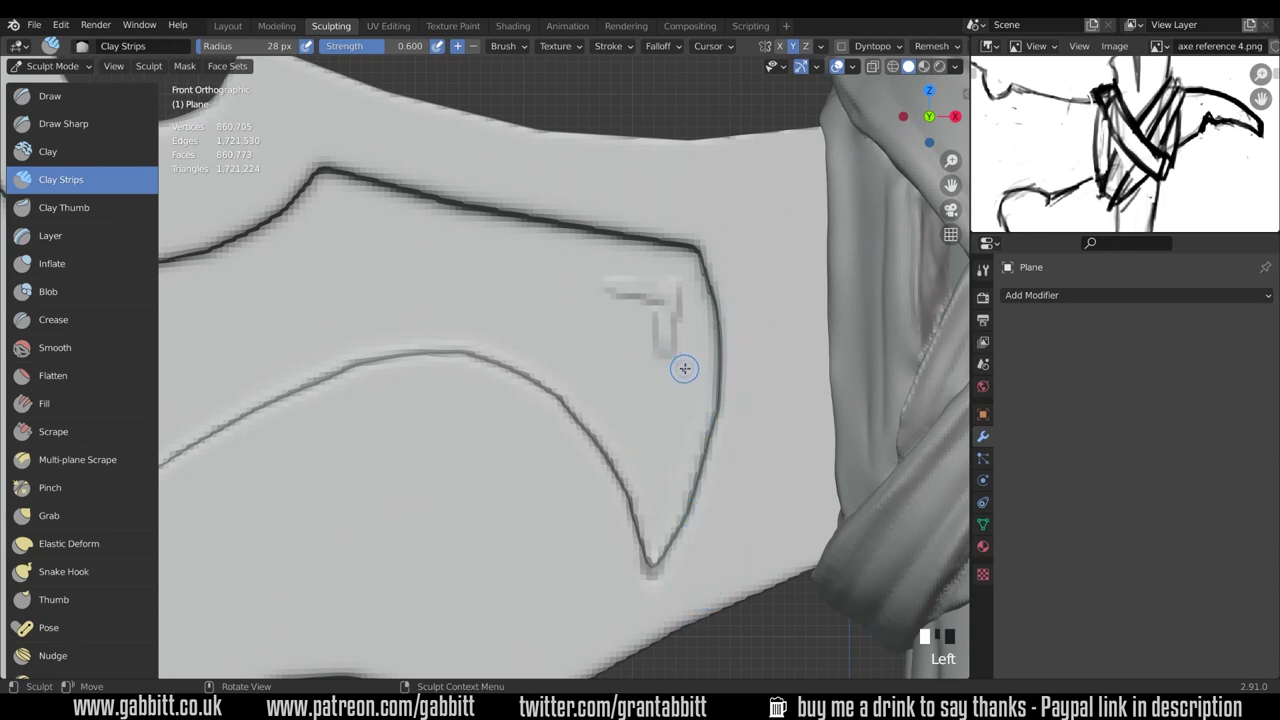
{"action": "key", "text": "ctrl+z"}
Set the remesh voxel size to 0.004 m and remesh the axe blade.
{"action": "left_click", "coordinate": [955, 46]}
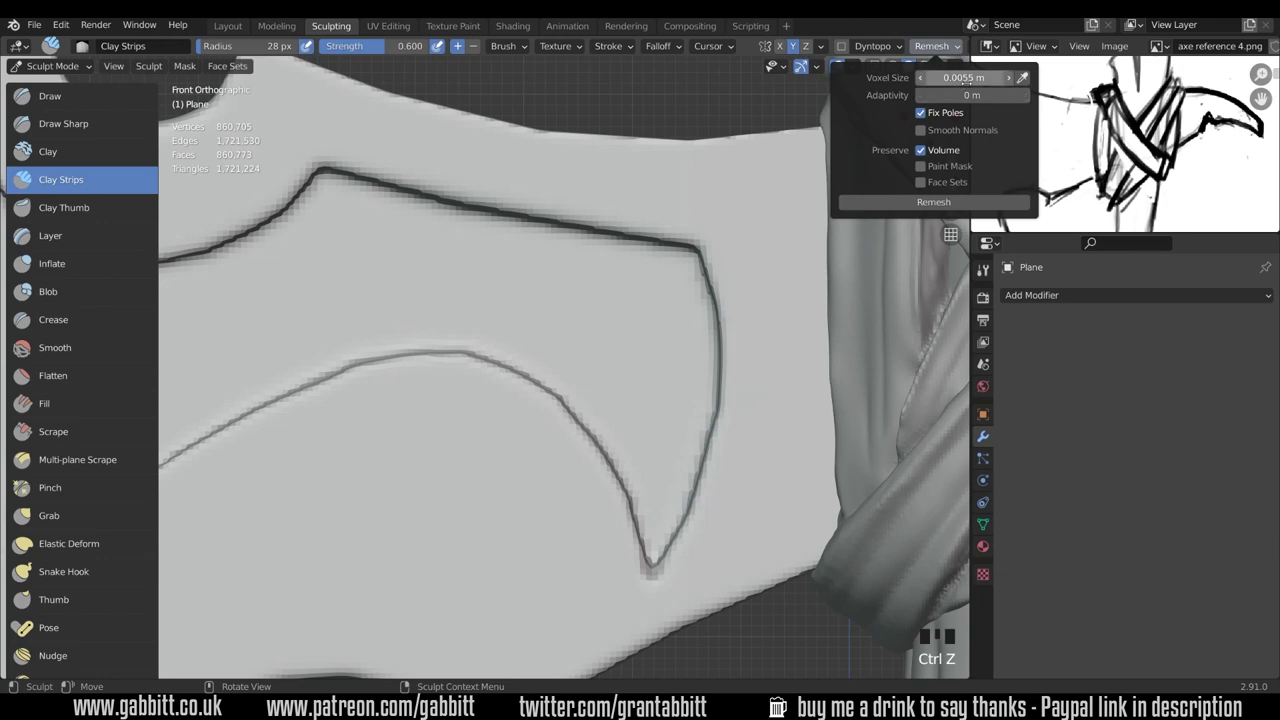
{"action": "left_click", "coordinate": [962, 78]}
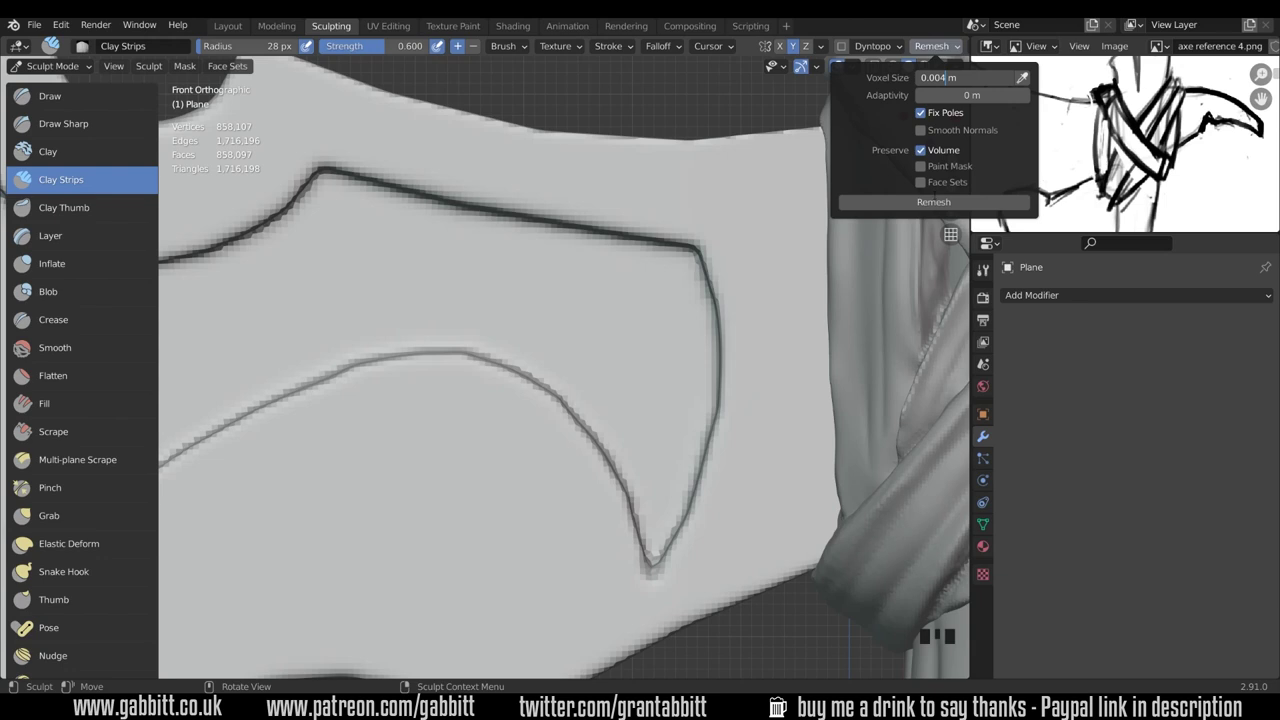
{"action": "left_click", "coordinate": [933, 202]}
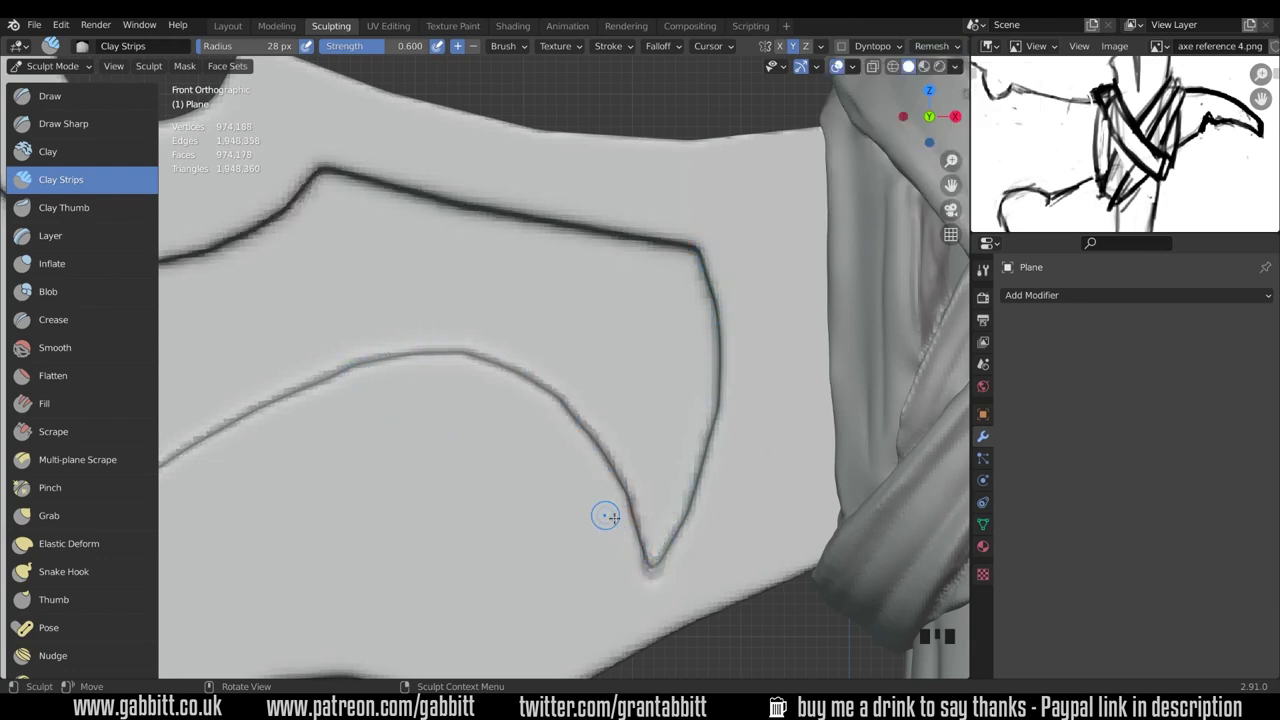
Build up a small square-cornered rune inside the engraved outline at its end near the handle.
{"action": "mouse_move", "coordinate": [673, 296]}
{"action": "left_mouse_down"}
{"action": "mouse_move", "coordinate": [709, 311]}
{"action": "mouse_move", "coordinate": [709, 338]}
{"action": "mouse_move", "coordinate": [662, 298]}
{"action": "left_mouse_up"}
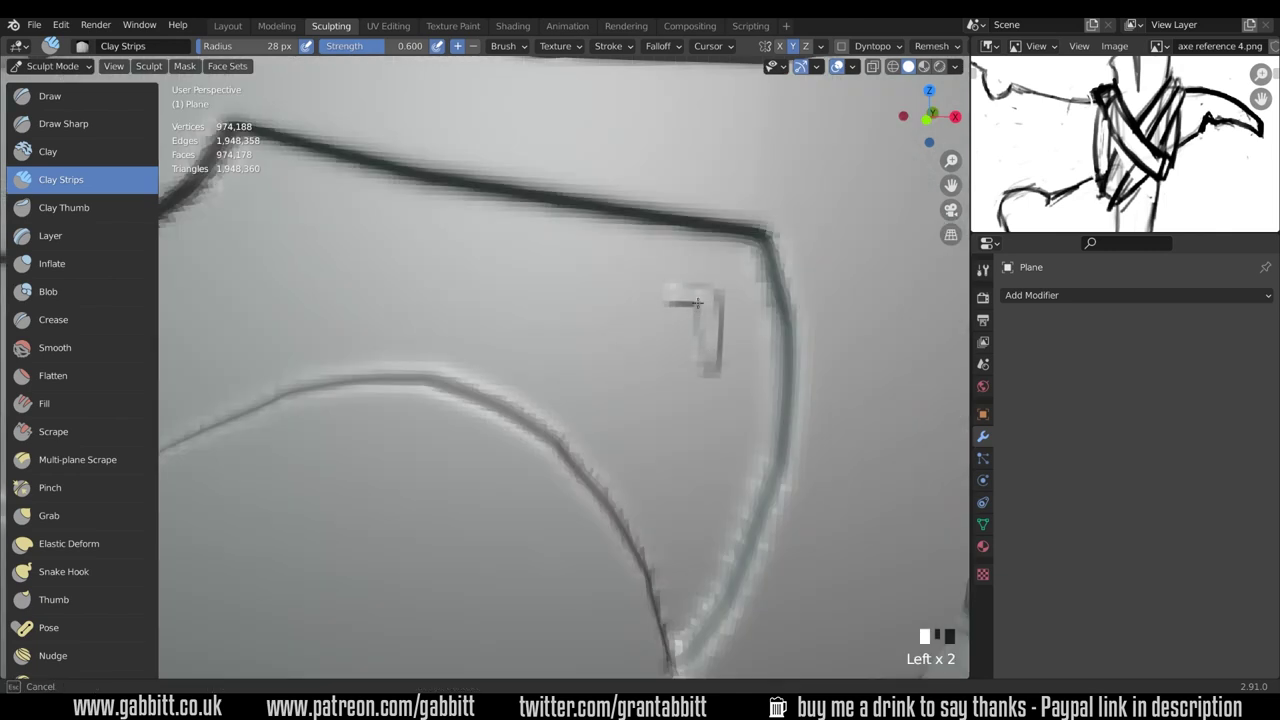
{"action": "left_click_drag", "start_coordinate": [690, 298], "coordinate": [656, 297]}
{"action": "mouse_move", "coordinate": [656, 297]}
{"action": "left_mouse_down"}
{"action": "mouse_move", "coordinate": [675, 297]}
{"action": "mouse_move", "coordinate": [655, 297]}
{"action": "mouse_move", "coordinate": [659, 364]}
{"action": "left_mouse_up"}
{"action": "left_click_drag", "start_coordinate": [657, 305], "coordinate": [659, 362]}
{"action": "left_click_drag", "start_coordinate": [659, 355], "coordinate": [657, 302]}
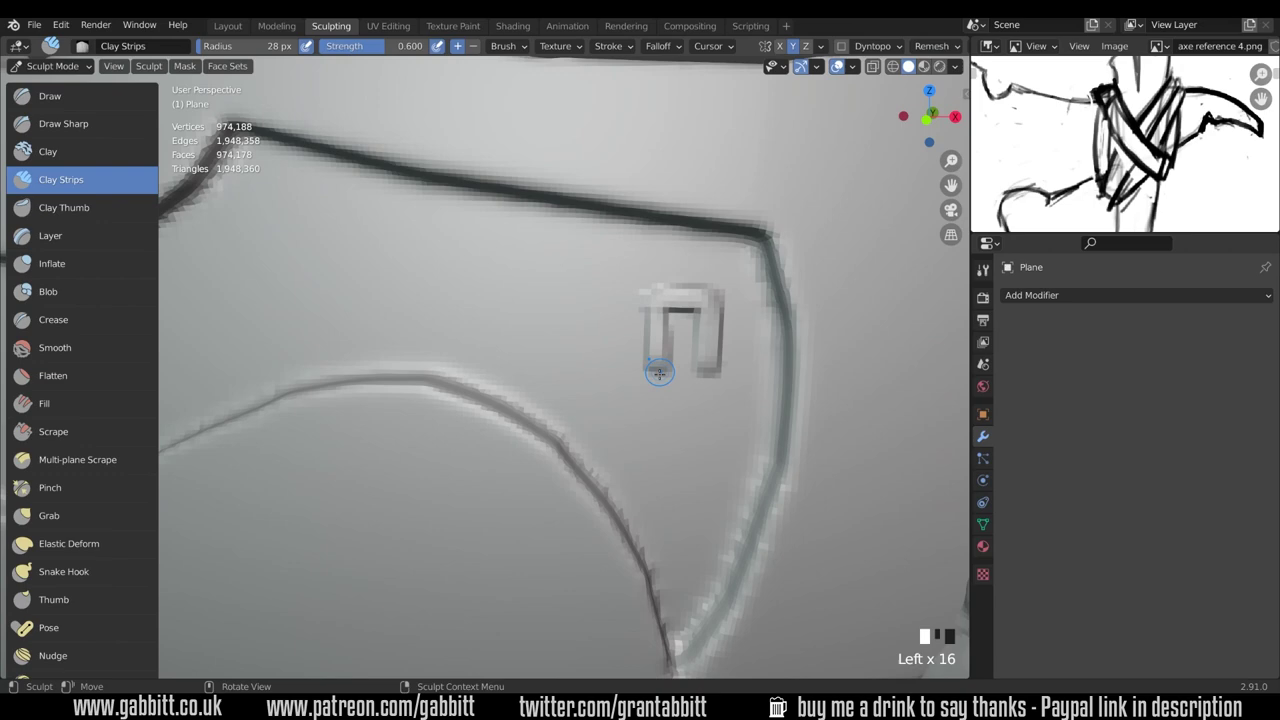
{"action": "mouse_move", "coordinate": [608, 357]}
{"action": "left_mouse_down"}
{"action": "mouse_move", "coordinate": [652, 357]}
{"action": "mouse_move", "coordinate": [698, 302]}
{"action": "mouse_move", "coordinate": [708, 372]}
{"action": "left_mouse_up"}
{"action": "middle_click_drag", "start_coordinate": [787, 295], "coordinate": [940, 300], "text": "ctrl"}
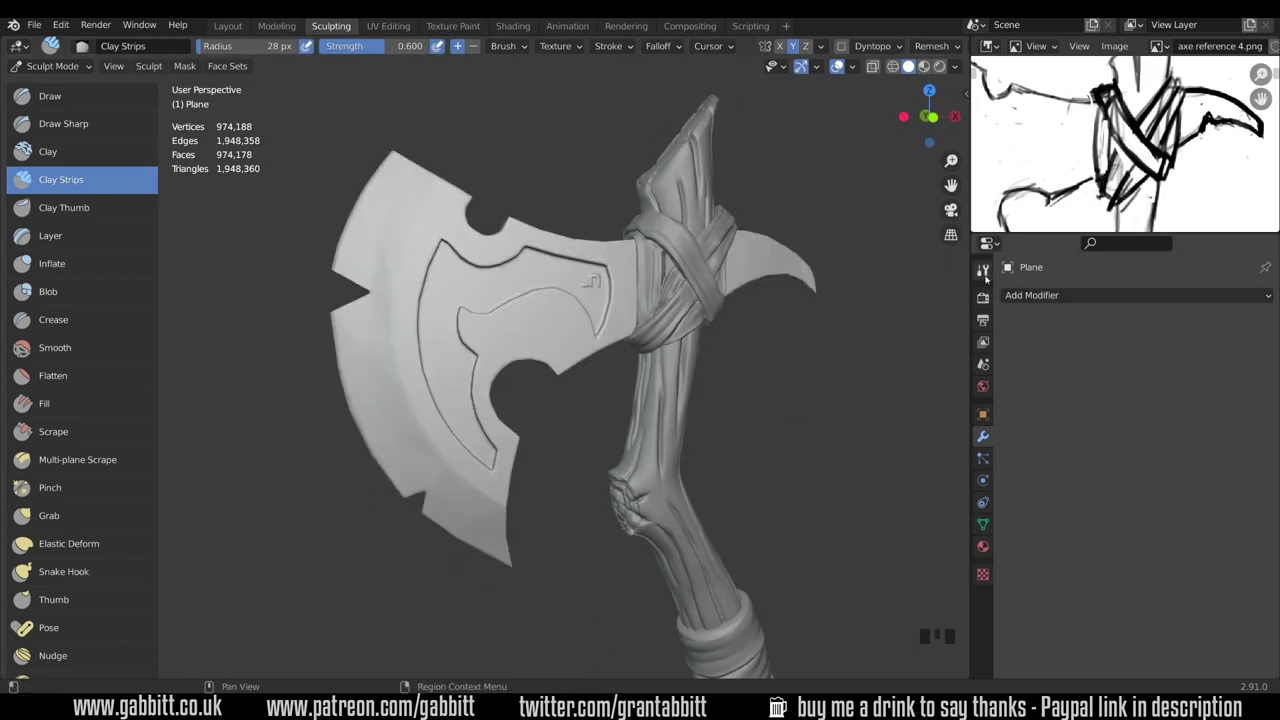
Raise the Clay Strips strength to 1.000 and finish the first rune as an angular S-like shape.
{"action": "left_click", "coordinate": [984, 272]}
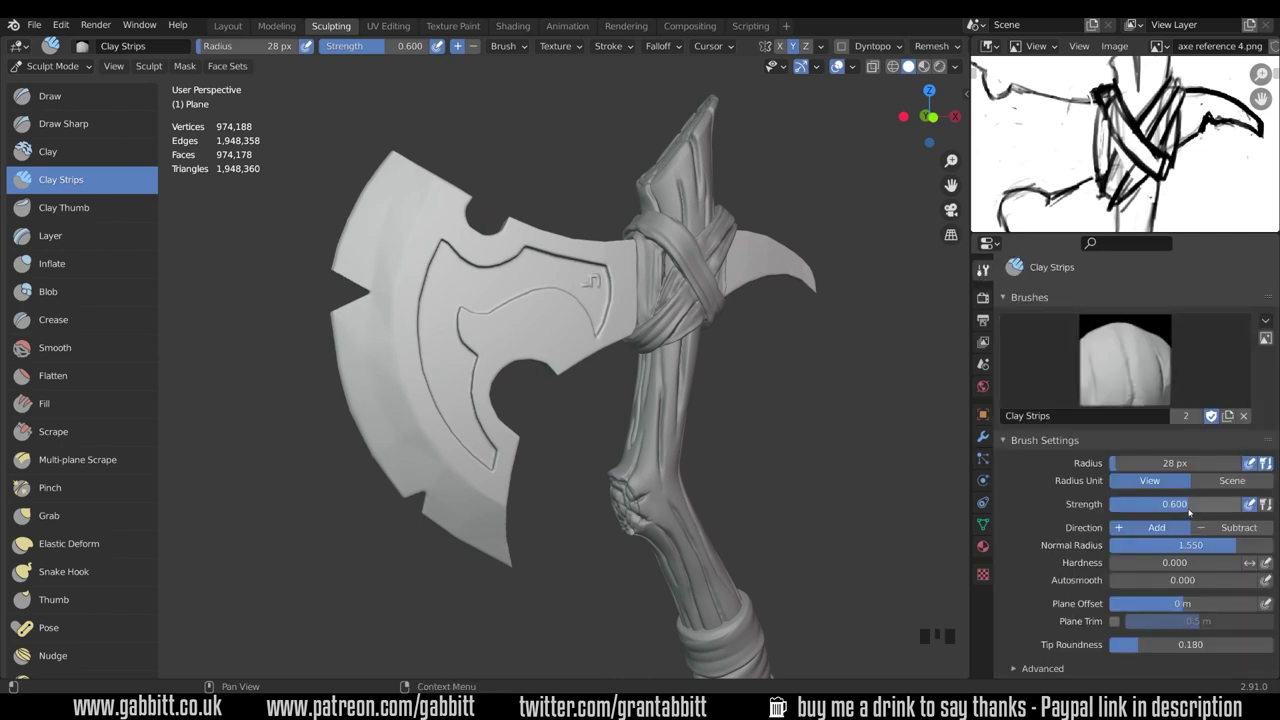
{"action": "left_click_drag", "start_coordinate": [1189, 512], "coordinate": [1244, 510]}
{"action": "scroll", "coordinate": [600, 289], "scroll_direction": "up", "scroll_amount": 9}
{"action": "middle_click_drag", "start_coordinate": [600, 289], "coordinate": [592, 287]}
{"action": "left_click_drag", "start_coordinate": [554, 270], "coordinate": [554, 217]}
{"action": "left_click_drag", "start_coordinate": [554, 217], "coordinate": [594, 217]}
{"action": "mouse_move", "coordinate": [592, 217]}
{"action": "left_mouse_down"}
{"action": "mouse_move", "coordinate": [592, 276]}
{"action": "mouse_move", "coordinate": [508, 270]}
{"action": "left_mouse_up"}
{"action": "left_click_drag", "start_coordinate": [512, 206], "coordinate": [514, 266]}
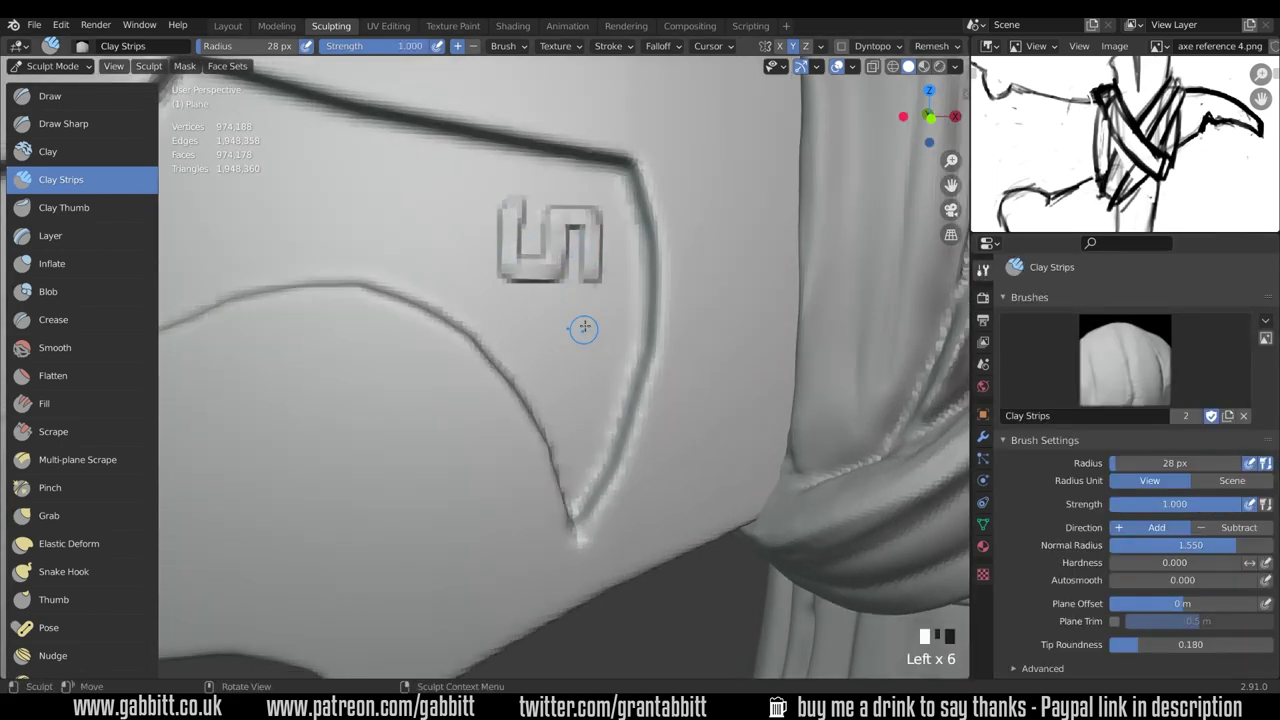
Sculpt a second zigzag rune in the narrowing tip below the first one and reinforce the first rune's strokes.
{"action": "mouse_move", "coordinate": [560, 305]}
{"action": "left_mouse_down"}
{"action": "mouse_move", "coordinate": [603, 346]}
{"action": "mouse_move", "coordinate": [565, 395]}
{"action": "left_mouse_up"}
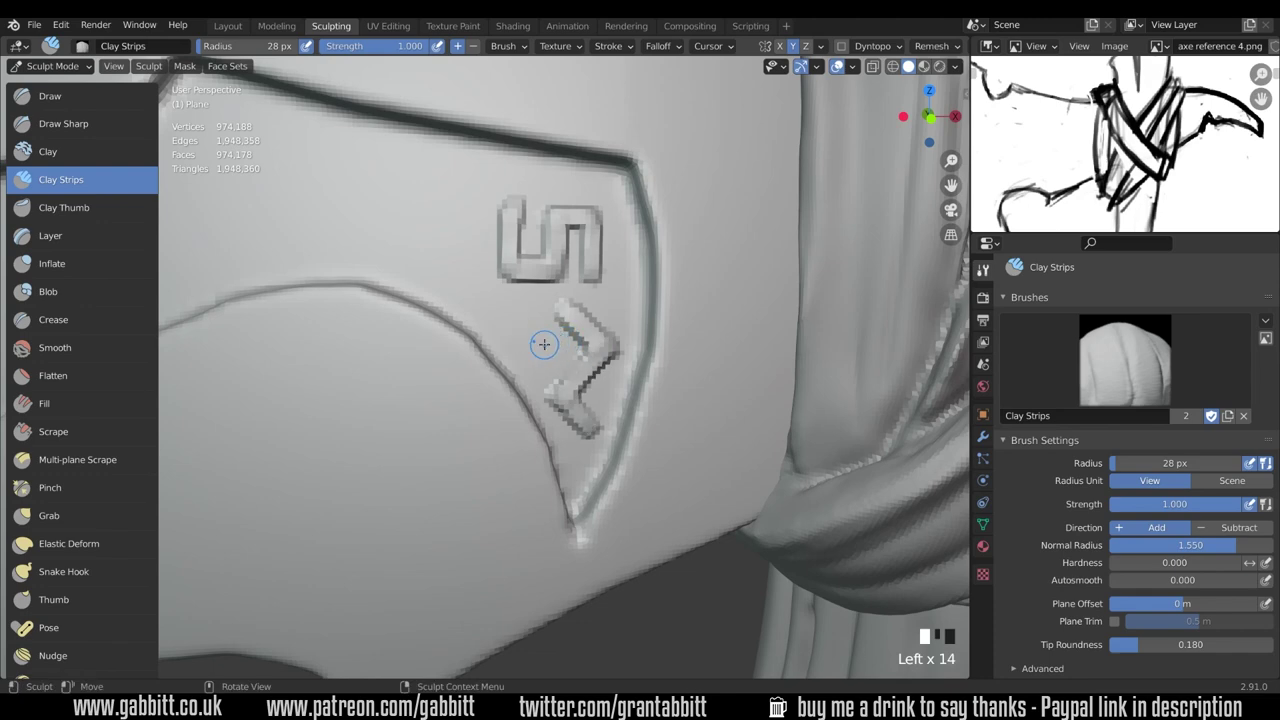
{"action": "mouse_move", "coordinate": [554, 346]}
{"action": "left_mouse_down"}
{"action": "mouse_move", "coordinate": [539, 364]}
{"action": "mouse_move", "coordinate": [503, 326]}
{"action": "mouse_move", "coordinate": [528, 303]}
{"action": "left_mouse_up"}
{"action": "mouse_move", "coordinate": [502, 325]}
{"action": "left_mouse_down"}
{"action": "mouse_move", "coordinate": [532, 355]}
{"action": "mouse_move", "coordinate": [556, 347]}
{"action": "left_mouse_up"}
{"action": "left_click_drag", "start_coordinate": [601, 350], "coordinate": [561, 393]}
{"action": "left_click_drag", "start_coordinate": [562, 396], "coordinate": [592, 431]}
{"action": "left_click_drag", "start_coordinate": [552, 268], "coordinate": [556, 218]}
{"action": "left_click_drag", "start_coordinate": [556, 218], "coordinate": [589, 270]}
{"action": "left_click_drag", "start_coordinate": [508, 208], "coordinate": [533, 208]}
{"action": "mouse_move", "coordinate": [600, 310]}
{"action": "middle_mouse_down", "text": "ctrl"}
{"action": "mouse_move", "coordinate": [620, 523]}
{"action": "mouse_move", "coordinate": [710, 504]}
{"action": "mouse_move", "coordinate": [553, 510]}
{"action": "mouse_move", "coordinate": [522, 553]}
{"action": "middle_mouse_up", "text": "ctrl"}
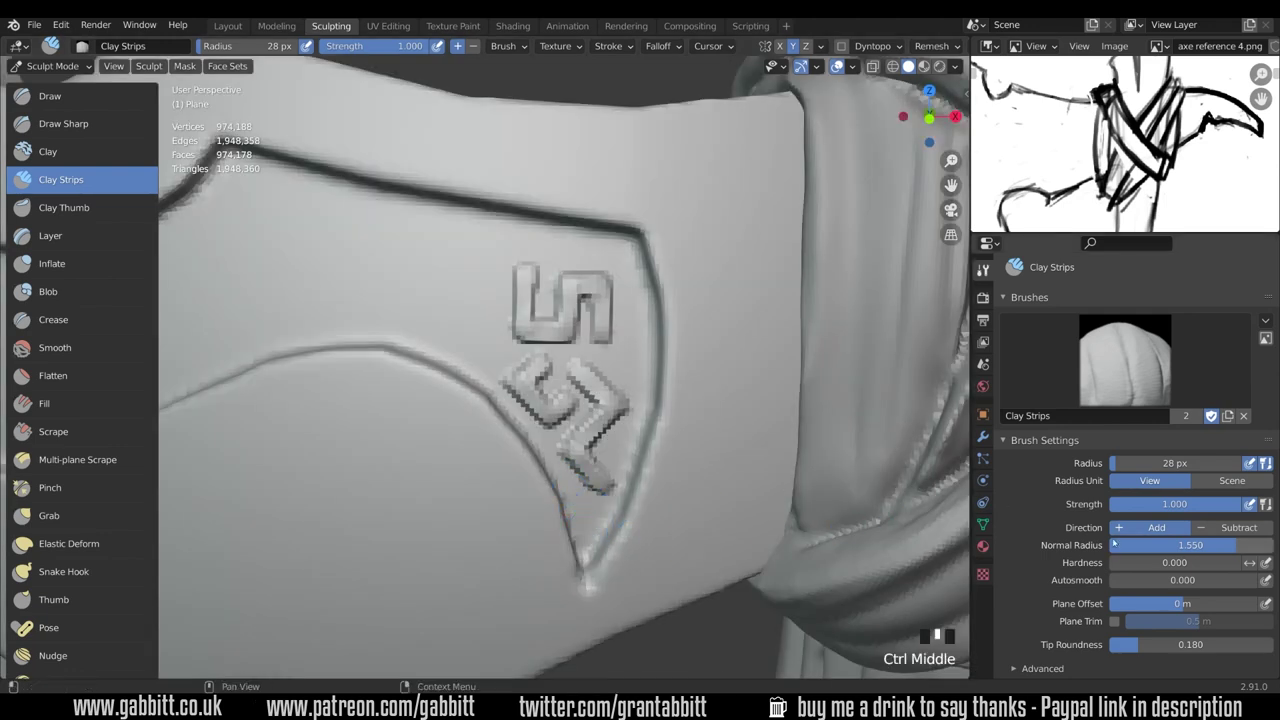
Set the Clay Strips falloff curve to the Constant preset.
{"action": "scroll", "coordinate": [1043, 498], "scroll_direction": "down", "scroll_amount": 5}
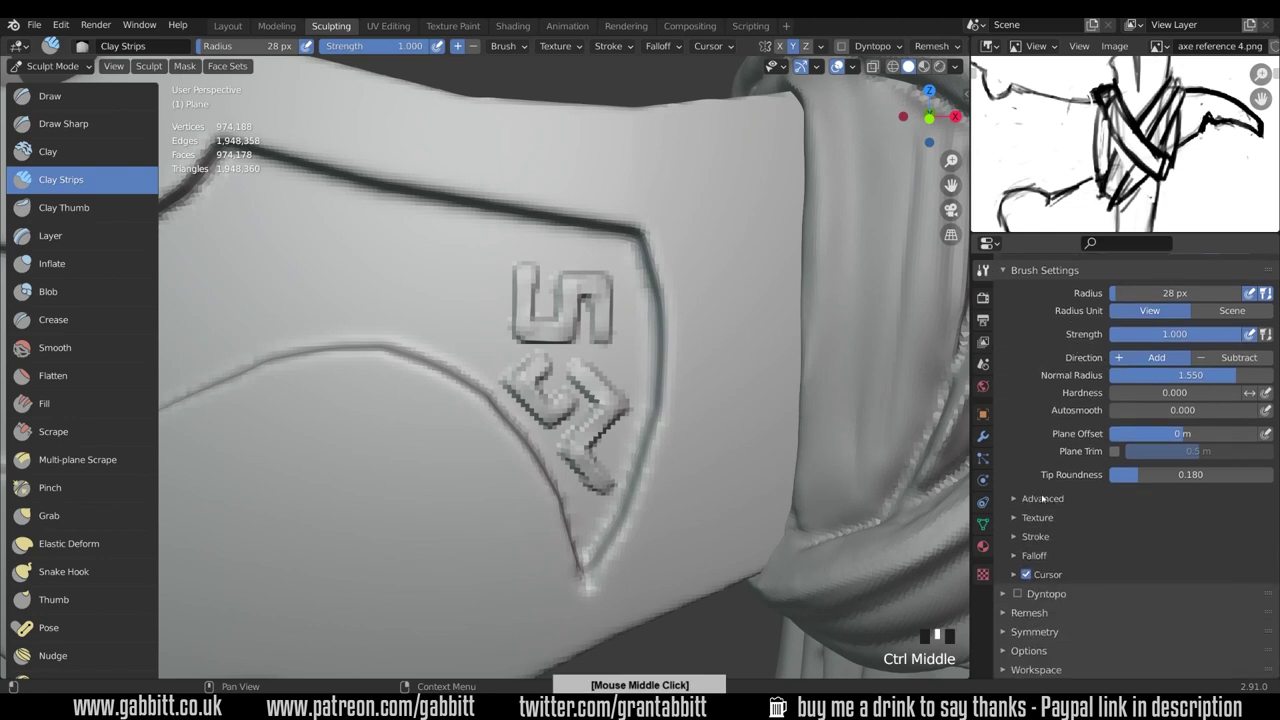
{"action": "left_click", "coordinate": [1036, 555]}
{"action": "scroll", "coordinate": [1158, 408], "scroll_direction": "down", "scroll_amount": 2}
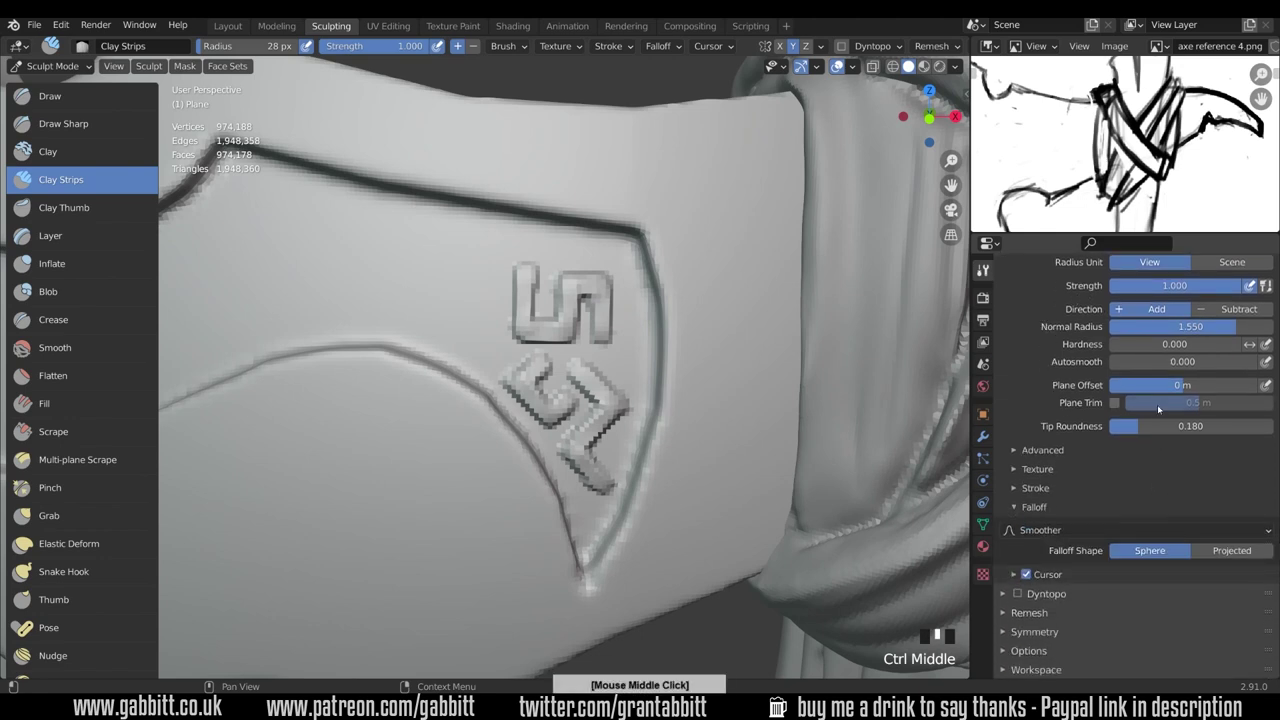
{"action": "left_click", "coordinate": [1268, 533]}
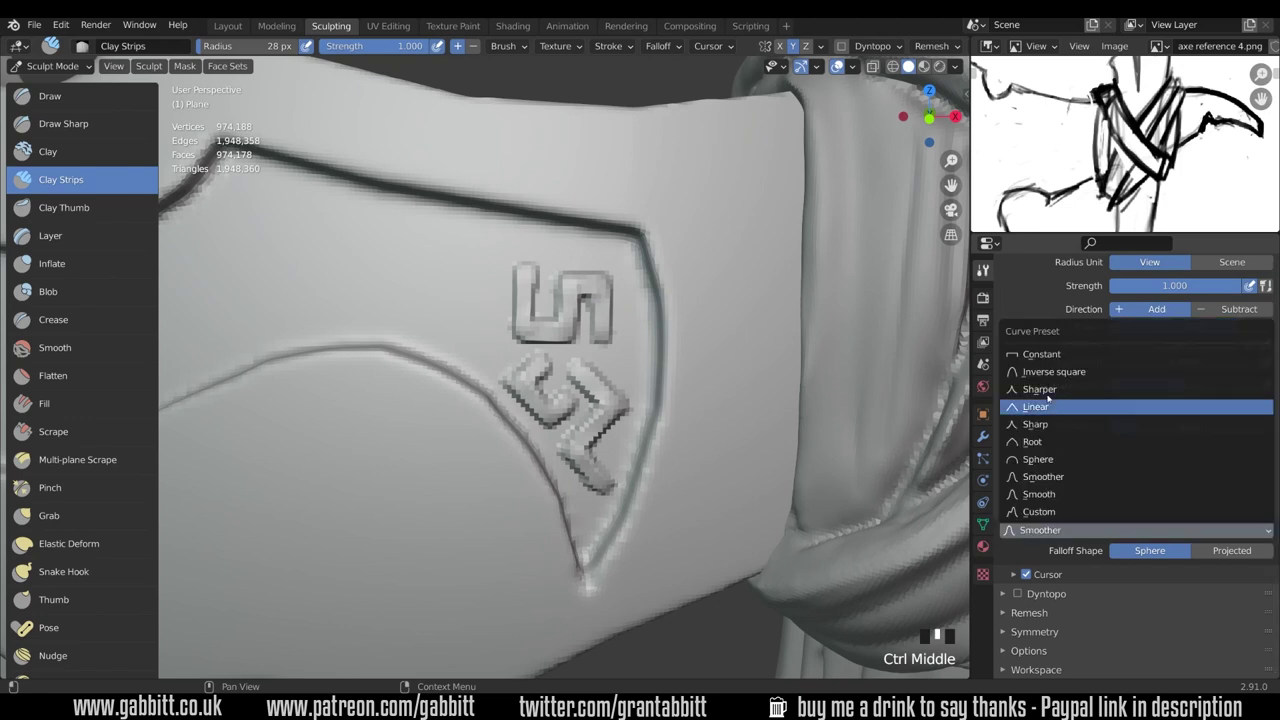
{"action": "left_click", "coordinate": [1041, 354]}
Try a U-shaped rune beside the first rune with the Constant falloff, and undo it.
{"action": "left_click_drag", "start_coordinate": [462, 246], "coordinate": [462, 318]}
{"action": "left_click_drag", "start_coordinate": [470, 318], "coordinate": [403, 312]}
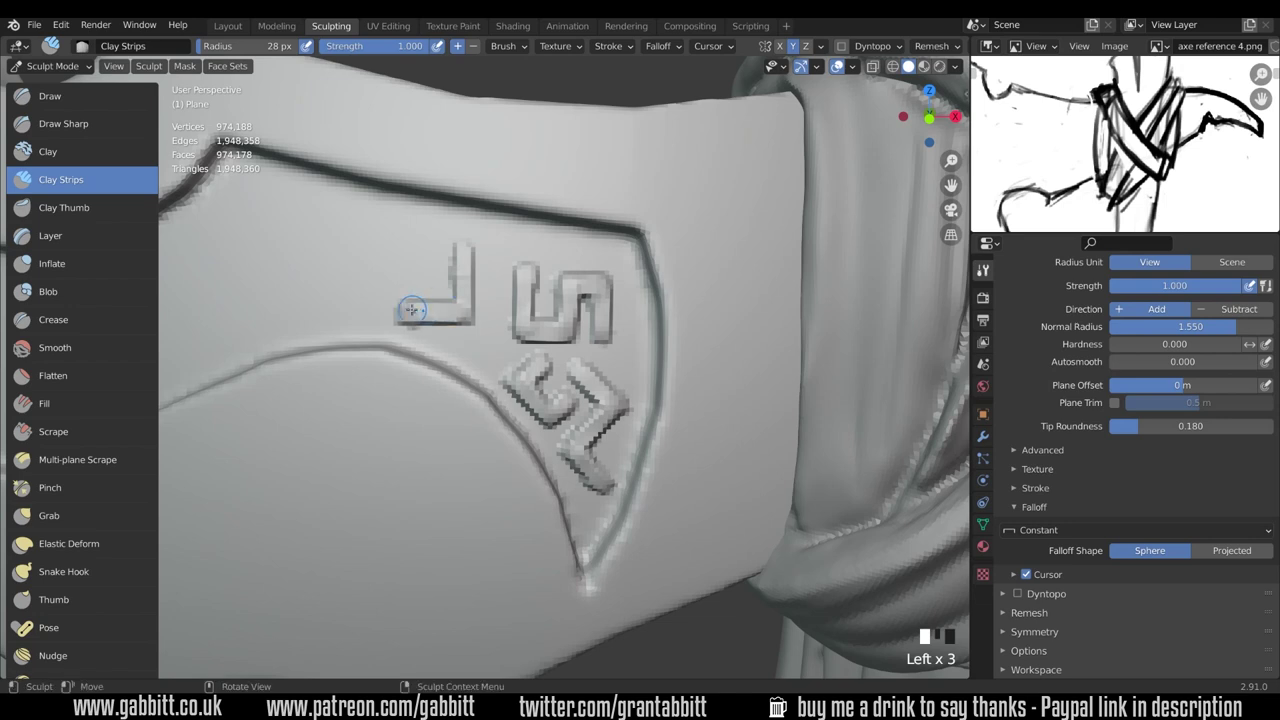
{"action": "left_click_drag", "start_coordinate": [406, 248], "coordinate": [413, 283]}
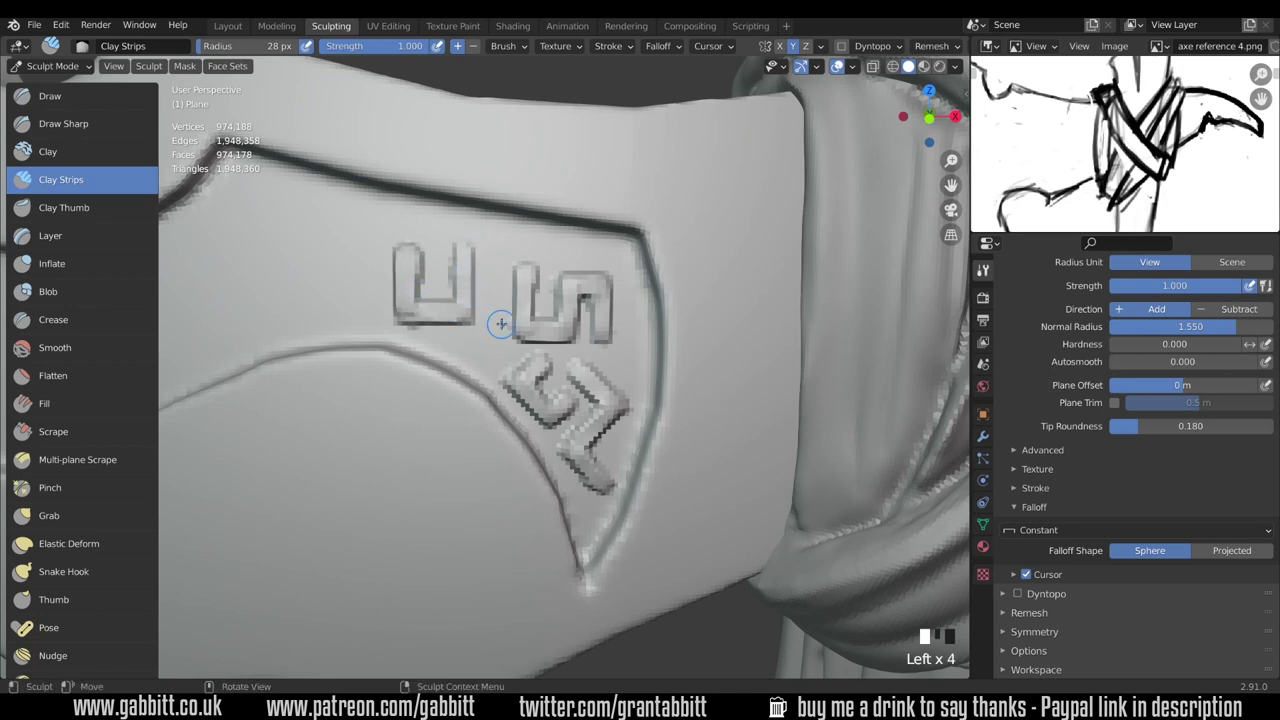
{"action": "key", "text": "ctrl+z"}
{"action": "key", "text": "ctrl+z"}
{"action": "key", "text": "ctrl+z"}
{"action": "key", "text": "ctrl+z"}
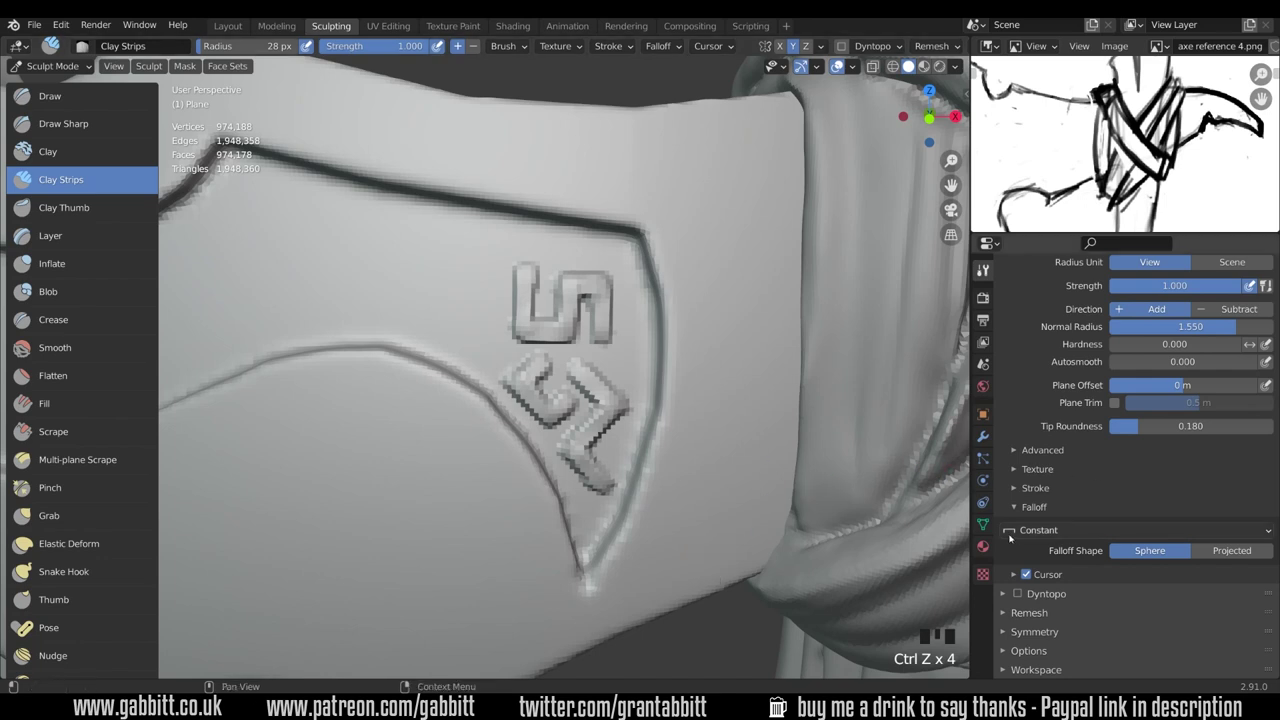
Change the brush falloff to a Custom curve with a point at X 0.86293, Y 1.00000 and retrace the first rune's side.
{"action": "left_click", "coordinate": [1040, 531]}
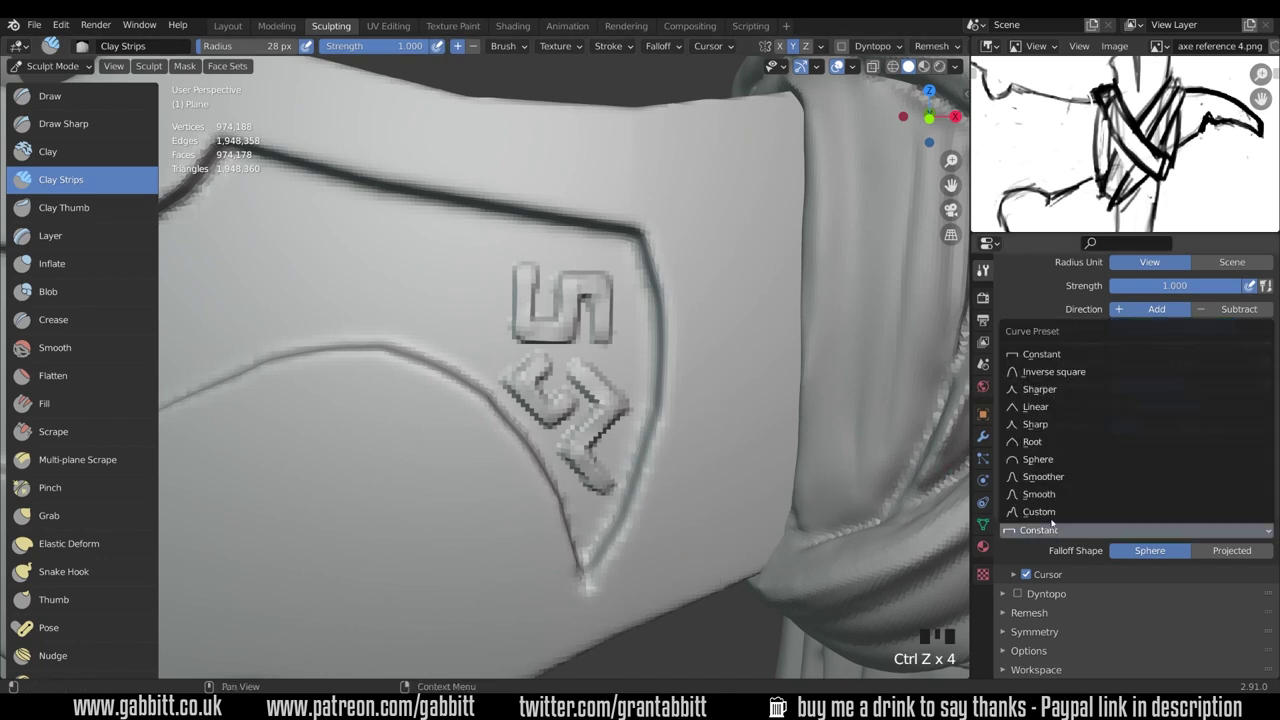
{"action": "left_click", "coordinate": [1038, 511]}
{"action": "scroll", "coordinate": [1070, 402], "scroll_direction": "down", "scroll_amount": 4}
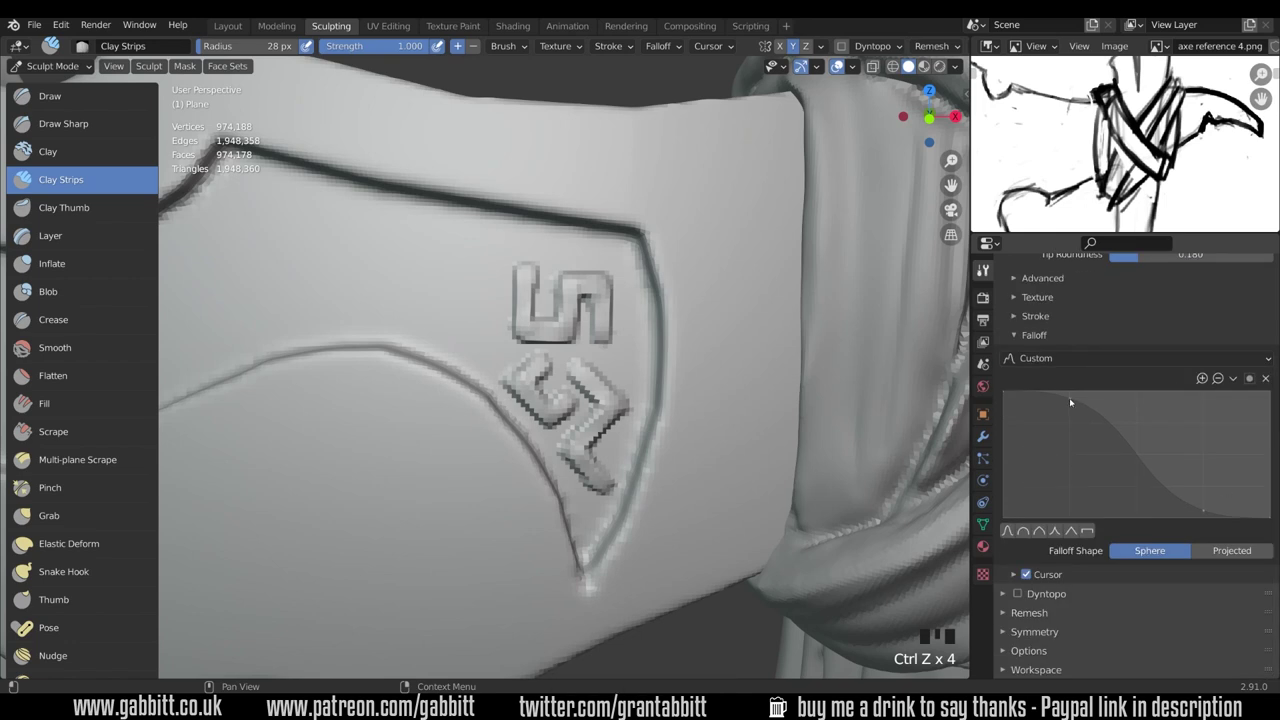
{"action": "left_click_drag", "start_coordinate": [1070, 402], "coordinate": [1232, 399]}
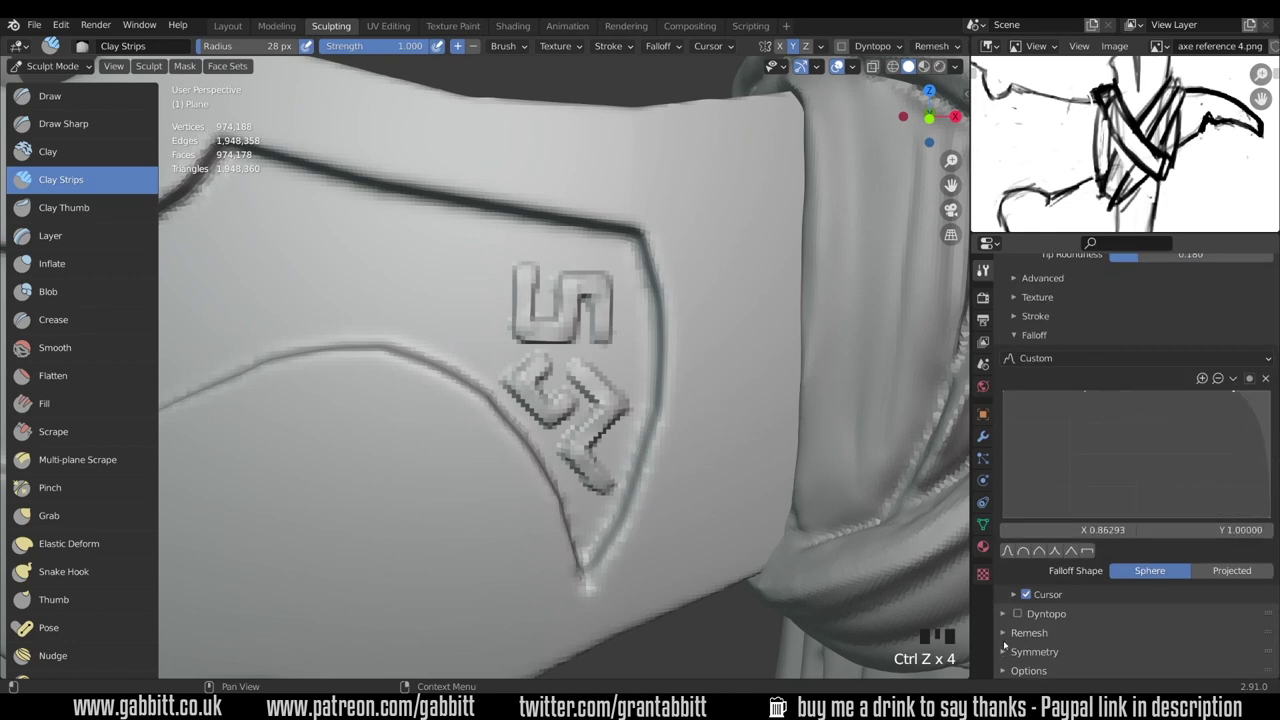
{"action": "left_click_drag", "start_coordinate": [526, 272], "coordinate": [534, 333]}
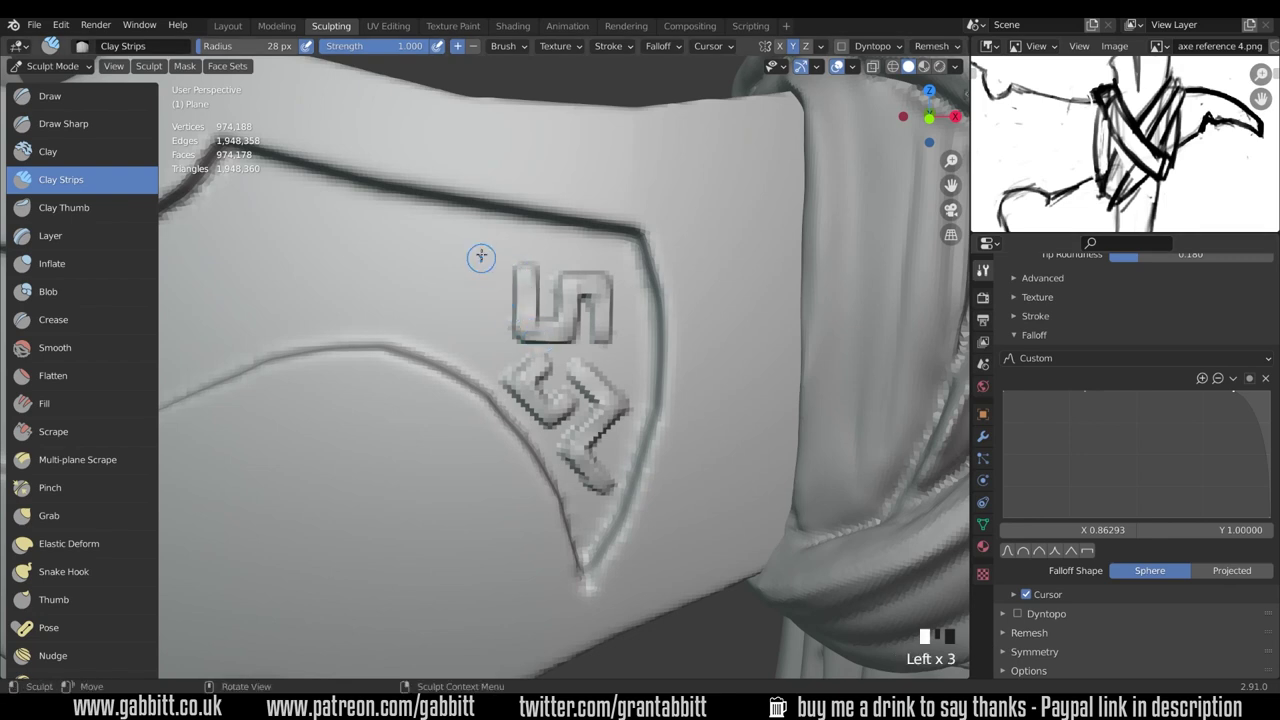
Try an L-shaped pair of strokes beside the first rune with the custom falloff.
{"action": "mouse_move", "coordinate": [484, 246]}
{"action": "left_mouse_down"}
{"action": "mouse_move", "coordinate": [488, 325]}
{"action": "mouse_move", "coordinate": [430, 314]}
{"action": "left_mouse_up"}
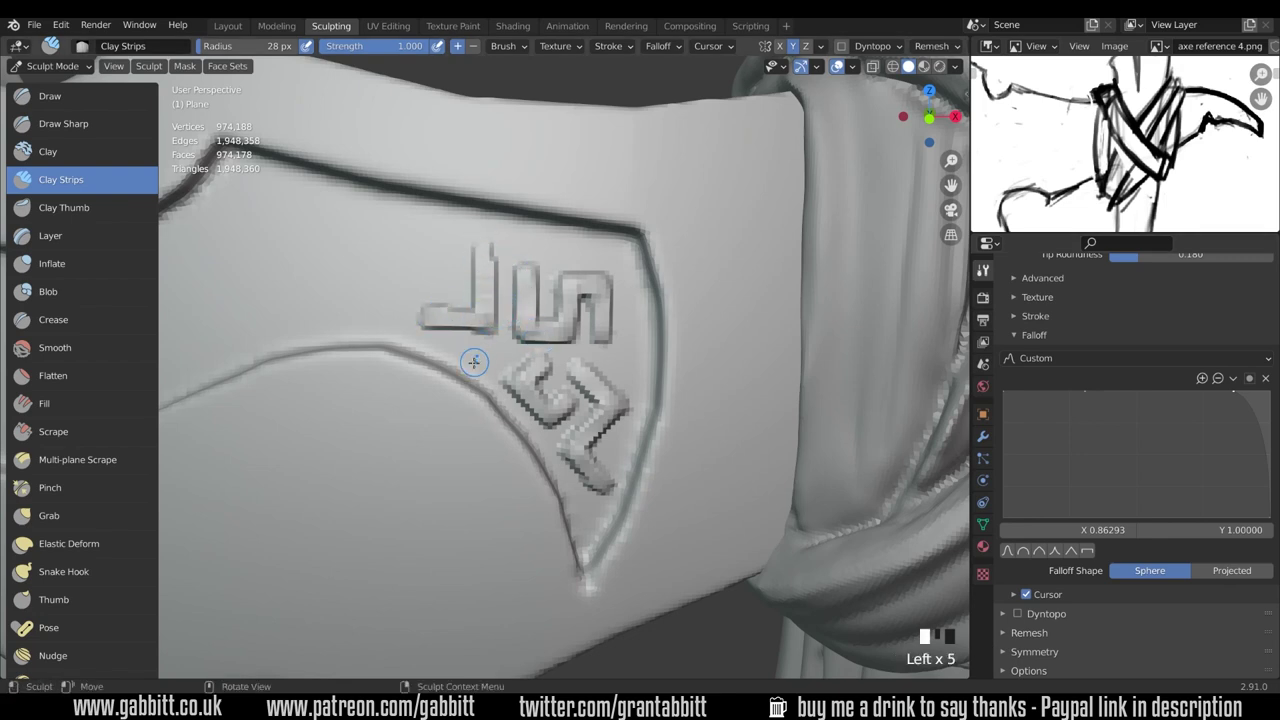
{"action": "key", "text": "ctrl+z"}
{"action": "key", "text": "ctrl+z"}
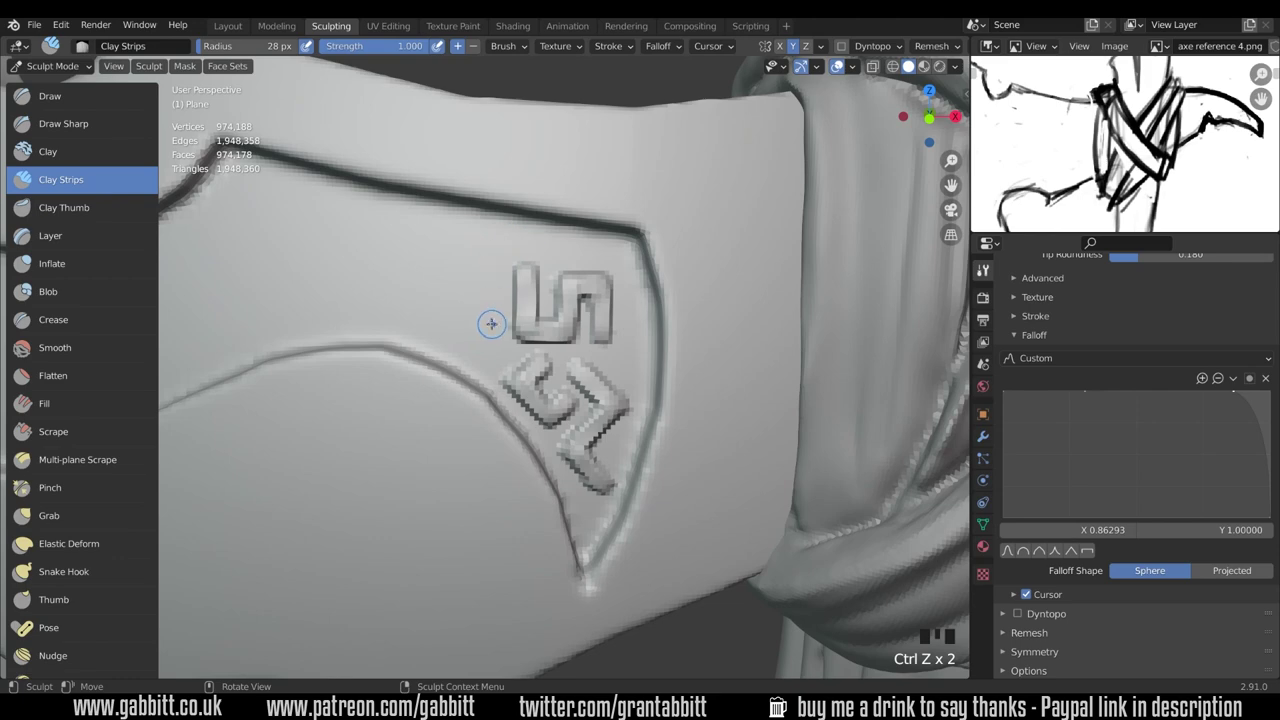
Try a wedge-shaped rune beside the first rune on the blade.
{"action": "left_click_drag", "start_coordinate": [484, 246], "coordinate": [490, 336]}
{"action": "left_click_drag", "start_coordinate": [484, 339], "coordinate": [418, 274]}
{"action": "mouse_move", "coordinate": [424, 272]}
{"action": "left_mouse_down"}
{"action": "mouse_move", "coordinate": [480, 243]}
{"action": "mouse_move", "coordinate": [429, 273]}
{"action": "mouse_move", "coordinate": [478, 298]}
{"action": "mouse_move", "coordinate": [452, 284]}
{"action": "mouse_move", "coordinate": [466, 302]}
{"action": "left_mouse_up"}
{"action": "middle_click_drag", "start_coordinate": [547, 280], "coordinate": [550, 282]}
Try evening out the wedge-shaped rune with the Flatten and Scrape brushes.
{"action": "left_click", "coordinate": [53, 375]}
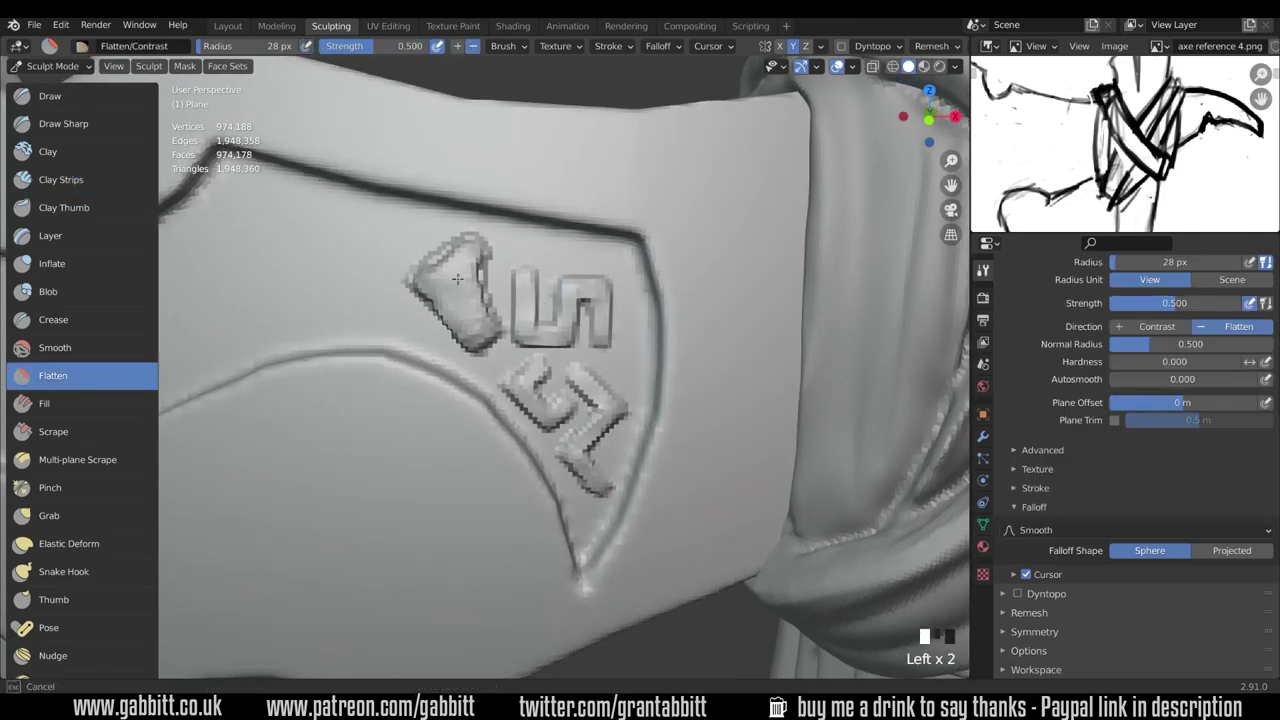
{"action": "key", "text": "ctrl+z"}
{"action": "middle_click_drag", "start_coordinate": [486, 314], "coordinate": [235, 360]}
{"action": "left_click", "coordinate": [90, 431]}
{"action": "middle_click_drag", "start_coordinate": [240, 300], "coordinate": [508, 294]}
Return to the Clay Strips brush and undo the wedge-shaped rune's strokes.
{"action": "left_click", "coordinate": [90, 180]}
{"action": "key", "text": "ctrl+z"}
{"action": "key", "text": "ctrl+z"}
{"action": "key", "text": "ctrl+z"}
{"action": "key", "text": "ctrl+z"}
{"action": "key", "text": "ctrl+z"}
{"action": "key", "text": "ctrl+z"}
{"action": "key", "text": "ctrl+z"}
{"action": "key", "text": "ctrl+z"}
{"action": "key", "text": "ctrl+z"}
{"action": "key", "text": "ctrl+z"}
Try another short stroke beside the first rune and undo back to the two finished runes.
{"action": "mouse_move", "coordinate": [465, 288]}
{"action": "left_mouse_down"}
{"action": "mouse_move", "coordinate": [466, 263]}
{"action": "mouse_move", "coordinate": [456, 297]}
{"action": "mouse_move", "coordinate": [478, 350]}
{"action": "left_mouse_up"}
{"action": "mouse_move", "coordinate": [478, 352]}
{"action": "middle_mouse_down"}
{"action": "mouse_move", "coordinate": [680, 375]}
{"action": "mouse_move", "coordinate": [530, 370]}
{"action": "middle_mouse_up"}
{"action": "mouse_move", "coordinate": [530, 370]}
{"action": "middle_mouse_down", "text": "ctrl"}
{"action": "mouse_move", "coordinate": [560, 440]}
{"action": "mouse_move", "coordinate": [595, 423]}
{"action": "mouse_move", "coordinate": [549, 345]}
{"action": "mouse_move", "coordinate": [557, 251]}
{"action": "middle_mouse_up", "text": "ctrl"}
{"action": "key", "text": "ctrl+z"}
{"action": "key", "text": "ctrl+z"}
{"action": "key", "text": "ctrl+z"}
{"action": "key", "text": "ctrl+z"}
{"action": "key", "text": "ctrl+z"}
{"action": "key", "text": "ctrl+z"}
{"action": "key", "text": "ctrl+z"}
{"action": "key", "text": "ctrl+shift+z"}
Try a larger chevron beside the first rune, starting with a long diagonal stroke, and undo it.
{"action": "left_click_drag", "start_coordinate": [509, 134], "coordinate": [397, 263]}
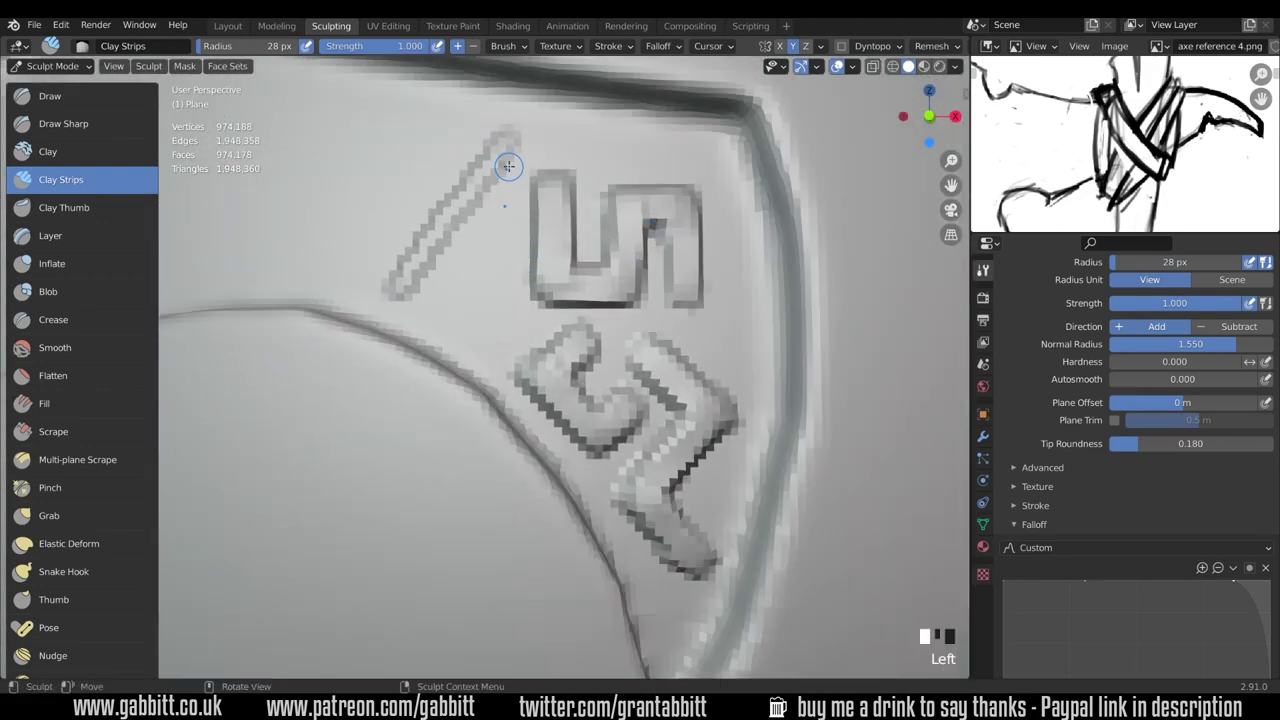
{"action": "middle_click_drag", "start_coordinate": [503, 193], "coordinate": [517, 246], "text": "shift"}
{"action": "mouse_move", "coordinate": [522, 284]}
{"action": "left_mouse_down"}
{"action": "mouse_move", "coordinate": [503, 388]}
{"action": "mouse_move", "coordinate": [515, 358]}
{"action": "left_mouse_up"}
{"action": "middle_click_drag", "start_coordinate": [580, 225], "coordinate": [621, 302], "text": "ctrl"}
{"action": "key", "text": "ctrl+z"}
{"action": "key", "text": "ctrl+z"}
Set the brush radius to 29 px and sculpt a chevron-shaped rune beside the first rune.
{"action": "key", "text": "f"}
{"action": "left_click", "coordinate": [484, 304]}
{"action": "middle_click_drag", "start_coordinate": [496, 307], "coordinate": [512, 325]}
{"action": "middle_click_drag", "start_coordinate": [510, 328], "coordinate": [510, 275], "text": "ctrl"}
{"action": "left_click_drag", "start_coordinate": [521, 260], "coordinate": [491, 297]}
{"action": "key", "text": "ctrl+z"}
{"action": "mouse_move", "coordinate": [526, 258]}
{"action": "left_mouse_down"}
{"action": "mouse_move", "coordinate": [475, 318]}
{"action": "mouse_move", "coordinate": [505, 350]}
{"action": "left_mouse_up"}
{"action": "mouse_move", "coordinate": [470, 311]}
{"action": "left_mouse_down"}
{"action": "mouse_move", "coordinate": [510, 240]}
{"action": "mouse_move", "coordinate": [485, 270]}
{"action": "left_mouse_up"}
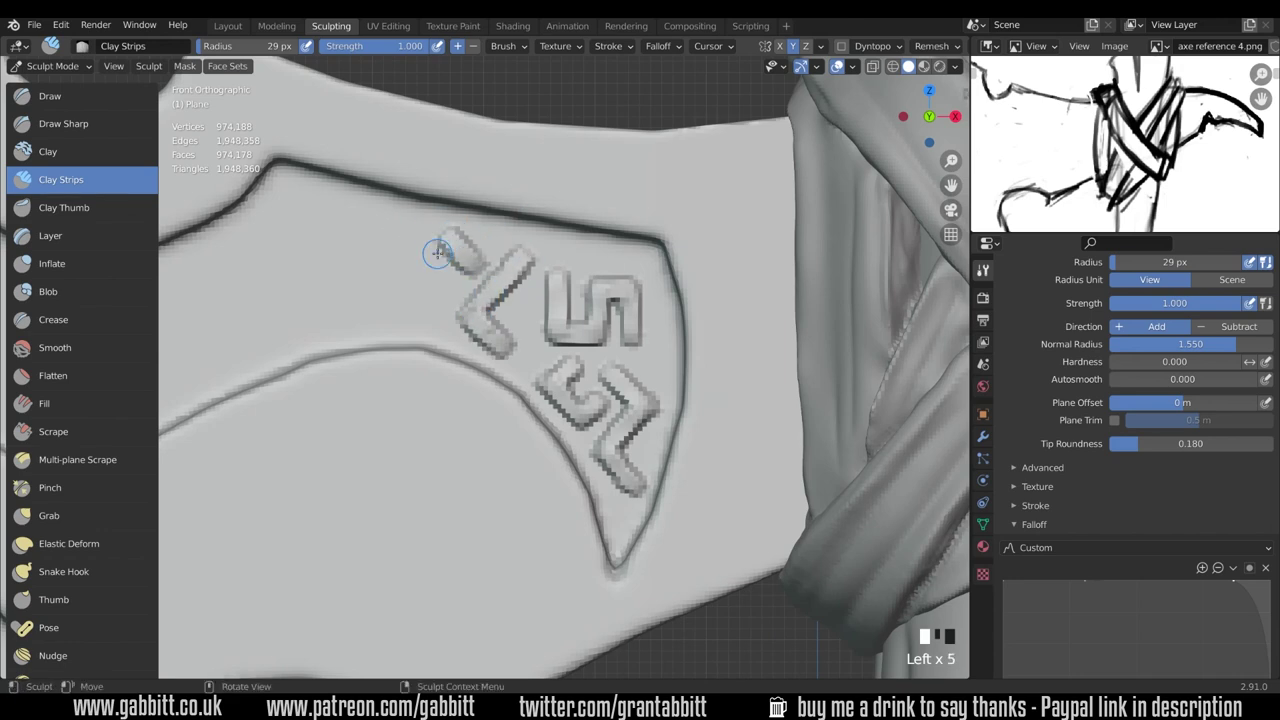
Sculpt an upright rune with a hooked top beside the chevron-shaped rune.
{"action": "left_click_drag", "start_coordinate": [425, 335], "coordinate": [431, 231]}
{"action": "left_click_drag", "start_coordinate": [427, 280], "coordinate": [427, 330]}
{"action": "mouse_move", "coordinate": [434, 232]}
{"action": "left_mouse_down"}
{"action": "mouse_move", "coordinate": [470, 263]}
{"action": "mouse_move", "coordinate": [430, 330]}
{"action": "left_mouse_up"}
{"action": "left_click_drag", "start_coordinate": [430, 325], "coordinate": [432, 262]}
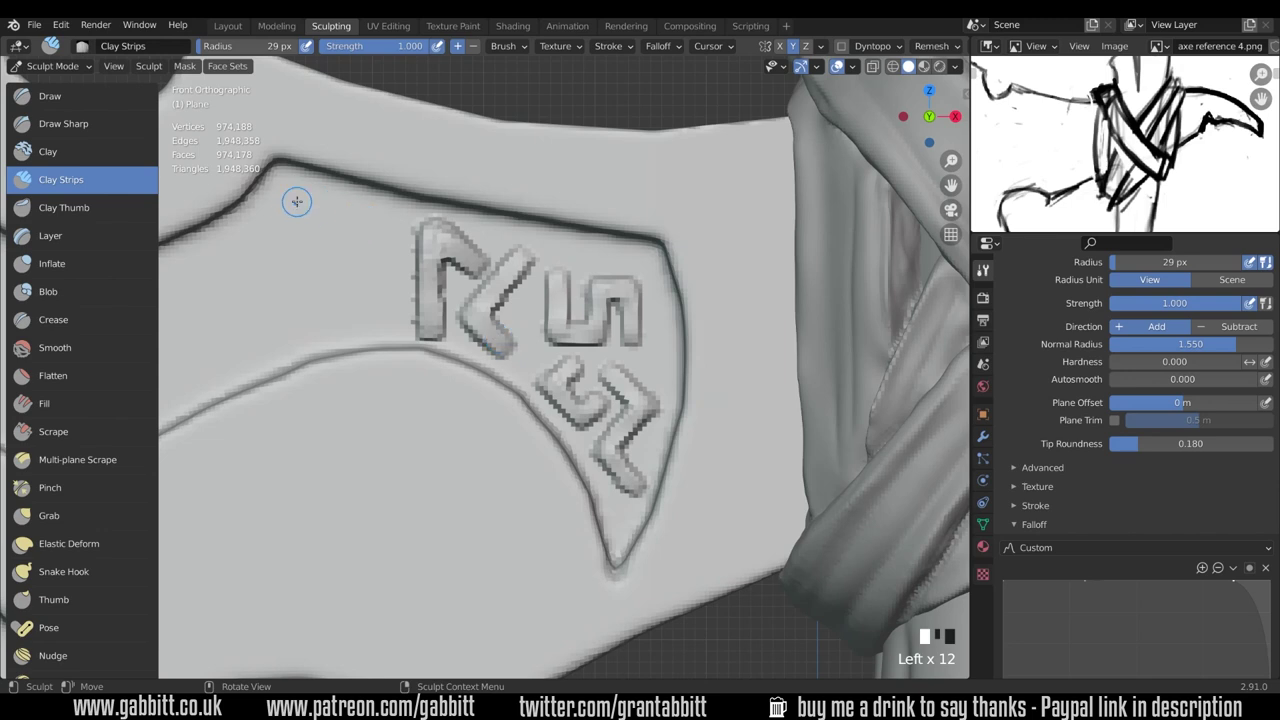
Sculpt the next rune toward the blade edge from a branched diagonal and a bent vertical stroke.
{"action": "mouse_move", "coordinate": [362, 228]}
{"action": "left_mouse_down"}
{"action": "mouse_move", "coordinate": [387, 253]}
{"action": "mouse_move", "coordinate": [379, 246]}
{"action": "mouse_move", "coordinate": [380, 303]}
{"action": "left_mouse_up"}
{"action": "key", "text": "ctrl+z"}
{"action": "mouse_move", "coordinate": [379, 303]}
{"action": "left_mouse_down"}
{"action": "mouse_move", "coordinate": [338, 339]}
{"action": "mouse_move", "coordinate": [379, 305]}
{"action": "left_mouse_up"}
{"action": "left_click_drag", "start_coordinate": [381, 302], "coordinate": [380, 250]}
{"action": "mouse_move", "coordinate": [380, 248]}
{"action": "left_mouse_down"}
{"action": "mouse_move", "coordinate": [334, 202]}
{"action": "mouse_move", "coordinate": [284, 298]}
{"action": "mouse_move", "coordinate": [333, 290]}
{"action": "left_mouse_up"}
{"action": "left_click_drag", "start_coordinate": [337, 242], "coordinate": [261, 321]}
{"action": "left_click_drag", "start_coordinate": [308, 278], "coordinate": [334, 288]}
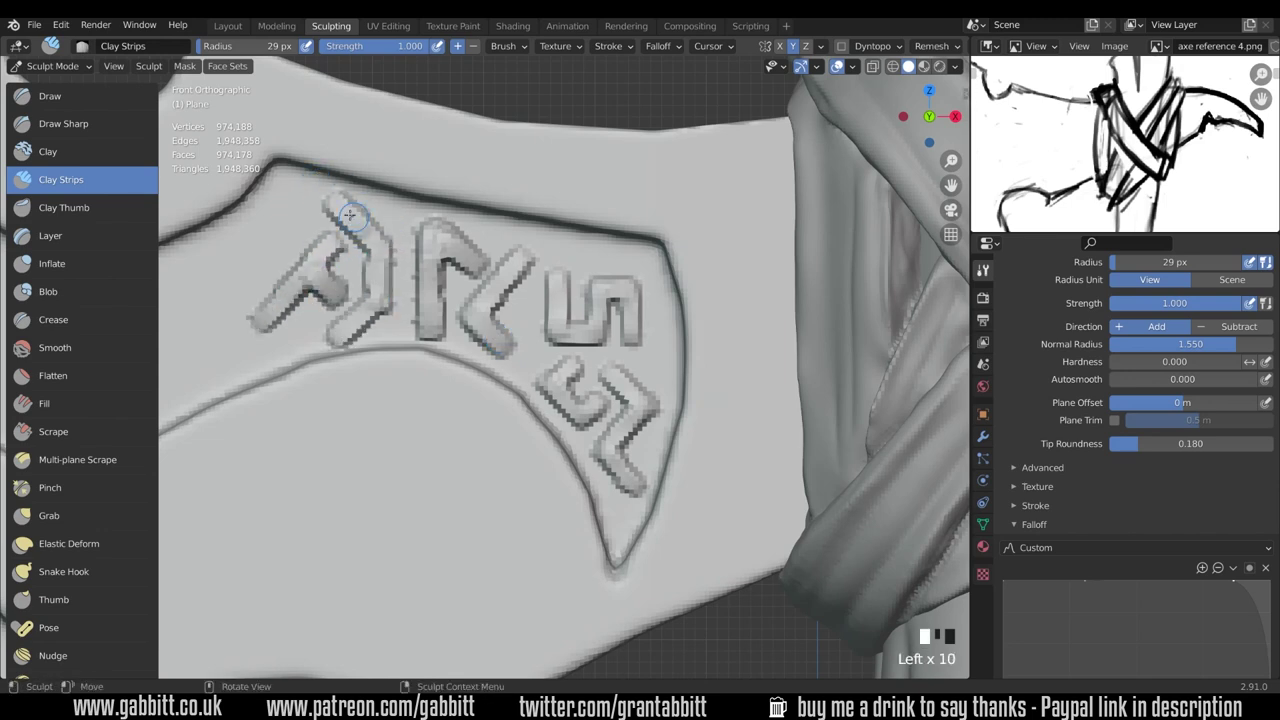
{"action": "left_click_drag", "start_coordinate": [349, 215], "coordinate": [381, 250]}
{"action": "left_click_drag", "start_coordinate": [381, 250], "coordinate": [345, 335]}
Try a stroke at the upper corner of the engraved outline and undo it.
{"action": "middle_click_drag", "start_coordinate": [612, 216], "coordinate": [592, 430], "text": "ctrl"}
{"action": "mouse_move", "coordinate": [585, 370]}
{"action": "middle_mouse_down", "text": "ctrl"}
{"action": "mouse_move", "coordinate": [560, 557]}
{"action": "mouse_move", "coordinate": [455, 552]}
{"action": "mouse_move", "coordinate": [550, 545]}
{"action": "middle_mouse_up", "text": "ctrl"}
{"action": "middle_click_drag", "start_coordinate": [550, 545], "coordinate": [560, 350], "text": "ctrl"}
{"action": "mouse_move", "coordinate": [560, 350]}
{"action": "middle_mouse_down", "text": "shift"}
{"action": "mouse_move", "coordinate": [618, 333]}
{"action": "mouse_move", "coordinate": [600, 260]}
{"action": "middle_mouse_up", "text": "shift"}
{"action": "middle_click_drag", "start_coordinate": [532, 337], "coordinate": [618, 333], "text": "shift"}
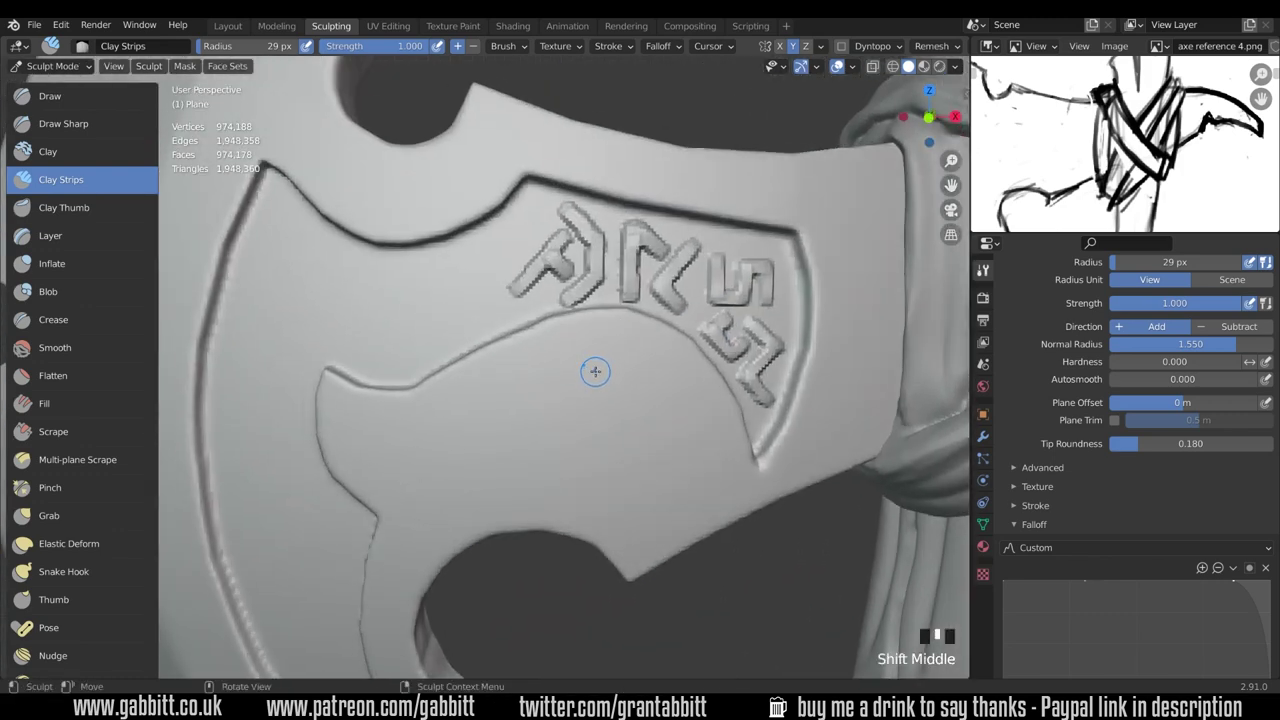
{"action": "left_click", "coordinate": [58, 404]}
{"action": "left_click_drag", "start_coordinate": [256, 190], "coordinate": [272, 168]}
{"action": "key", "text": "ctrl+z"}
{"action": "mouse_move", "coordinate": [290, 220]}
{"action": "middle_mouse_down"}
{"action": "mouse_move", "coordinate": [494, 298]}
{"action": "mouse_move", "coordinate": [522, 381]}
{"action": "middle_mouse_up"}
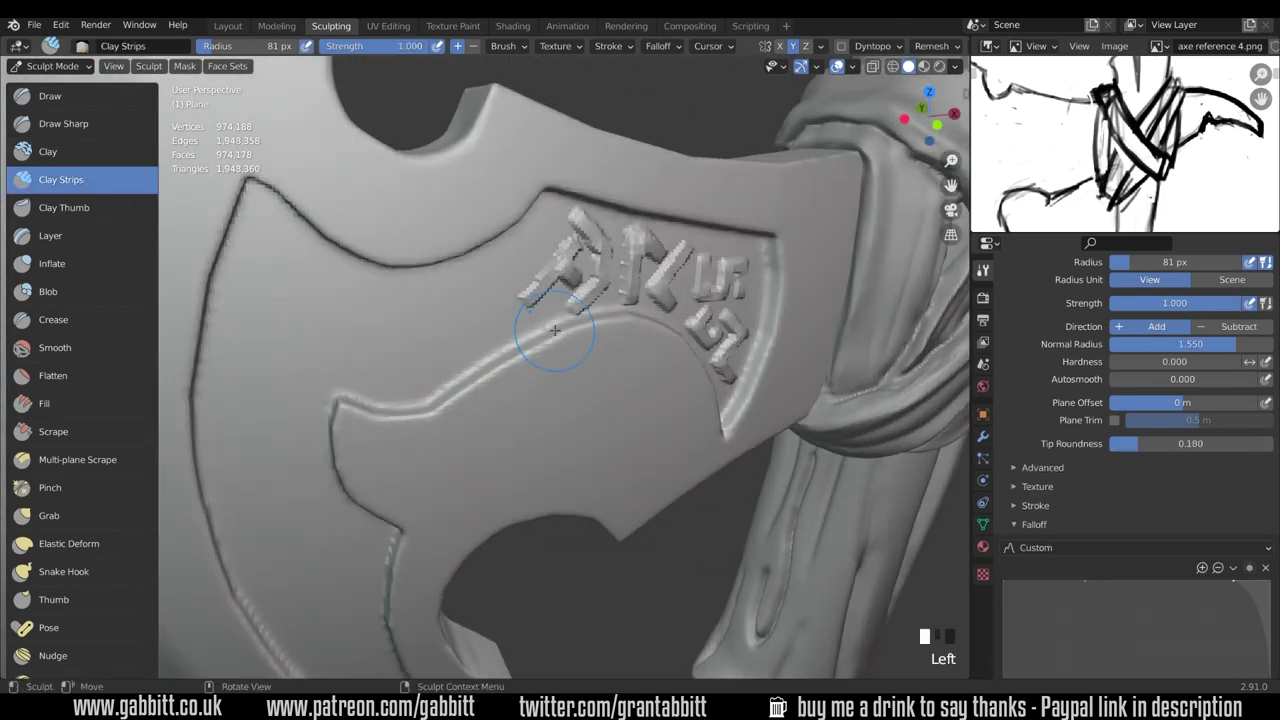
Set the brush radius to 56 px, sculpt a broad diagonal bar beside the existing runes and smooth its surface.
{"action": "key", "text": "f"}
{"action": "key", "text": "Escape"}
{"action": "key", "text": "KP_1"}
{"action": "middle_click_drag", "start_coordinate": [531, 233], "coordinate": [524, 170], "text": "ctrl"}
{"action": "mouse_move", "coordinate": [489, 355]}
{"action": "middle_mouse_down", "text": "shift"}
{"action": "mouse_move", "coordinate": [457, 328]}
{"action": "mouse_move", "coordinate": [500, 300]}
{"action": "mouse_move", "coordinate": [555, 318]}
{"action": "mouse_move", "coordinate": [550, 285]}
{"action": "middle_mouse_up", "text": "shift"}
{"action": "key", "text": "f"}
{"action": "left_click", "coordinate": [425, 300]}
{"action": "left_click_drag", "start_coordinate": [600, 200], "coordinate": [472, 363]}
{"action": "left_click_drag", "start_coordinate": [557, 205], "coordinate": [430, 360], "text": "shift"}
{"action": "left_click_drag", "start_coordinate": [430, 360], "coordinate": [478, 256], "text": "shift"}
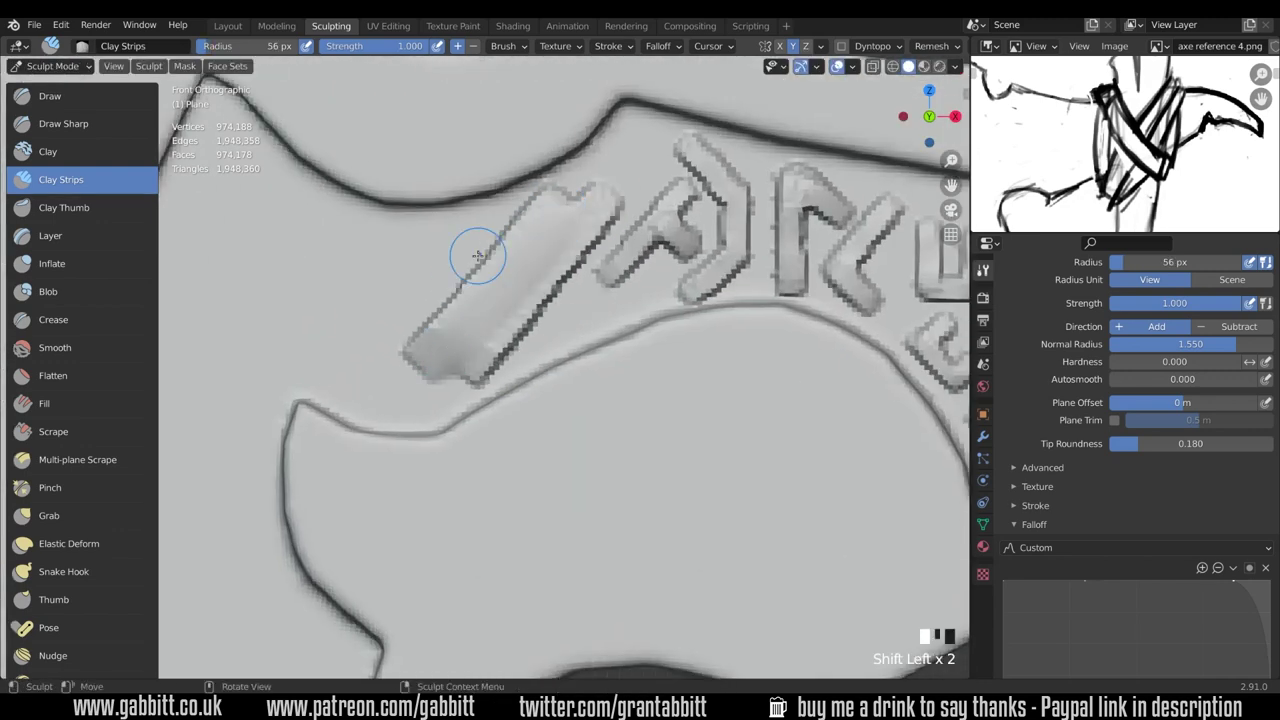
Set the brush radius to 19 px and square off the upper and lower ends of the diagonal bar.
{"action": "key", "text": "f"}
{"action": "left_click", "coordinate": [523, 226]}
{"action": "left_click_drag", "start_coordinate": [552, 196], "coordinate": [597, 197]}
{"action": "mouse_move", "coordinate": [470, 376]}
{"action": "left_mouse_down"}
{"action": "mouse_move", "coordinate": [408, 362]}
{"action": "mouse_move", "coordinate": [472, 370]}
{"action": "left_mouse_up"}
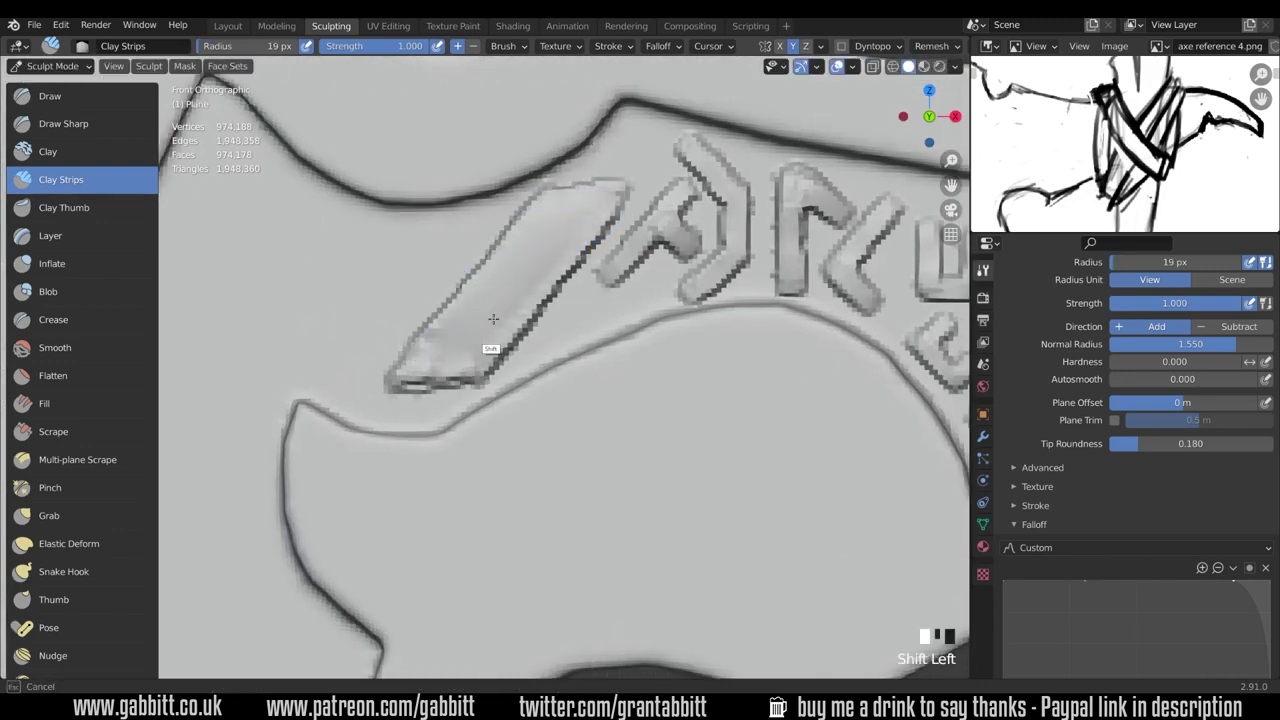
Set the brush radius to 44 px and smooth the face and edges of the diagonal bar.
{"action": "mouse_move", "coordinate": [491, 322]}
{"action": "middle_mouse_down", "text": "ctrl"}
{"action": "mouse_move", "coordinate": [489, 502]}
{"action": "mouse_move", "coordinate": [500, 330]}
{"action": "middle_mouse_up", "text": "ctrl"}
{"action": "mouse_move", "coordinate": [500, 330]}
{"action": "middle_mouse_down"}
{"action": "mouse_move", "coordinate": [643, 391]}
{"action": "mouse_move", "coordinate": [540, 330]}
{"action": "middle_mouse_up"}
{"action": "key", "text": "f"}
{"action": "left_click", "coordinate": [540, 330]}
{"action": "left_click_drag", "start_coordinate": [460, 370], "coordinate": [558, 290], "text": "shift"}
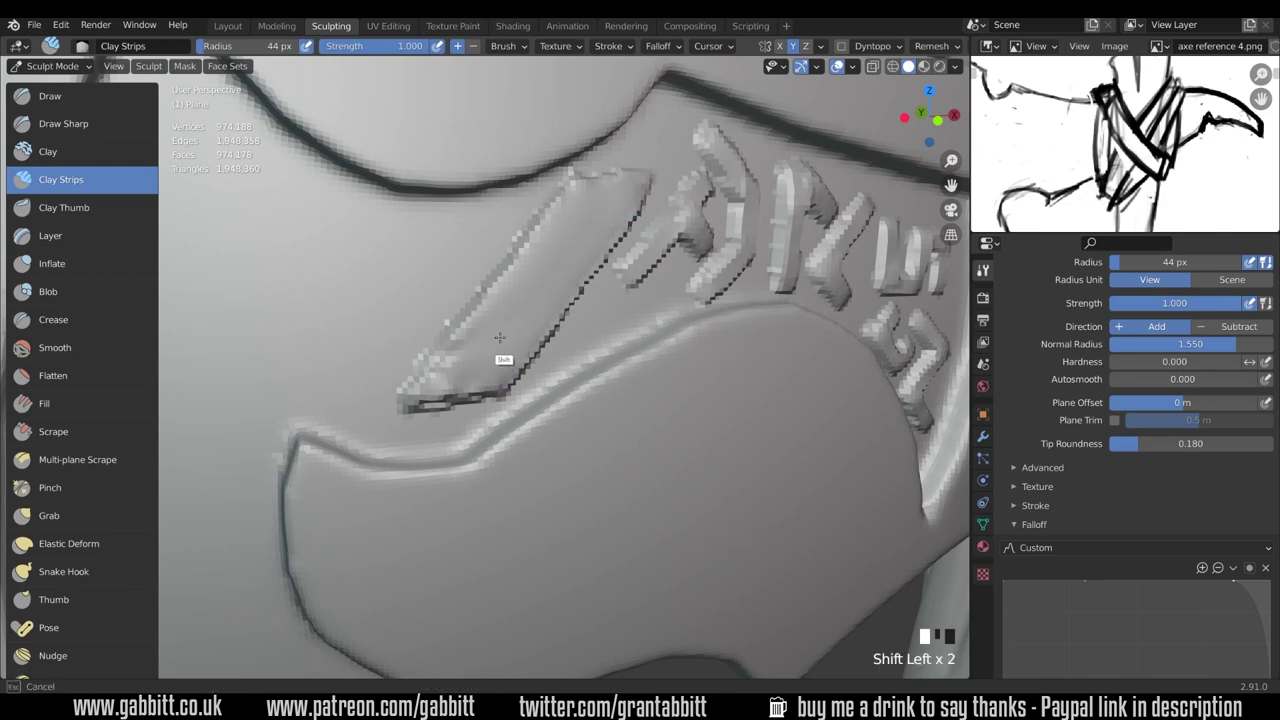
{"action": "left_click_drag", "start_coordinate": [500, 338], "coordinate": [520, 315], "text": "shift"}
{"action": "middle_click_drag", "start_coordinate": [520, 315], "coordinate": [620, 205]}
{"action": "left_click_drag", "start_coordinate": [620, 205], "coordinate": [560, 240], "text": "shift"}
{"action": "middle_click_drag", "start_coordinate": [560, 240], "coordinate": [540, 225]}
{"action": "left_click_drag", "start_coordinate": [540, 225], "coordinate": [483, 280], "text": "shift"}
{"action": "middle_click_drag", "start_coordinate": [483, 280], "coordinate": [575, 303]}
{"action": "middle_click_drag", "start_coordinate": [575, 303], "coordinate": [705, 319], "text": "shift"}
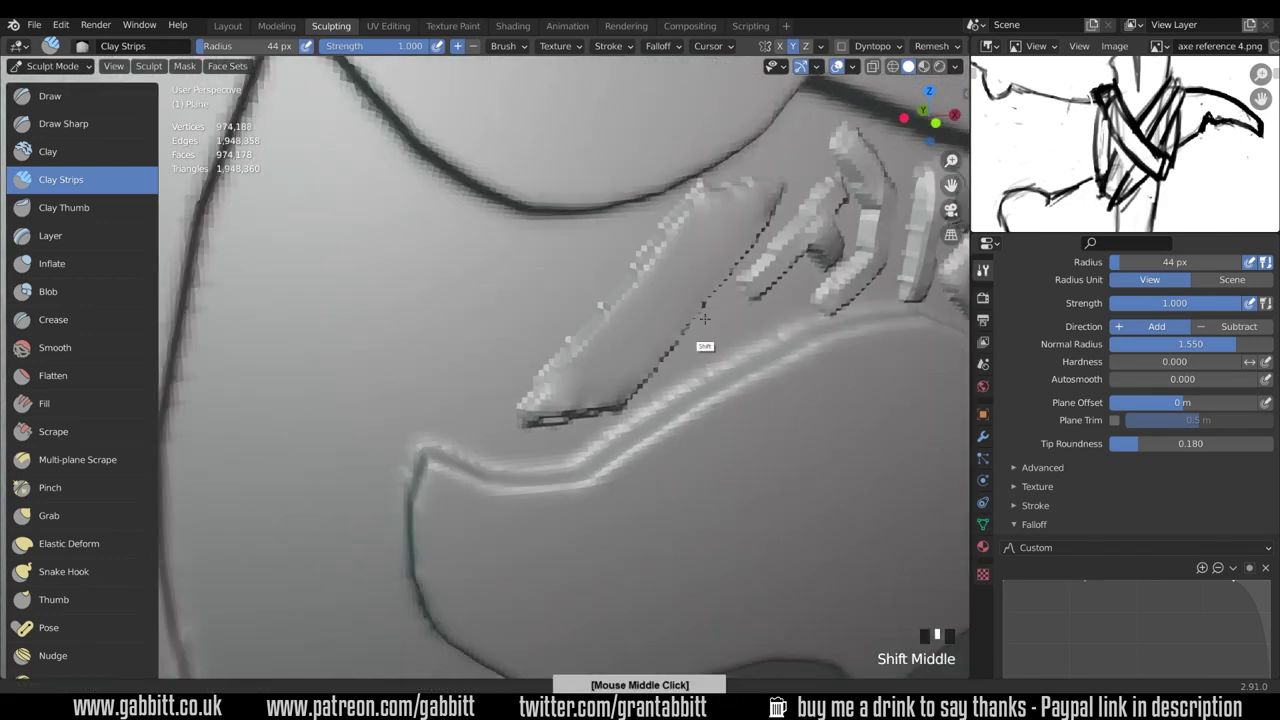
Sculpt a four-sided block, a large curved blob and a small diamond between the diagonal bar and the blade edge.
{"action": "key", "text": "KP_1"}
{"action": "mouse_move", "coordinate": [528, 253]}
{"action": "left_mouse_down"}
{"action": "mouse_move", "coordinate": [459, 268]}
{"action": "mouse_move", "coordinate": [482, 265]}
{"action": "left_mouse_up"}
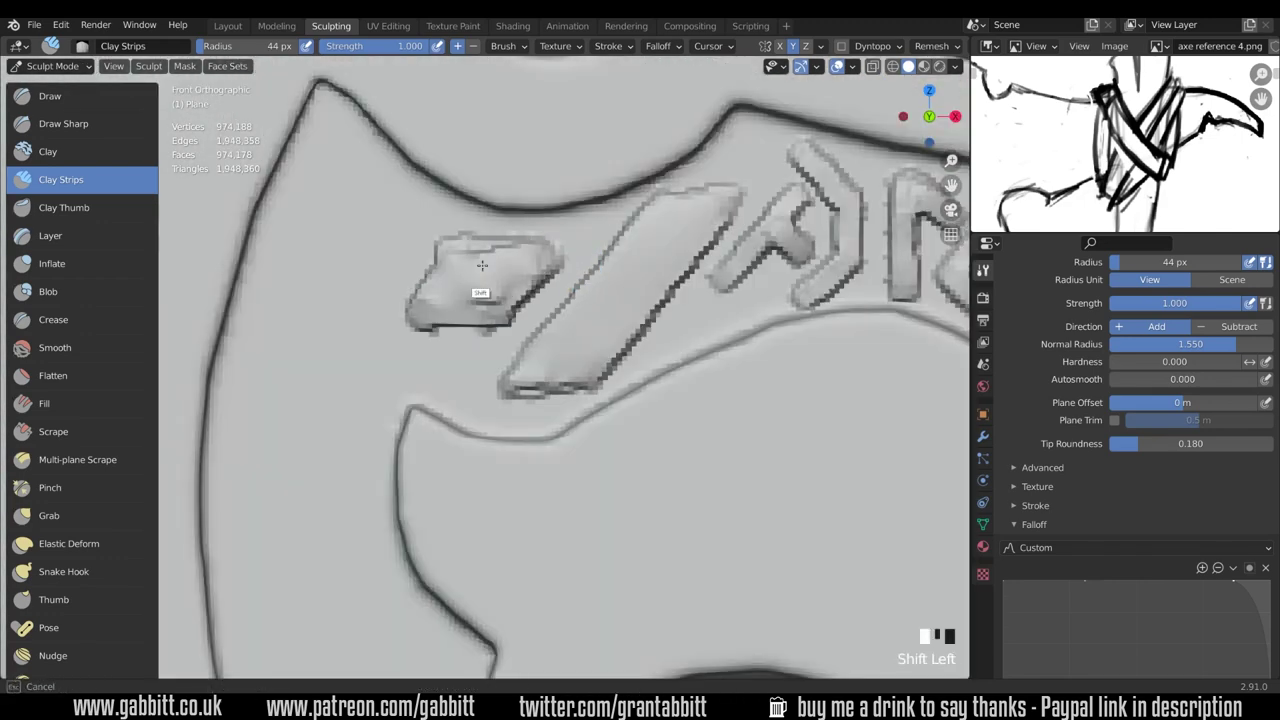
{"action": "mouse_move", "coordinate": [565, 234]}
{"action": "middle_mouse_down", "text": "ctrl"}
{"action": "mouse_move", "coordinate": [523, 403]}
{"action": "mouse_move", "coordinate": [592, 389]}
{"action": "middle_mouse_up", "text": "ctrl"}
{"action": "middle_click_drag", "start_coordinate": [592, 389], "coordinate": [598, 235], "text": "ctrl"}
{"action": "mouse_move", "coordinate": [598, 235]}
{"action": "left_mouse_down"}
{"action": "mouse_move", "coordinate": [548, 255]}
{"action": "mouse_move", "coordinate": [530, 342]}
{"action": "left_mouse_up"}
{"action": "mouse_move", "coordinate": [532, 338]}
{"action": "left_mouse_down"}
{"action": "mouse_move", "coordinate": [608, 250]}
{"action": "mouse_move", "coordinate": [535, 338]}
{"action": "left_mouse_up"}
{"action": "left_click_drag", "start_coordinate": [535, 338], "coordinate": [606, 253]}
{"action": "middle_click_drag", "start_coordinate": [534, 328], "coordinate": [519, 210]}
{"action": "key", "text": "KP_1"}
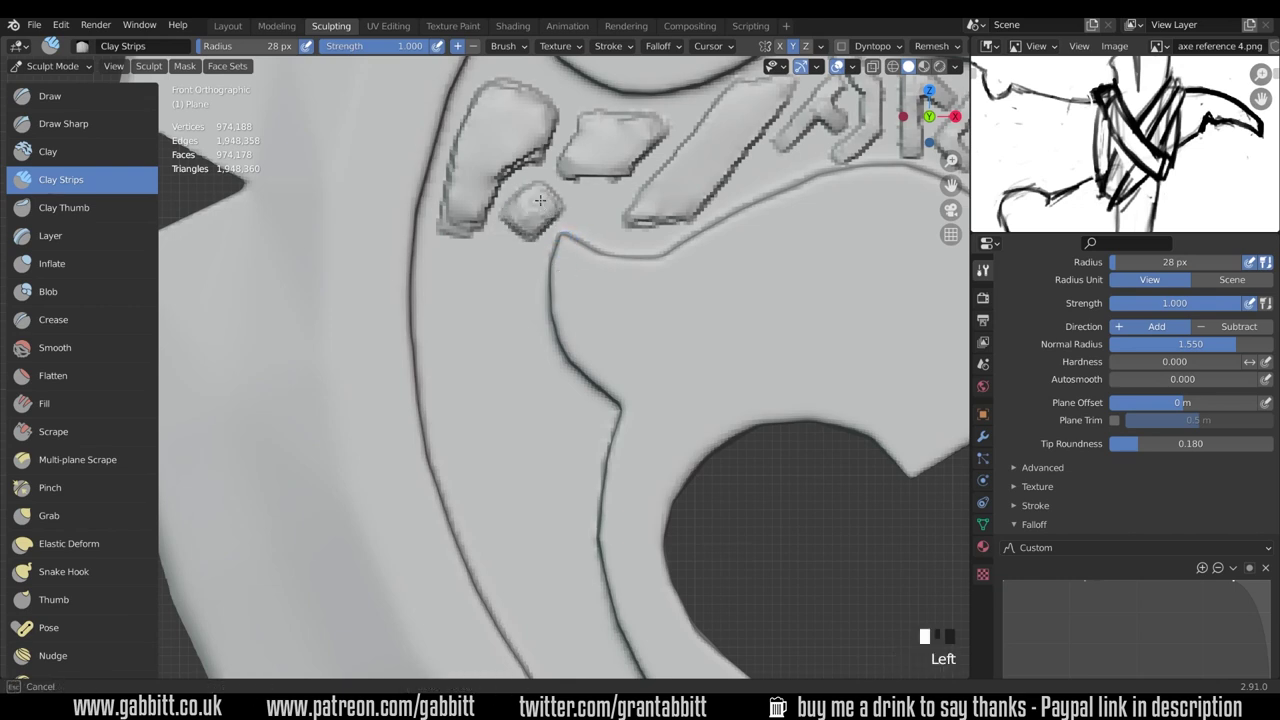
Set the brush radius to 22 px and sculpt a P-shaped rune in the lower part of the engraved outline.
{"action": "mouse_move", "coordinate": [535, 207]}
{"action": "middle_mouse_down", "text": "ctrl"}
{"action": "mouse_move", "coordinate": [643, 314]}
{"action": "mouse_move", "coordinate": [545, 445]}
{"action": "mouse_move", "coordinate": [425, 452]}
{"action": "mouse_move", "coordinate": [565, 430]}
{"action": "middle_mouse_up", "text": "ctrl"}
{"action": "middle_click_drag", "start_coordinate": [565, 430], "coordinate": [560, 391], "text": "ctrl"}
{"action": "key", "text": "bracketleft"}
{"action": "key", "text": "bracketleft"}
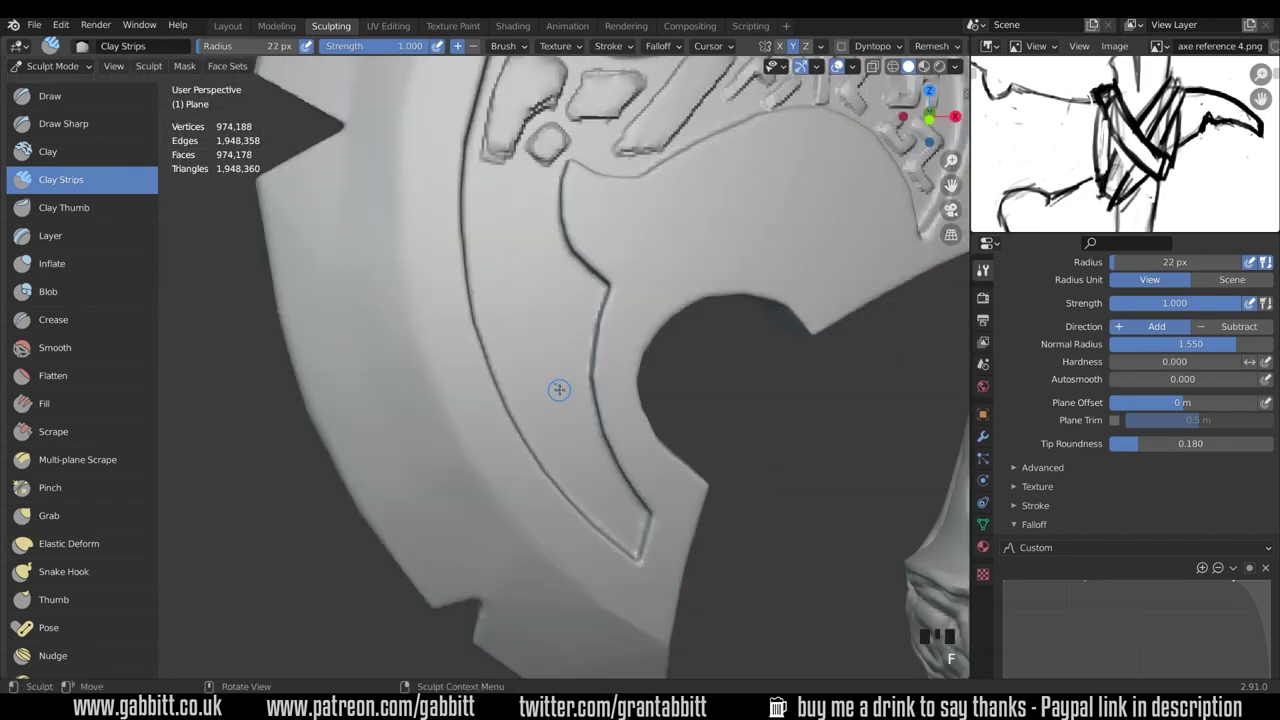
{"action": "left_click_drag", "start_coordinate": [557, 382], "coordinate": [587, 411]}
{"action": "left_click_drag", "start_coordinate": [557, 382], "coordinate": [527, 409]}
{"action": "left_click_drag", "start_coordinate": [528, 406], "coordinate": [554, 433]}
{"action": "left_click_drag", "start_coordinate": [545, 425], "coordinate": [583, 458]}
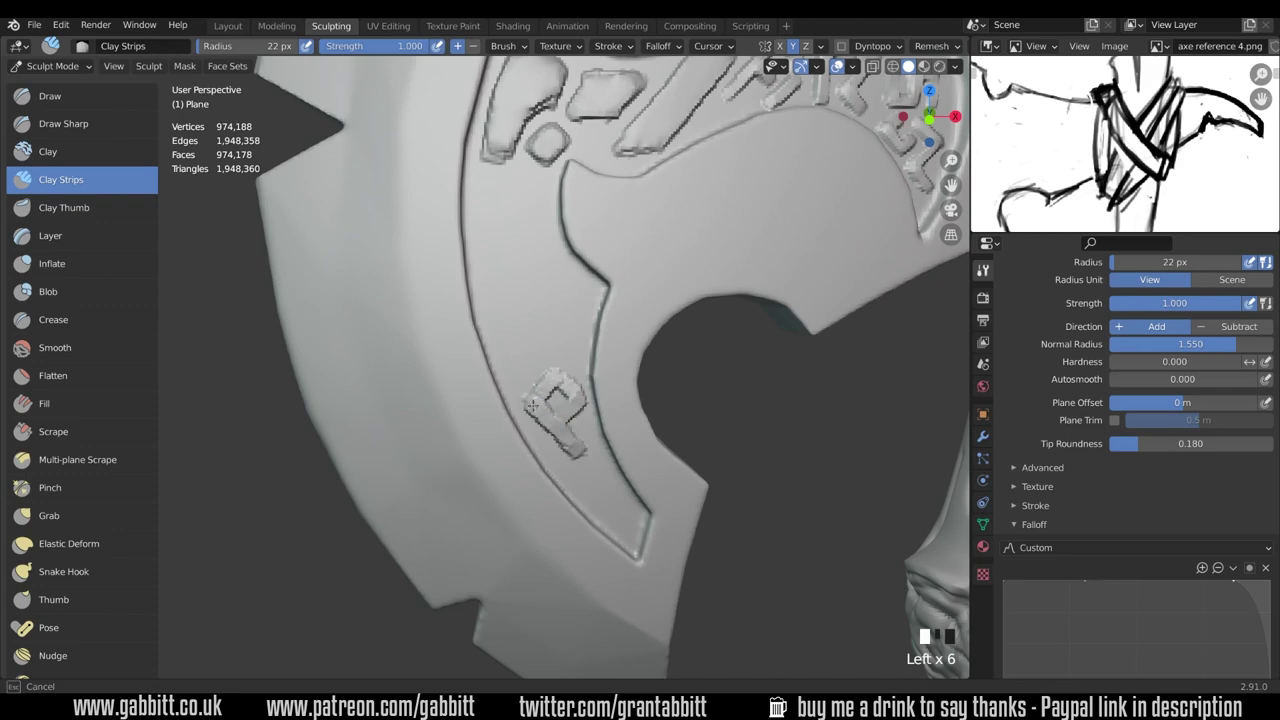
Reinforce the P-shaped rune, then sculpt an L-shaped rune below it and a hooked bar above it.
{"action": "left_click_drag", "start_coordinate": [557, 380], "coordinate": [529, 408]}
{"action": "mouse_move", "coordinate": [557, 380]}
{"action": "left_mouse_down"}
{"action": "mouse_move", "coordinate": [584, 404]}
{"action": "mouse_move", "coordinate": [556, 428]}
{"action": "left_mouse_up"}
{"action": "left_click_drag", "start_coordinate": [530, 404], "coordinate": [583, 459]}
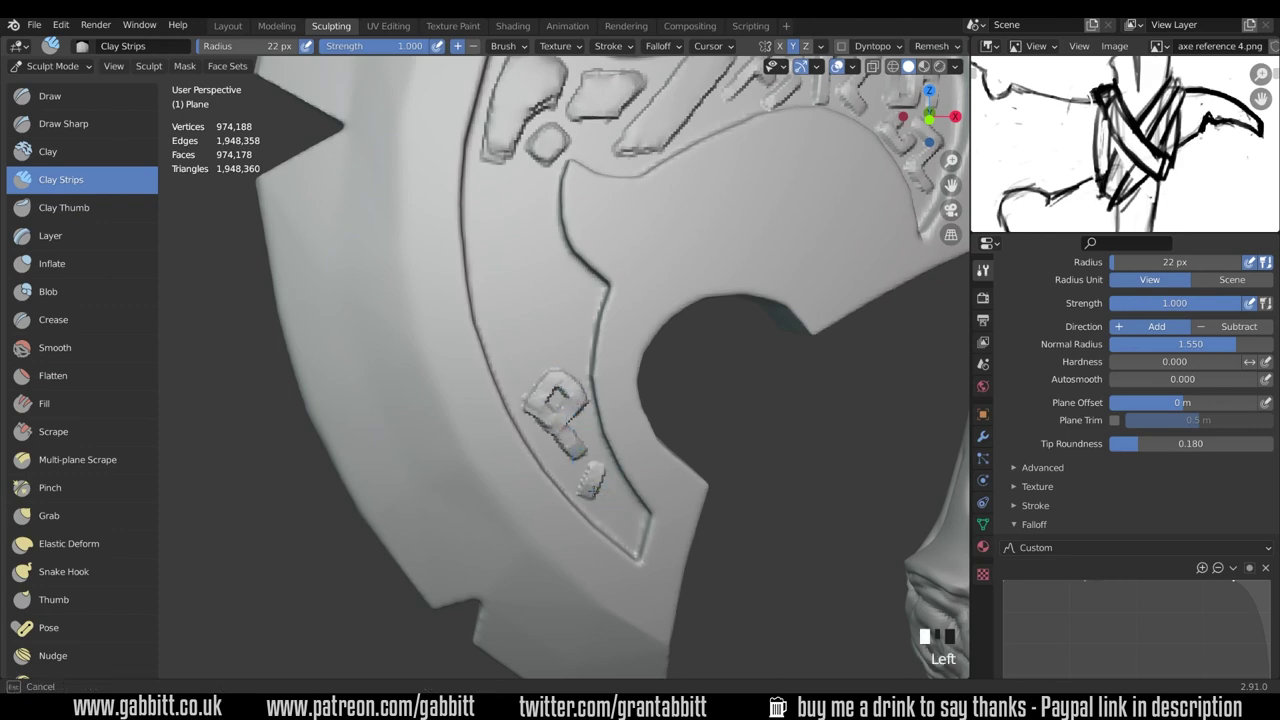
{"action": "mouse_move", "coordinate": [611, 516]}
{"action": "middle_mouse_down", "text": "ctrl"}
{"action": "mouse_move", "coordinate": [531, 446]}
{"action": "mouse_move", "coordinate": [500, 385]}
{"action": "middle_mouse_up", "text": "ctrl"}
{"action": "mouse_move", "coordinate": [483, 432]}
{"action": "left_mouse_down"}
{"action": "mouse_move", "coordinate": [493, 410]}
{"action": "mouse_move", "coordinate": [438, 388]}
{"action": "left_mouse_up"}
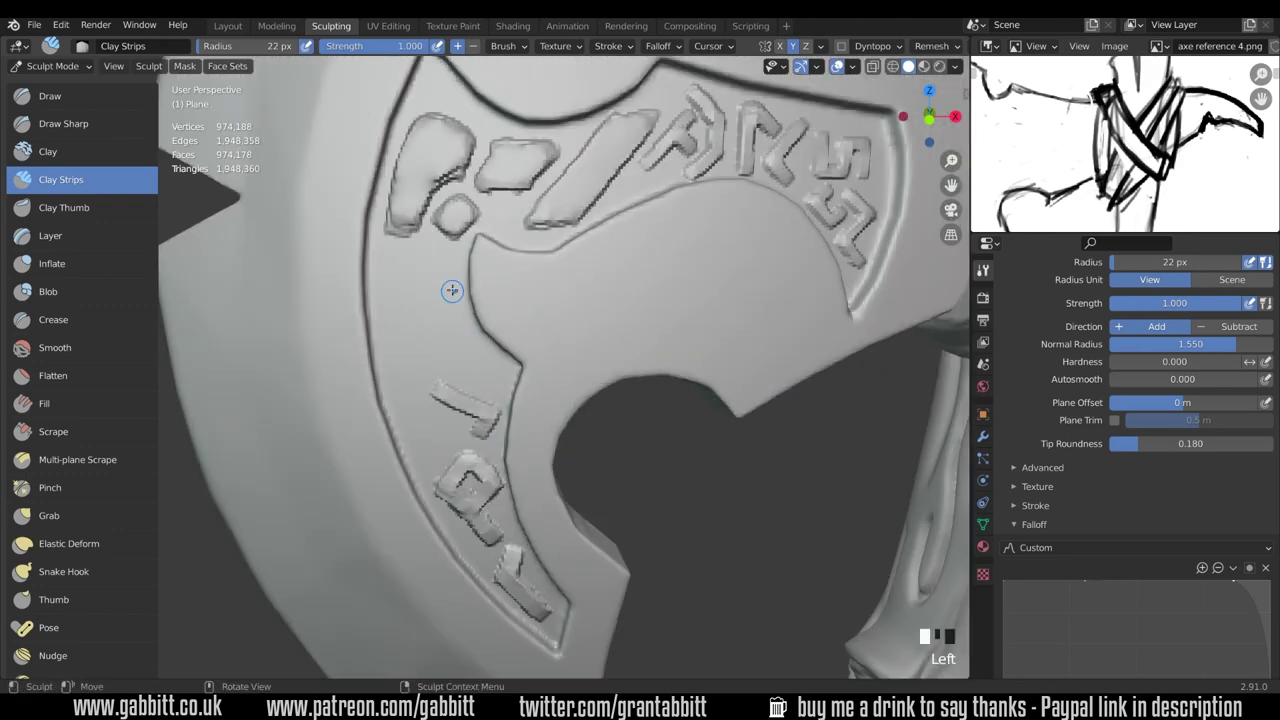
Sculpt a block of close vertical strokes where the outline bends down toward the lower runes.
{"action": "left_click_drag", "start_coordinate": [449, 267], "coordinate": [450, 310]}
{"action": "left_click_drag", "start_coordinate": [454, 308], "coordinate": [421, 349]}
{"action": "left_click_drag", "start_coordinate": [418, 270], "coordinate": [420, 344]}
{"action": "left_click_drag", "start_coordinate": [420, 268], "coordinate": [450, 268]}
{"action": "left_click_drag", "start_coordinate": [433, 278], "coordinate": [430, 326]}
Add a long upright bar beside the stroke block, a small L-shaped rune under it and short strokes by the hooked bar.
{"action": "left_click_drag", "start_coordinate": [387, 272], "coordinate": [401, 380]}
{"action": "left_click_drag", "start_coordinate": [460, 344], "coordinate": [461, 370]}
{"action": "left_click_drag", "start_coordinate": [463, 370], "coordinate": [498, 366]}
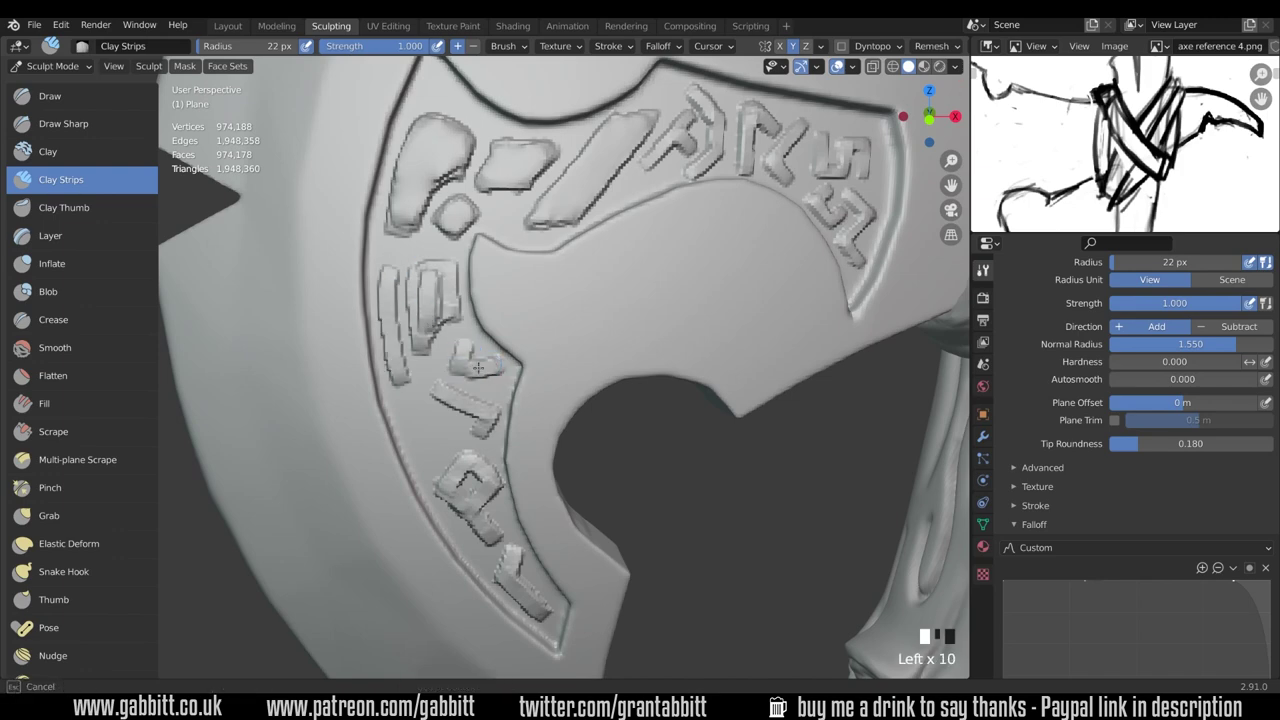
{"action": "left_click_drag", "start_coordinate": [430, 446], "coordinate": [424, 410]}
{"action": "mouse_move", "coordinate": [424, 410]}
{"action": "middle_mouse_down", "text": "ctrl"}
{"action": "mouse_move", "coordinate": [440, 540]}
{"action": "mouse_move", "coordinate": [450, 528]}
{"action": "middle_mouse_up", "text": "ctrl"}
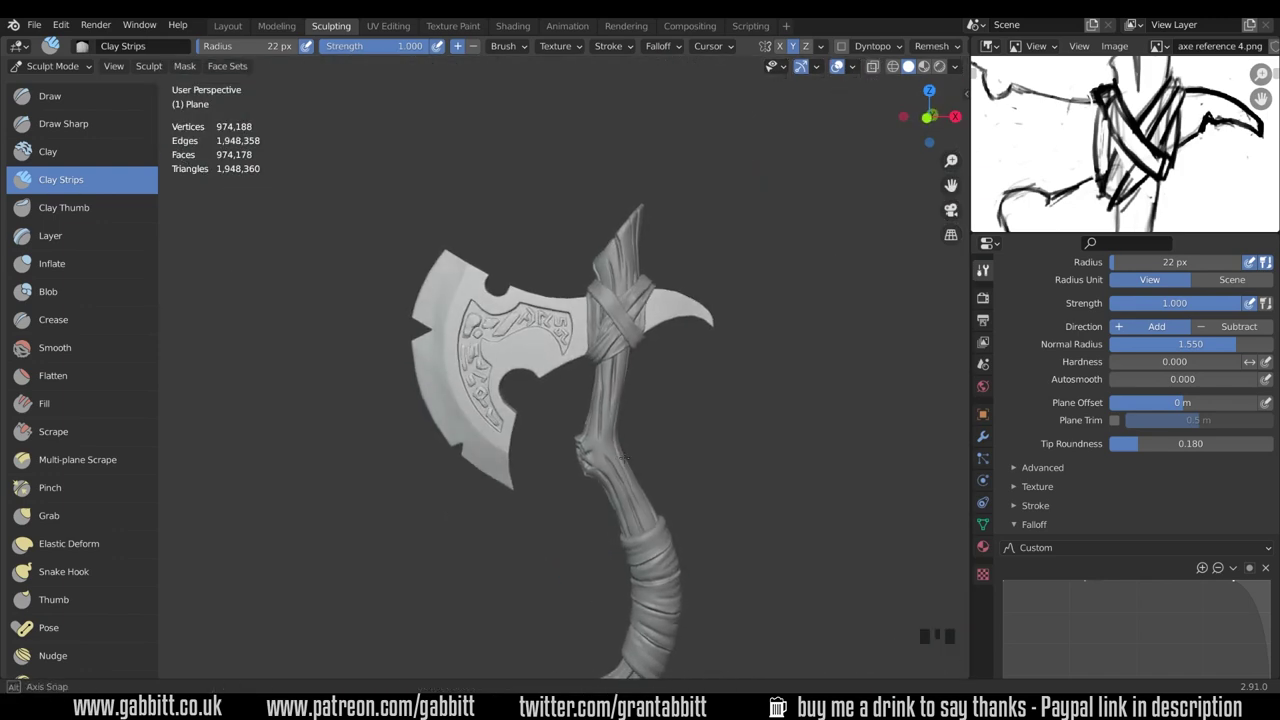
Carve back the diagonal bar's edge facing the block and smooth the surface next to it.
{"action": "middle_click_drag", "start_coordinate": [509, 330], "coordinate": [530, 220], "text": "ctrl"}
{"action": "left_click_drag", "start_coordinate": [554, 236], "coordinate": [528, 270], "text": "ctrl"}
{"action": "left_click_drag", "start_coordinate": [482, 328], "coordinate": [468, 350], "text": "ctrl"}
{"action": "left_click_drag", "start_coordinate": [562, 235], "coordinate": [543, 262], "text": "shift"}
{"action": "mouse_move", "coordinate": [543, 262]}
{"action": "middle_mouse_down"}
{"action": "mouse_move", "coordinate": [568, 310]}
{"action": "mouse_move", "coordinate": [623, 220]}
{"action": "mouse_move", "coordinate": [614, 187]}
{"action": "middle_mouse_up"}
{"action": "left_click_drag", "start_coordinate": [614, 187], "coordinate": [549, 253], "text": "shift"}
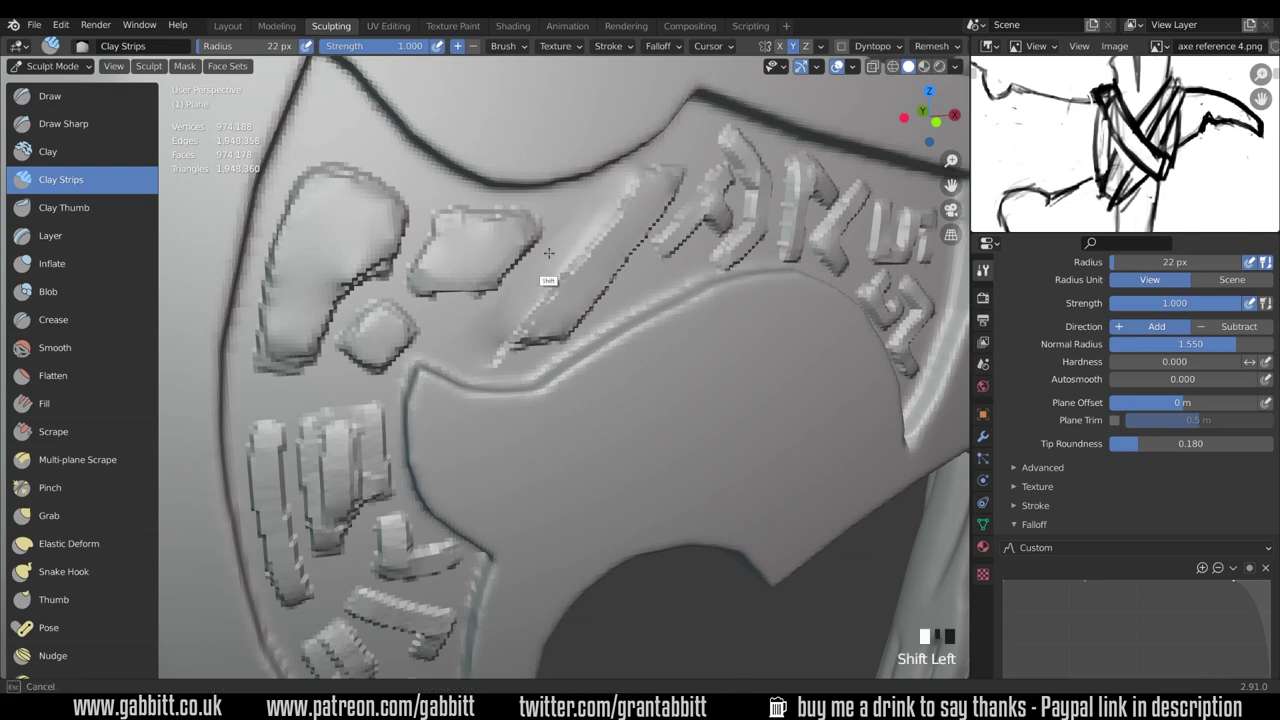
{"action": "left_click_drag", "start_coordinate": [499, 307], "coordinate": [477, 277], "text": "shift"}
{"action": "middle_click_drag", "start_coordinate": [477, 277], "coordinate": [351, 334]}
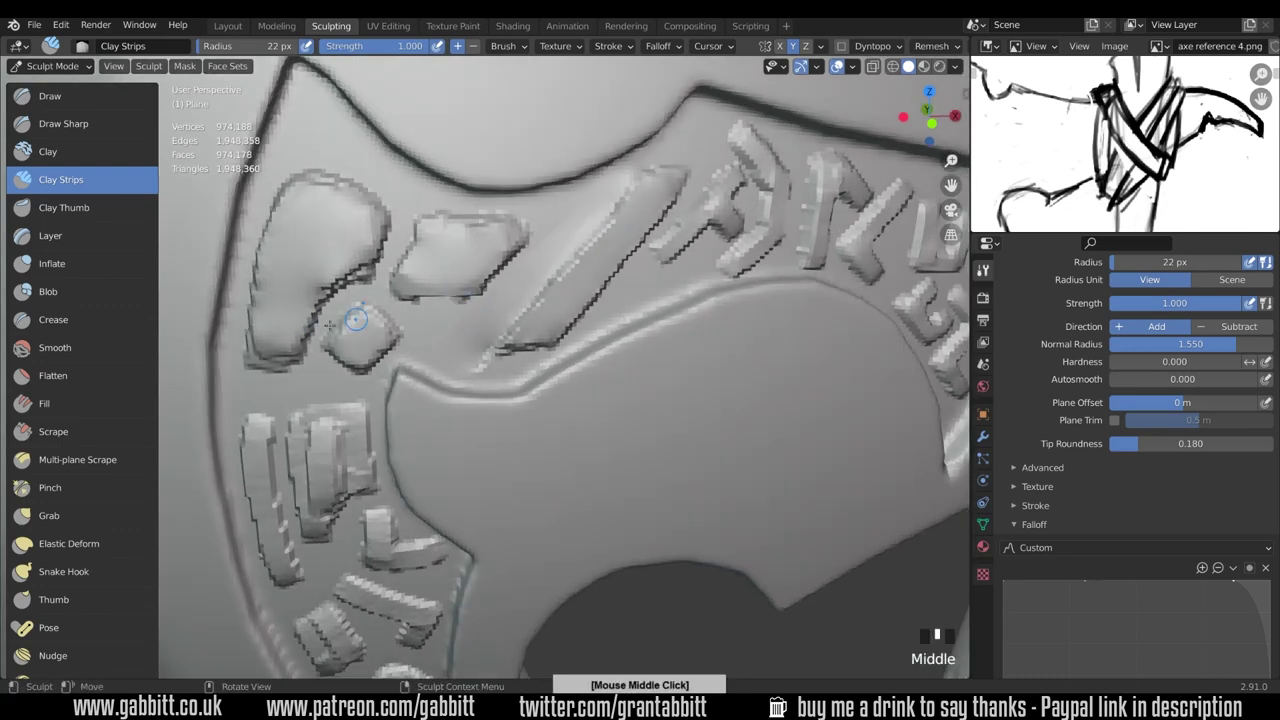
Switch to the Flatten brush, set its normal radius to 1.9 and flatten the surface beside the diagonal bar.
{"action": "left_click", "coordinate": [53, 375]}
{"action": "key", "text": "KP_1"}
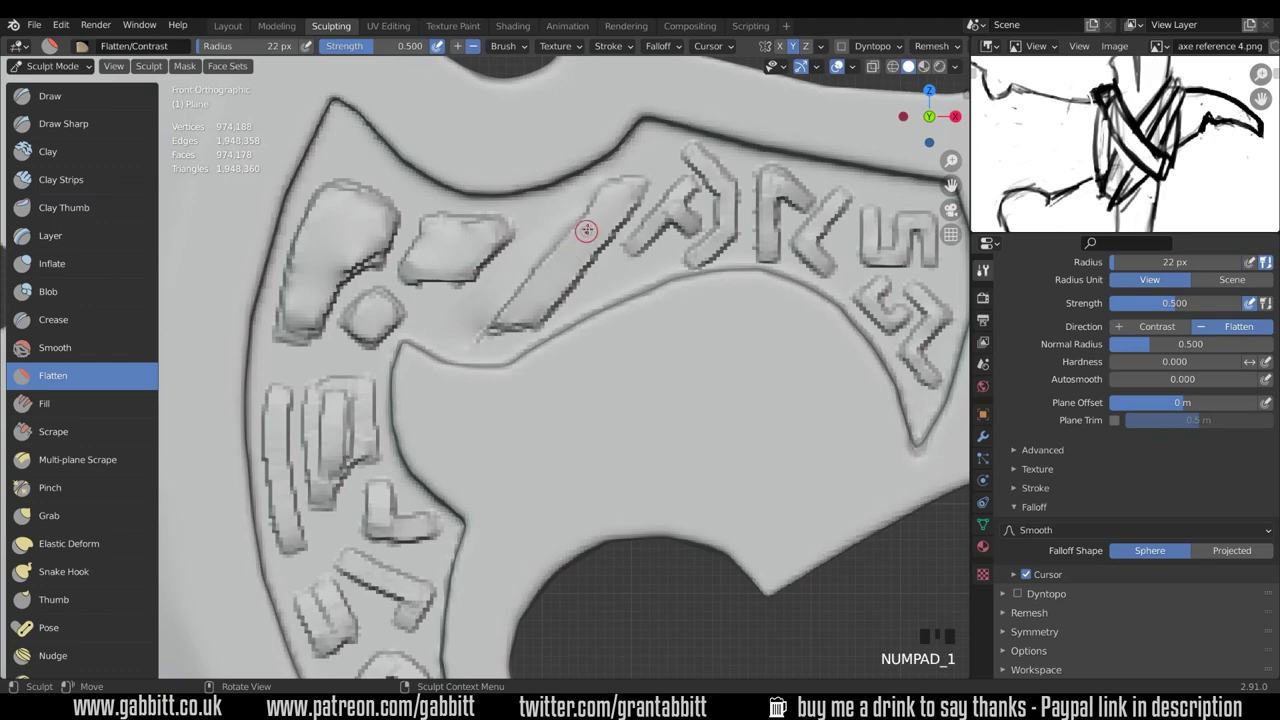
{"action": "left_click_drag", "start_coordinate": [579, 204], "coordinate": [562, 204]}
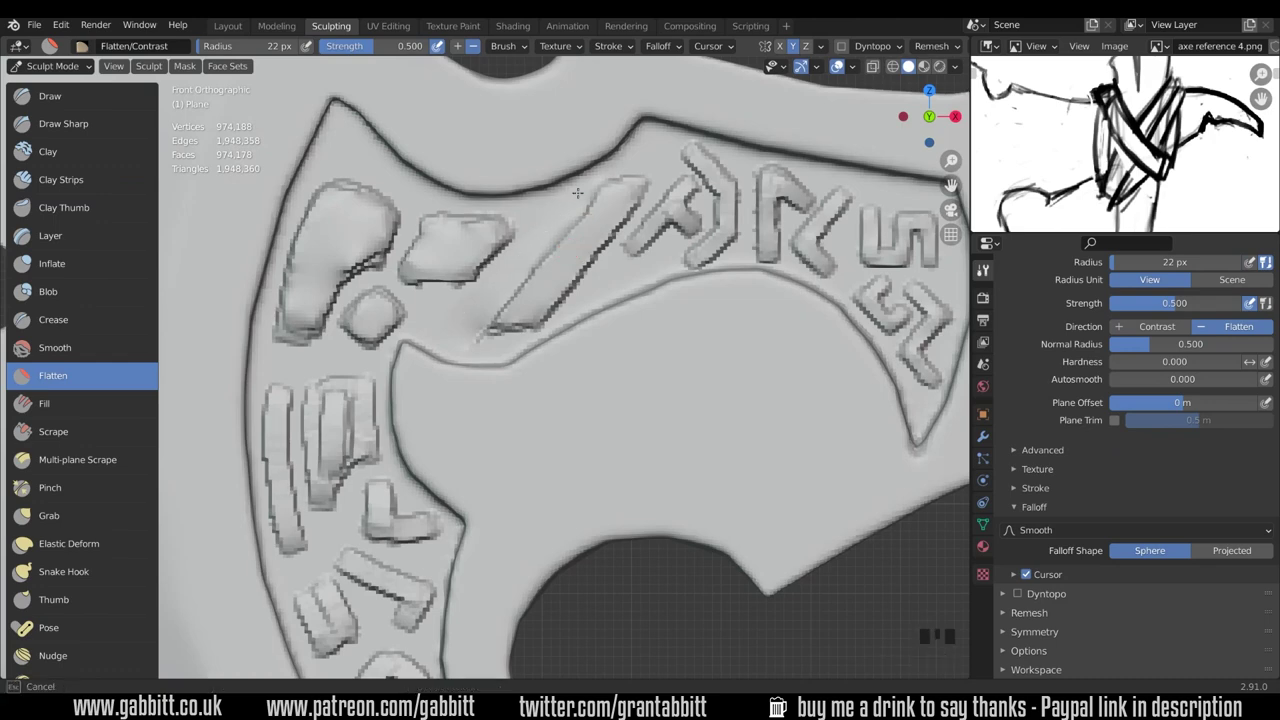
{"action": "middle_click_drag", "start_coordinate": [551, 260], "coordinate": [473, 348]}
{"action": "left_click_drag", "start_coordinate": [465, 317], "coordinate": [458, 336]}
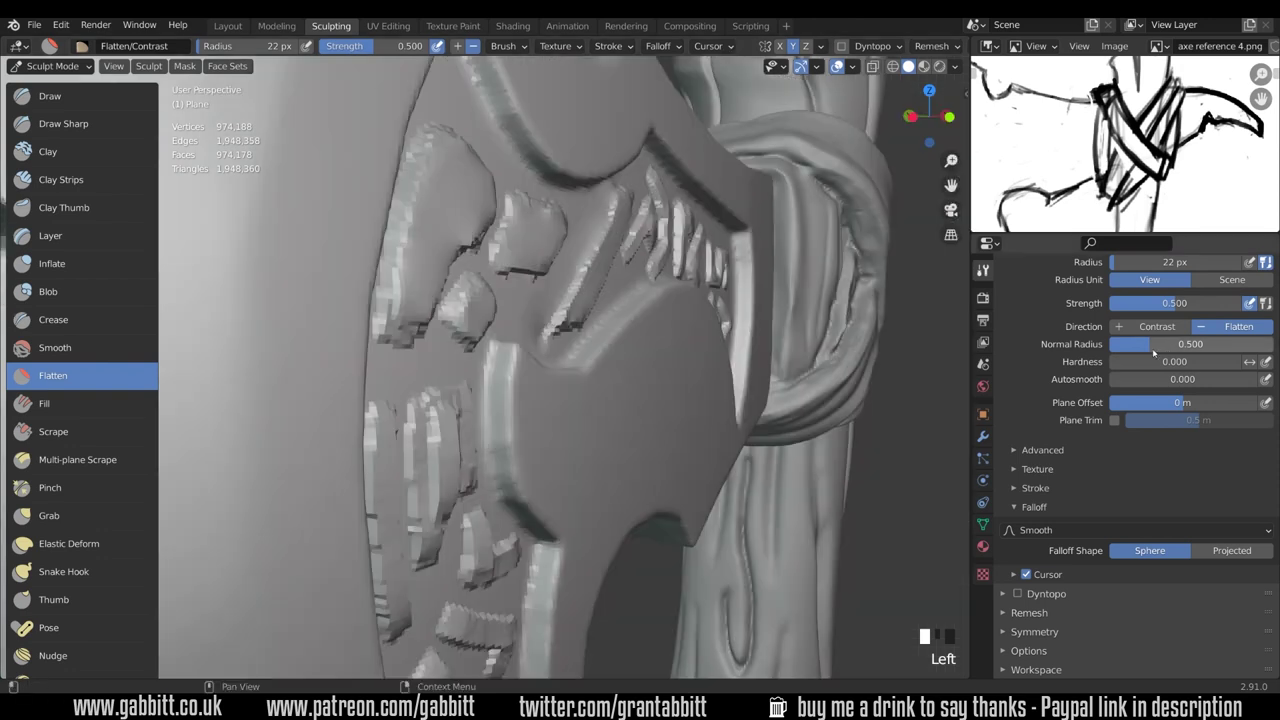
{"action": "left_click_drag", "start_coordinate": [1154, 350], "coordinate": [1266, 350]}
{"action": "left_click_drag", "start_coordinate": [552, 300], "coordinate": [541, 314]}
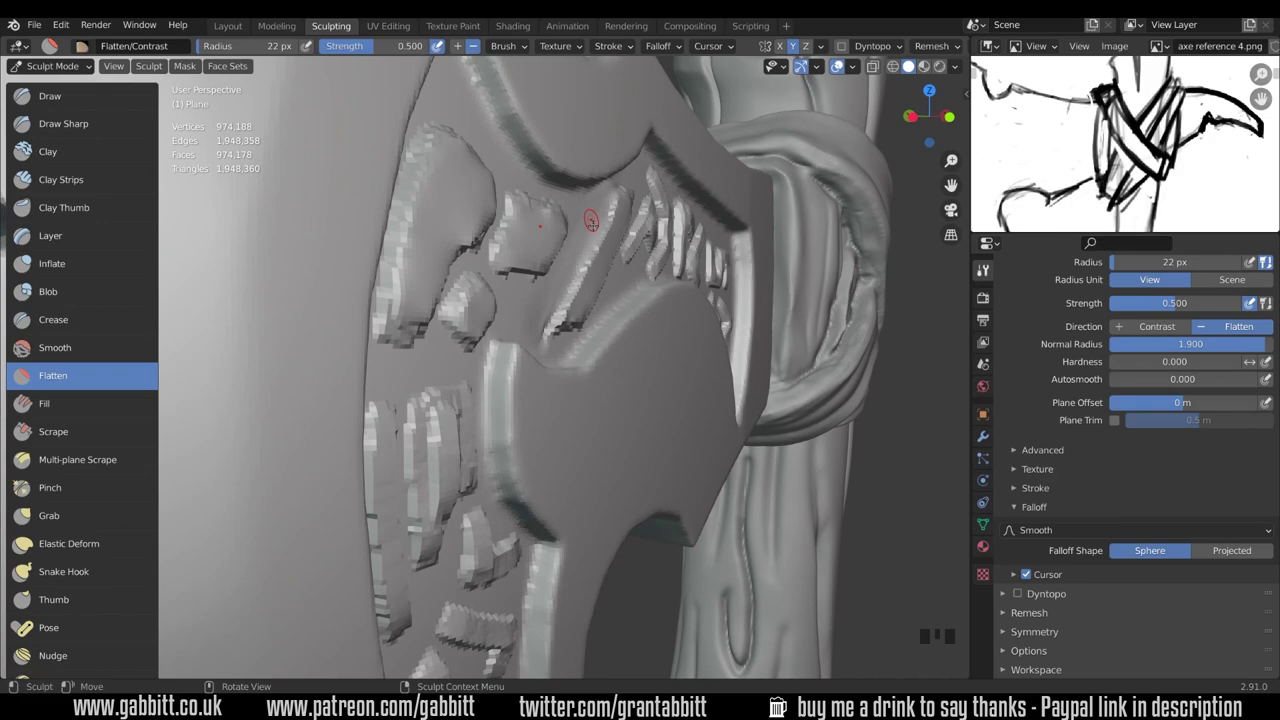
{"action": "middle_click_drag", "start_coordinate": [450, 395], "coordinate": [564, 402]}
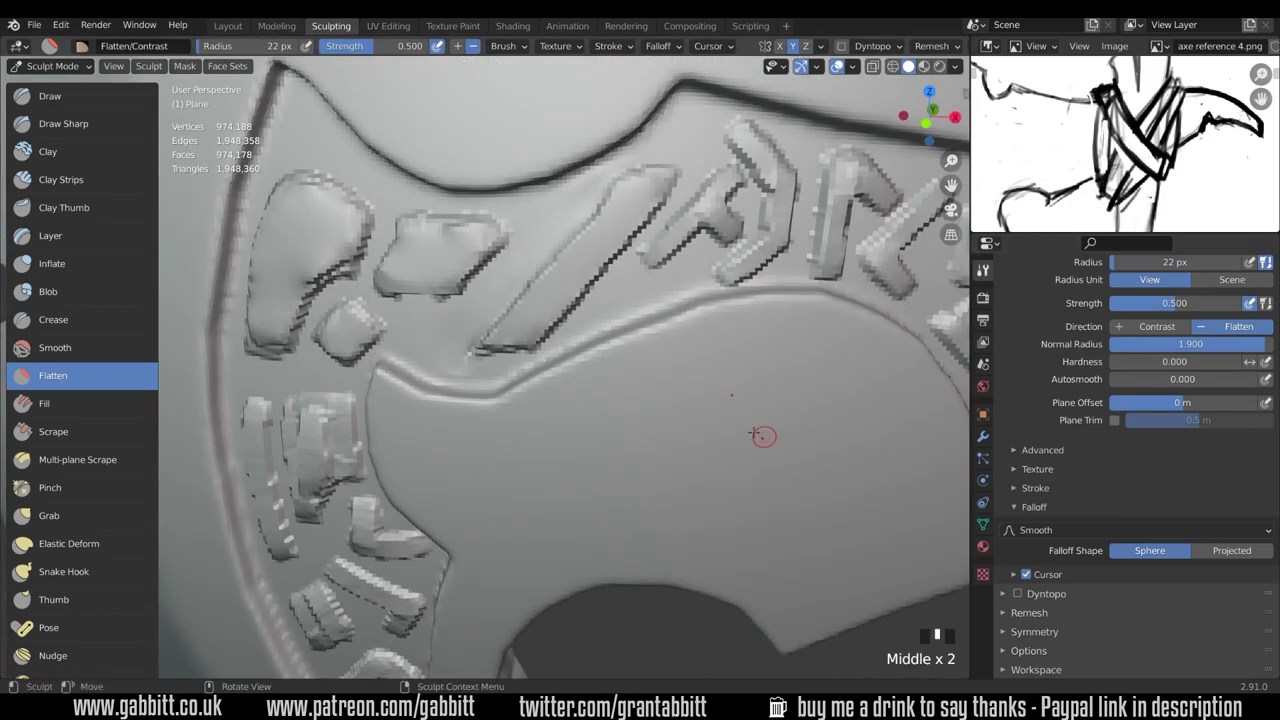
{"action": "middle_click_drag", "start_coordinate": [550, 290], "coordinate": [530, 249]}
{"action": "middle_click_drag", "start_coordinate": [609, 200], "coordinate": [530, 230]}
{"action": "mouse_move", "coordinate": [700, 280]}
{"action": "middle_mouse_down"}
{"action": "mouse_move", "coordinate": [636, 292]}
{"action": "mouse_move", "coordinate": [529, 389]}
{"action": "mouse_move", "coordinate": [540, 330]}
{"action": "middle_mouse_up"}
Build up the sunken strip between the block and the diagonal bar with Clay Strips and carve back the excess.
{"action": "left_click", "coordinate": [61, 180]}
{"action": "left_click_drag", "start_coordinate": [483, 354], "coordinate": [462, 346]}
{"action": "mouse_move", "coordinate": [483, 354]}
{"action": "middle_mouse_down", "text": "alt"}
{"action": "mouse_move", "coordinate": [511, 363]}
{"action": "mouse_move", "coordinate": [511, 320]}
{"action": "middle_mouse_up", "text": "alt"}
{"action": "mouse_move", "coordinate": [628, 172]}
{"action": "left_mouse_down"}
{"action": "mouse_move", "coordinate": [473, 352]}
{"action": "mouse_move", "coordinate": [438, 342]}
{"action": "left_mouse_up"}
{"action": "left_click_drag", "start_coordinate": [648, 156], "coordinate": [484, 326]}
{"action": "left_click_drag", "start_coordinate": [572, 198], "coordinate": [478, 284], "text": "ctrl"}
{"action": "mouse_move", "coordinate": [526, 246]}
{"action": "middle_mouse_down"}
{"action": "mouse_move", "coordinate": [608, 180]}
{"action": "mouse_move", "coordinate": [623, 205]}
{"action": "middle_mouse_up"}
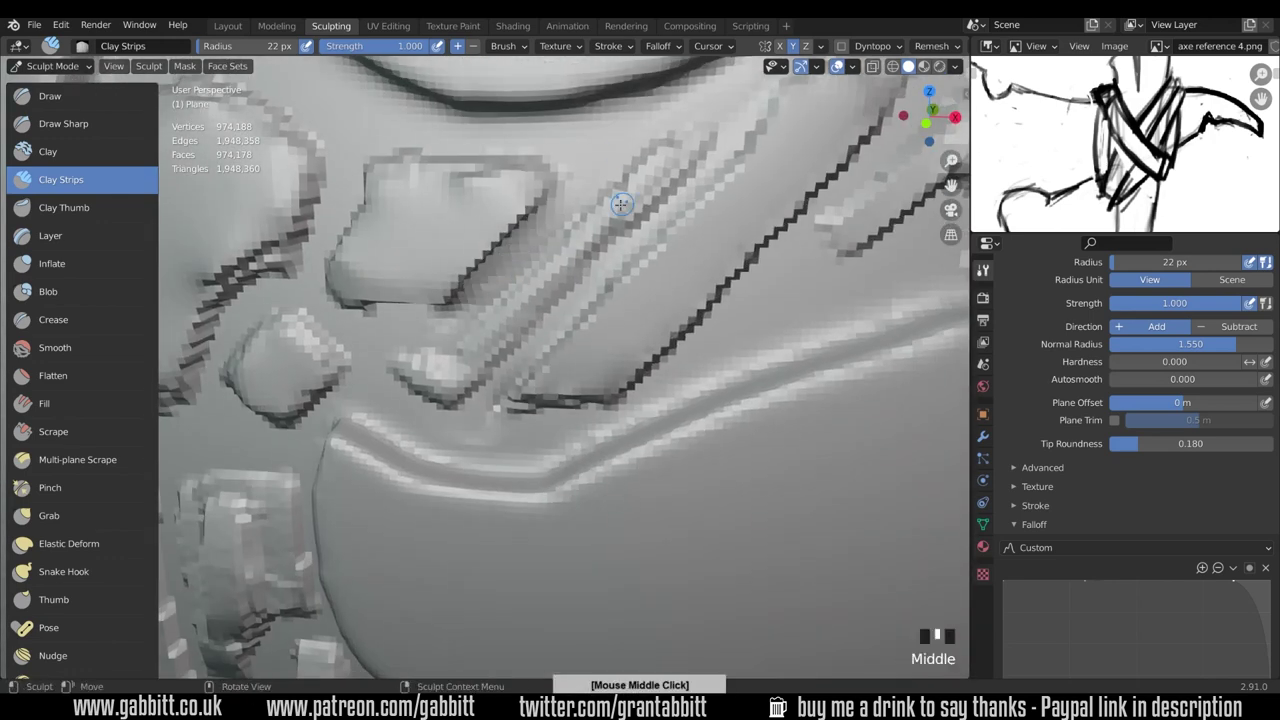
Set the brush radius to 41 px, fill the strip beside the diagonal bar and smooth it.
{"action": "key", "text": "f"}
{"action": "mouse_move", "coordinate": [628, 172]}
{"action": "left_mouse_down"}
{"action": "mouse_move", "coordinate": [408, 360]}
{"action": "mouse_move", "coordinate": [436, 405]}
{"action": "left_mouse_up"}
{"action": "left_click_drag", "start_coordinate": [445, 370], "coordinate": [608, 223], "text": "shift"}
{"action": "middle_click_drag", "start_coordinate": [600, 260], "coordinate": [585, 420], "text": "ctrl"}
{"action": "middle_click_drag", "start_coordinate": [585, 420], "coordinate": [577, 470]}
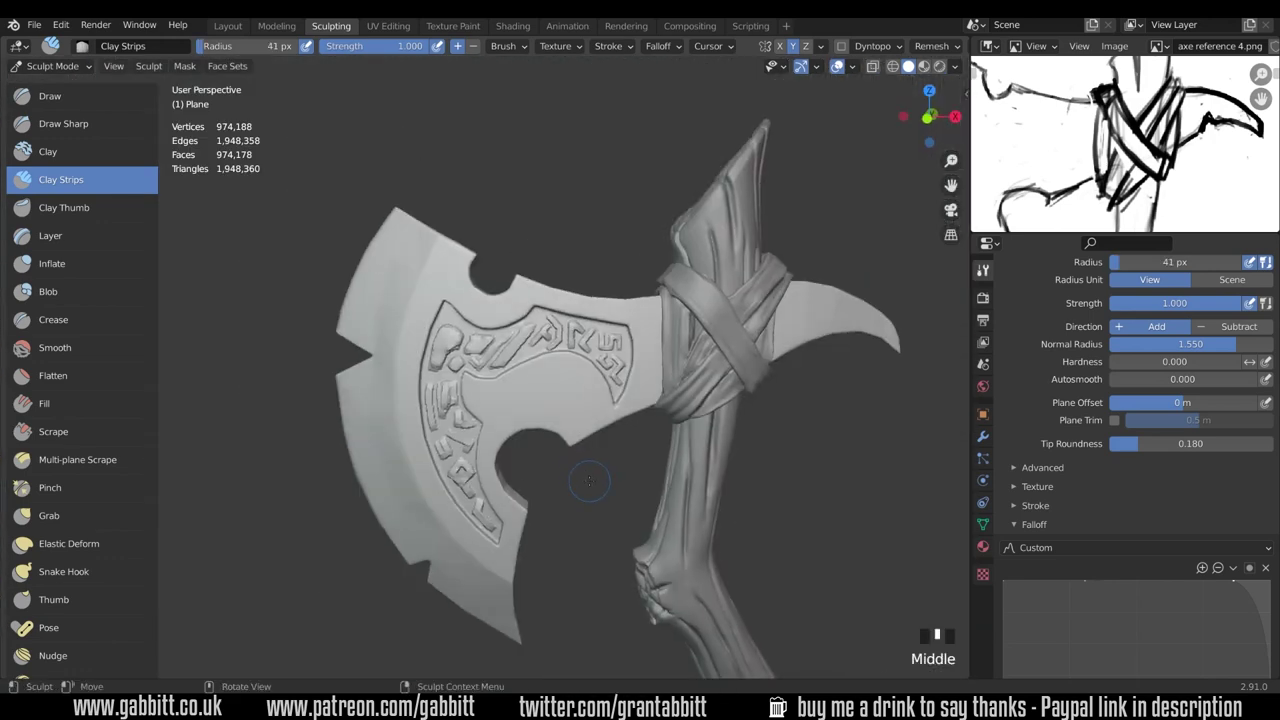
Smooth away the four-sided block, the curved blob and the small diamond near the outline's upper corner.
{"action": "mouse_move", "coordinate": [496, 380]}
{"action": "middle_mouse_down", "text": "ctrl"}
{"action": "mouse_move", "coordinate": [524, 369]}
{"action": "mouse_move", "coordinate": [560, 240]}
{"action": "middle_mouse_up", "text": "ctrl"}
{"action": "mouse_move", "coordinate": [620, 195]}
{"action": "left_mouse_down", "text": "shift"}
{"action": "mouse_move", "coordinate": [480, 330]}
{"action": "mouse_move", "coordinate": [423, 300]}
{"action": "mouse_move", "coordinate": [486, 280]}
{"action": "left_mouse_up", "text": "shift"}
{"action": "key", "text": "shift+s"}
{"action": "middle_click_drag", "start_coordinate": [395, 249], "coordinate": [505, 262]}
{"action": "left_click_drag", "start_coordinate": [505, 262], "coordinate": [514, 263], "text": "shift"}
{"action": "middle_click_drag", "start_coordinate": [514, 263], "coordinate": [414, 214]}
{"action": "left_click_drag", "start_coordinate": [408, 205], "coordinate": [365, 268], "text": "shift"}
{"action": "mouse_move", "coordinate": [365, 268]}
{"action": "left_mouse_down", "text": "shift"}
{"action": "mouse_move", "coordinate": [278, 359]}
{"action": "mouse_move", "coordinate": [394, 366]}
{"action": "mouse_move", "coordinate": [306, 366]}
{"action": "mouse_move", "coordinate": [383, 170]}
{"action": "left_mouse_up", "text": "shift"}
{"action": "left_click_drag", "start_coordinate": [308, 280], "coordinate": [204, 305], "text": "shift"}
Switch to the Fill brush and smooth out the remaining unevenness between the diagonal bar and the outline's upper corner.
{"action": "left_click", "coordinate": [100, 403]}
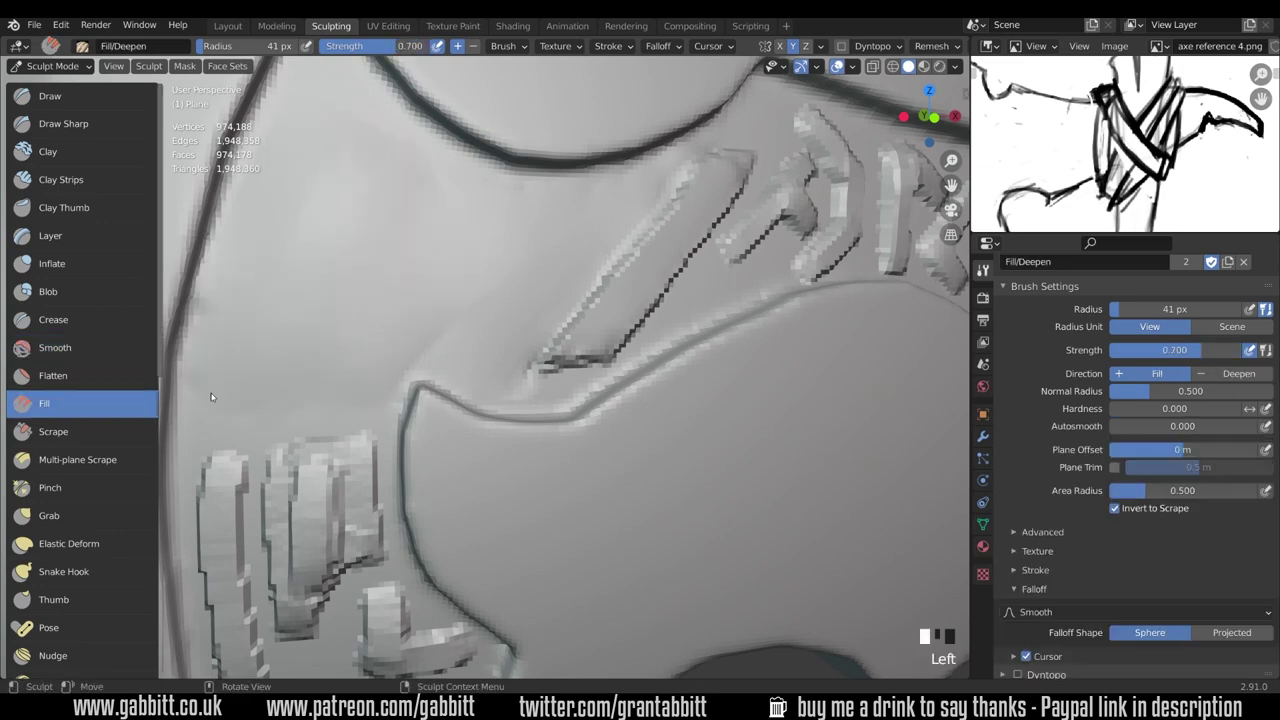
{"action": "mouse_move", "coordinate": [400, 330]}
{"action": "middle_mouse_down"}
{"action": "mouse_move", "coordinate": [560, 350]}
{"action": "mouse_move", "coordinate": [490, 330]}
{"action": "mouse_move", "coordinate": [453, 286]}
{"action": "middle_mouse_up"}
{"action": "left_click_drag", "start_coordinate": [319, 365], "coordinate": [511, 240], "text": "shift"}
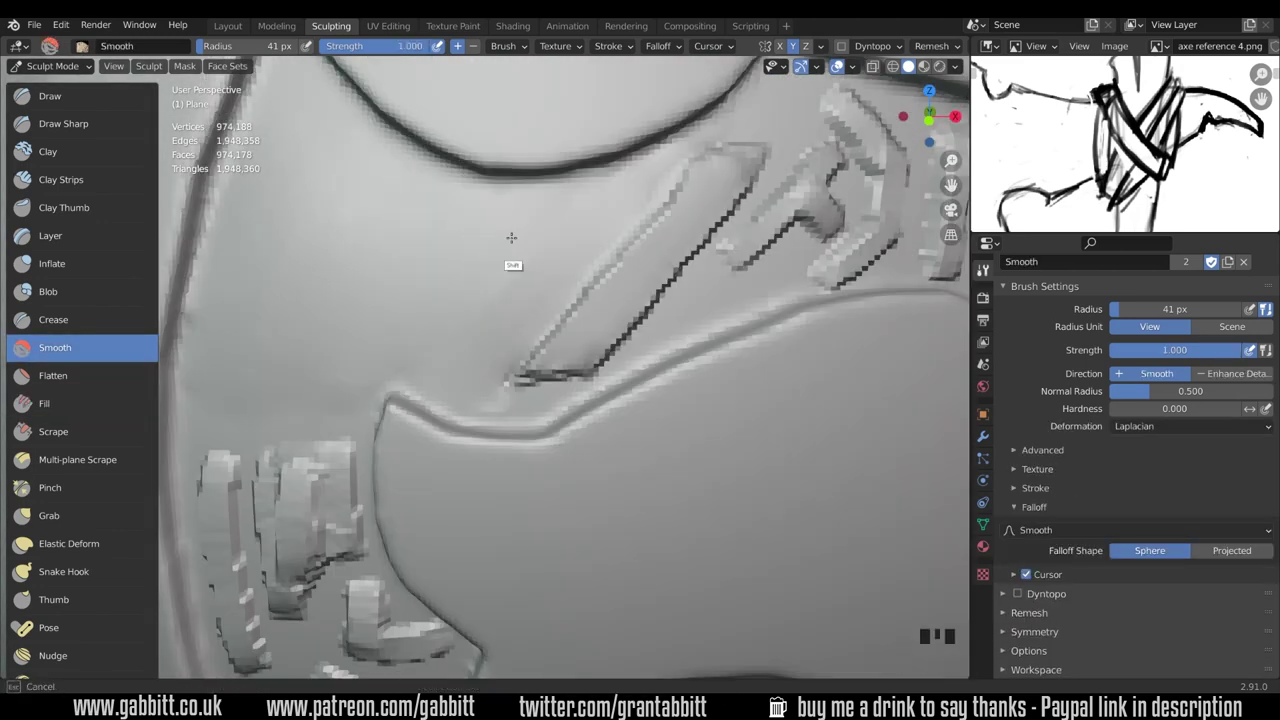
{"action": "middle_click_drag", "start_coordinate": [240, 211], "coordinate": [380, 216]}
{"action": "mouse_move", "coordinate": [380, 216]}
{"action": "left_mouse_down", "text": "shift"}
{"action": "mouse_move", "coordinate": [409, 214]}
{"action": "mouse_move", "coordinate": [323, 274]}
{"action": "mouse_move", "coordinate": [360, 328]}
{"action": "mouse_move", "coordinate": [300, 346]}
{"action": "mouse_move", "coordinate": [500, 283]}
{"action": "left_mouse_up", "text": "shift"}
{"action": "key", "text": "f"}
{"action": "left_click", "coordinate": [360, 240]}
{"action": "middle_click_drag", "start_coordinate": [500, 283], "coordinate": [350, 262]}
{"action": "left_click_drag", "start_coordinate": [350, 262], "coordinate": [334, 251], "text": "shift"}
{"action": "middle_click_drag", "start_coordinate": [334, 251], "coordinate": [420, 300]}
{"action": "scroll", "coordinate": [420, 300], "scroll_direction": "down", "scroll_amount": 6}
{"action": "mouse_move", "coordinate": [420, 300]}
{"action": "middle_mouse_down", "text": "shift"}
{"action": "mouse_move", "coordinate": [447, 342]}
{"action": "mouse_move", "coordinate": [420, 220]}
{"action": "middle_mouse_up", "text": "shift"}
Set the Clay Strips radius to 32 px and sculpt a hollow diamond-shaped rune beside the diagonal bar.
{"action": "key", "text": "f"}
{"action": "left_click", "coordinate": [407, 340]}
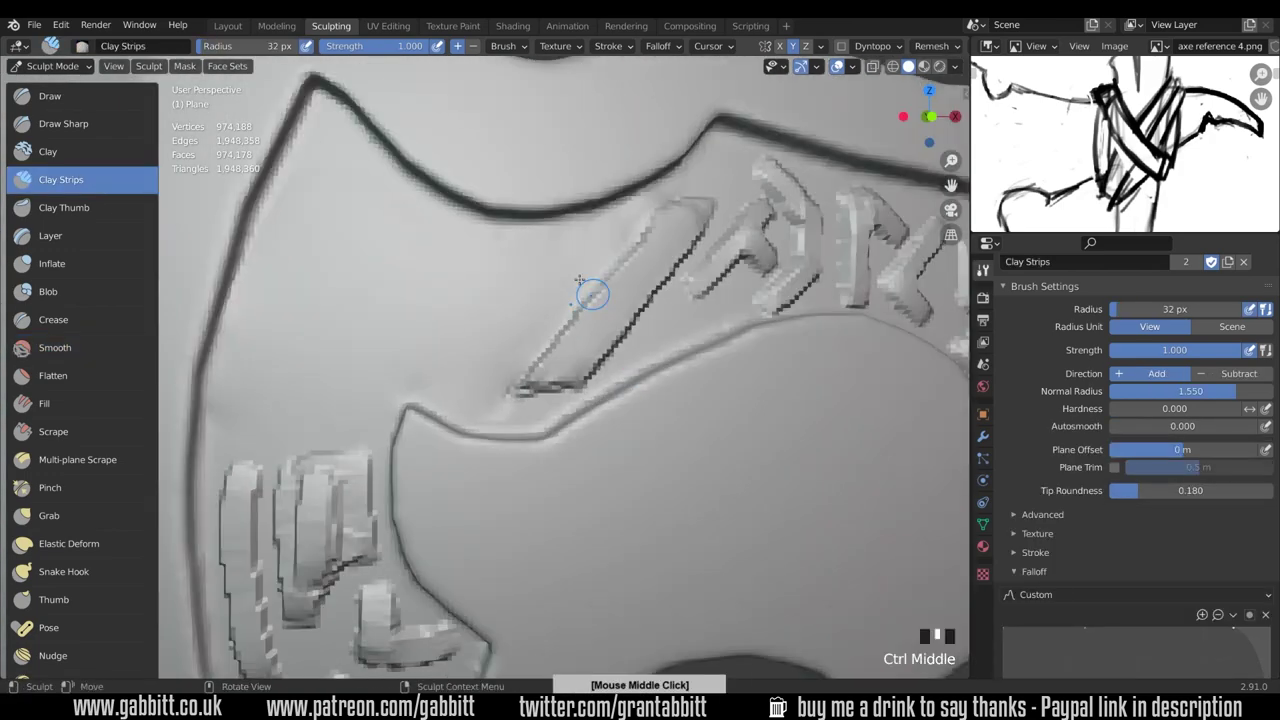
{"action": "left_click_drag", "start_coordinate": [528, 245], "coordinate": [495, 278]}
{"action": "left_click_drag", "start_coordinate": [528, 245], "coordinate": [560, 275]}
Sculpt an F-shaped rune in the upper corner of the engraved outline.
{"action": "middle_click_drag", "start_coordinate": [535, 250], "coordinate": [660, 240], "text": "shift"}
{"action": "left_click_drag", "start_coordinate": [464, 140], "coordinate": [528, 198]}
{"action": "left_click_drag", "start_coordinate": [410, 245], "coordinate": [461, 147]}
Sculpt an angular zigzag rune between the F-shaped rune and the diamond-shaped rune.
{"action": "left_click_drag", "start_coordinate": [582, 224], "coordinate": [548, 297]}
{"action": "mouse_move", "coordinate": [590, 316]}
{"action": "middle_mouse_down", "text": "ctrl"}
{"action": "mouse_move", "coordinate": [583, 474]}
{"action": "mouse_move", "coordinate": [585, 310]}
{"action": "middle_mouse_up", "text": "ctrl"}
{"action": "middle_click_drag", "start_coordinate": [585, 310], "coordinate": [614, 294], "text": "shift"}
{"action": "mouse_move", "coordinate": [612, 291]}
{"action": "left_mouse_down"}
{"action": "mouse_move", "coordinate": [627, 326]}
{"action": "mouse_move", "coordinate": [578, 367]}
{"action": "left_mouse_up"}
{"action": "left_click_drag", "start_coordinate": [575, 366], "coordinate": [533, 328]}
{"action": "left_click_drag", "start_coordinate": [533, 328], "coordinate": [492, 370]}
Smooth the block of vertical strokes into one even raised shape.
{"action": "middle_click_drag", "start_coordinate": [490, 400], "coordinate": [488, 300], "text": "shift"}
{"action": "left_click_drag", "start_coordinate": [490, 350], "coordinate": [506, 420], "text": "shift"}
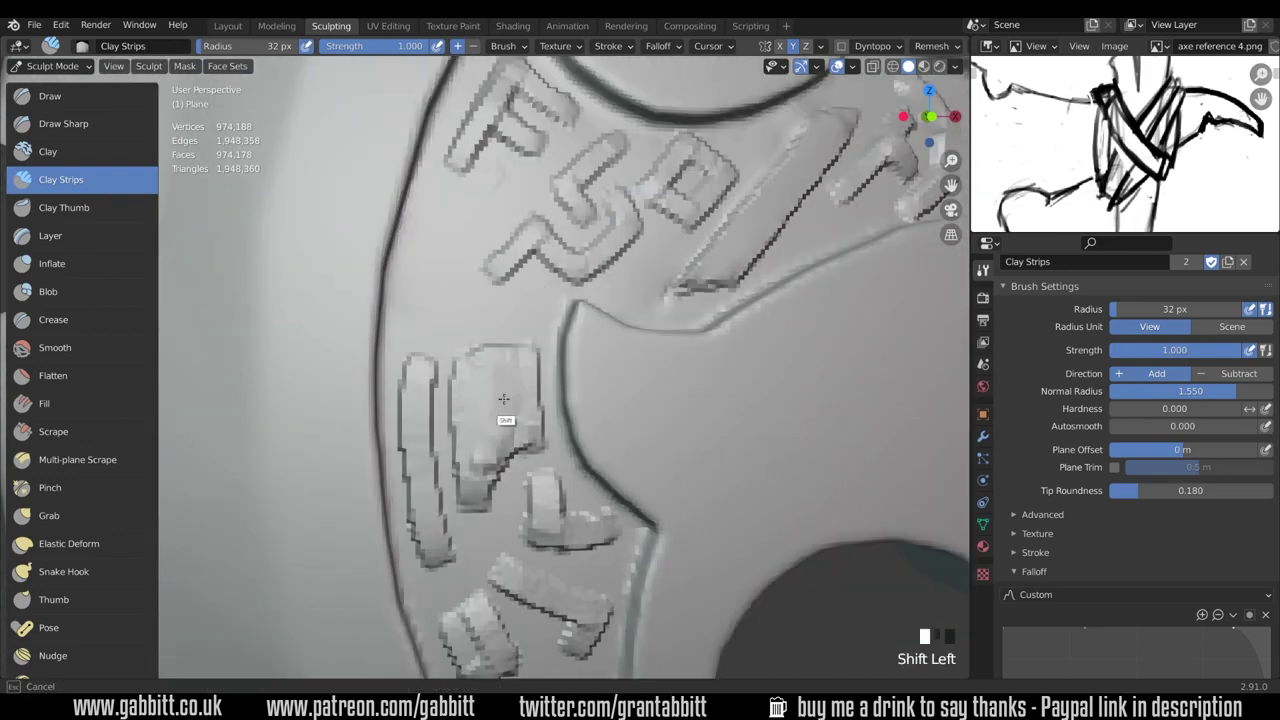
{"action": "middle_click_drag", "start_coordinate": [506, 420], "coordinate": [506, 450], "text": "ctrl"}
Sculpt a B-shaped rune along the outline's outer edge below the F-shaped rune.
{"action": "mouse_move", "coordinate": [506, 240]}
{"action": "middle_mouse_down", "text": "shift"}
{"action": "mouse_move", "coordinate": [526, 320]}
{"action": "mouse_move", "coordinate": [520, 240]}
{"action": "middle_mouse_up", "text": "shift"}
{"action": "left_click_drag", "start_coordinate": [442, 364], "coordinate": [484, 204]}
{"action": "left_click_drag", "start_coordinate": [484, 204], "coordinate": [525, 238]}
{"action": "mouse_move", "coordinate": [525, 238]}
{"action": "left_mouse_down"}
{"action": "mouse_move", "coordinate": [528, 361]}
{"action": "mouse_move", "coordinate": [485, 366]}
{"action": "left_mouse_up"}
Reshape the smoothed block into a looped rune by adding strokes and carving out its centre.
{"action": "mouse_move", "coordinate": [485, 366]}
{"action": "middle_mouse_down", "text": "ctrl"}
{"action": "mouse_move", "coordinate": [490, 520]}
{"action": "mouse_move", "coordinate": [520, 400]}
{"action": "middle_mouse_up", "text": "ctrl"}
{"action": "mouse_move", "coordinate": [520, 400]}
{"action": "middle_mouse_down", "text": "shift"}
{"action": "mouse_move", "coordinate": [568, 360]}
{"action": "mouse_move", "coordinate": [552, 300]}
{"action": "middle_mouse_up", "text": "shift"}
{"action": "middle_click_drag", "start_coordinate": [552, 300], "coordinate": [556, 240], "text": "ctrl"}
{"action": "left_click_drag", "start_coordinate": [566, 315], "coordinate": [545, 400]}
{"action": "mouse_move", "coordinate": [495, 435]}
{"action": "left_mouse_down"}
{"action": "mouse_move", "coordinate": [575, 424]}
{"action": "mouse_move", "coordinate": [545, 384]}
{"action": "left_mouse_up"}
{"action": "left_click_drag", "start_coordinate": [523, 328], "coordinate": [523, 347], "text": "ctrl"}
{"action": "middle_click_drag", "start_coordinate": [523, 360], "coordinate": [515, 480], "text": "ctrl"}
{"action": "middle_click_drag", "start_coordinate": [515, 480], "coordinate": [450, 345], "text": "ctrl"}
{"action": "left_click_drag", "start_coordinate": [436, 320], "coordinate": [434, 331], "text": "ctrl"}
{"action": "middle_click_drag", "start_coordinate": [440, 340], "coordinate": [520, 530], "text": "ctrl"}
{"action": "middle_click_drag", "start_coordinate": [520, 530], "coordinate": [654, 544], "text": "shift"}
{"action": "middle_click_drag", "start_coordinate": [654, 500], "coordinate": [619, 424], "text": "ctrl"}
{"action": "scroll", "coordinate": [619, 424], "scroll_direction": "down", "scroll_amount": 1}
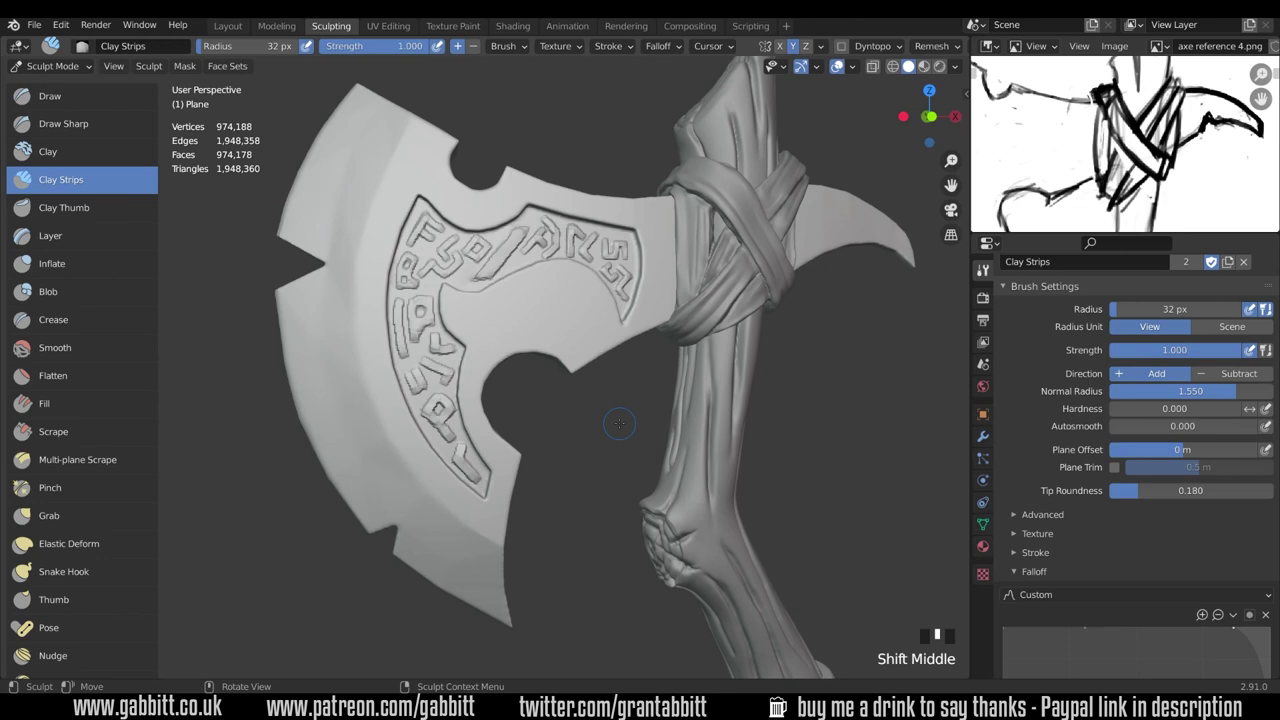
Switch to the Draw Sharp brush and enable Stabilize Stroke in its stroke settings.
{"action": "scroll", "coordinate": [619, 424], "scroll_direction": "down", "scroll_amount": 3}
{"action": "mouse_move", "coordinate": [619, 424]}
{"action": "middle_mouse_down"}
{"action": "mouse_move", "coordinate": [597, 432]}
{"action": "mouse_move", "coordinate": [622, 440]}
{"action": "middle_mouse_up"}
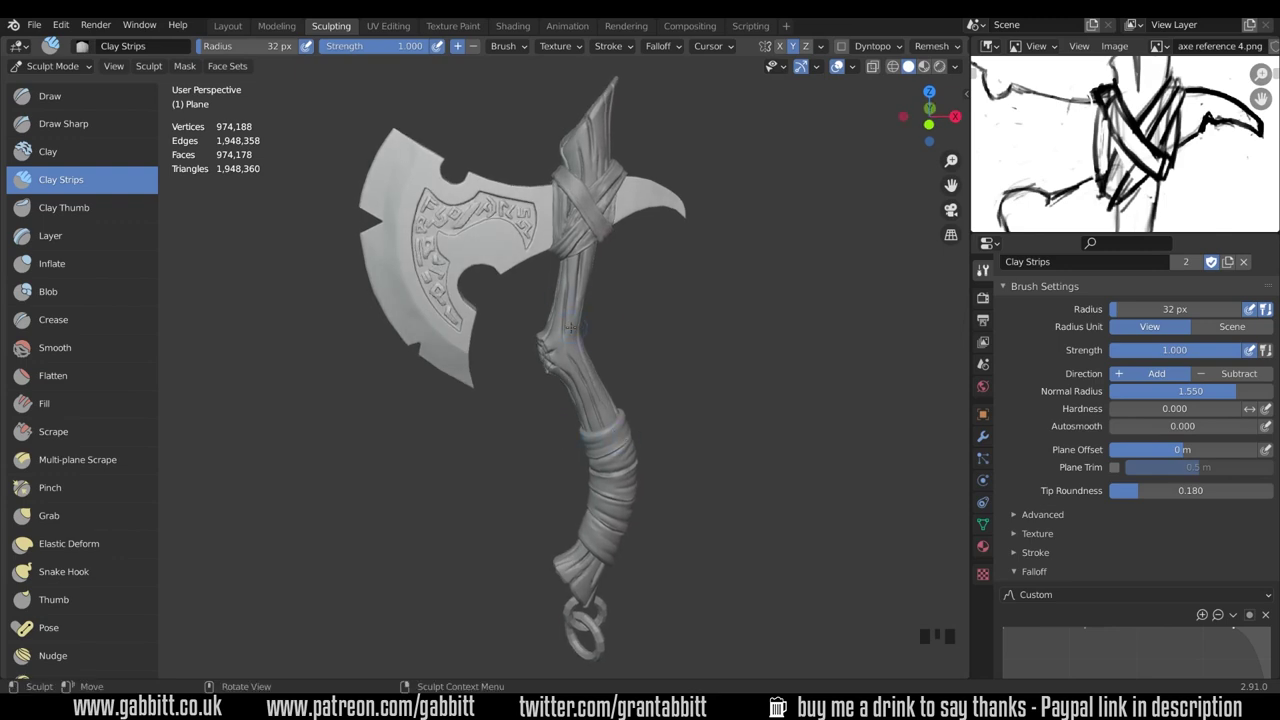
{"action": "middle_click_drag", "start_coordinate": [570, 326], "coordinate": [630, 372], "text": "shift"}
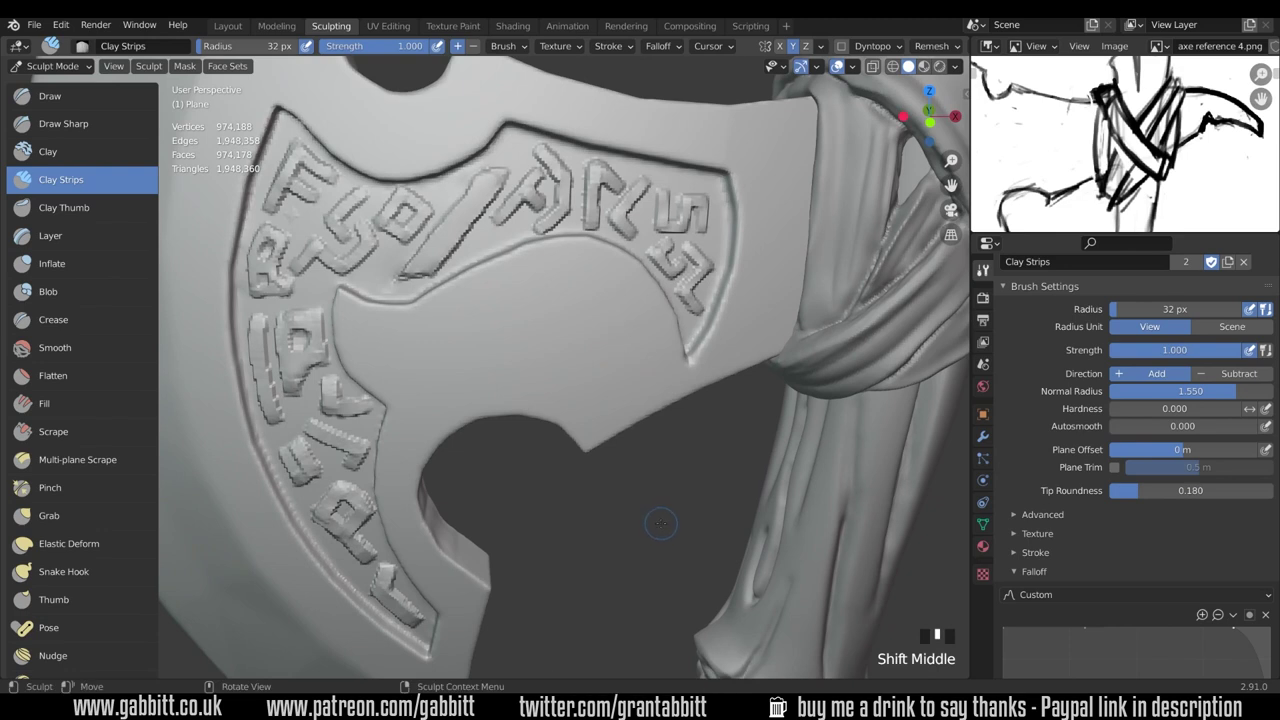
{"action": "left_click", "coordinate": [90, 126]}
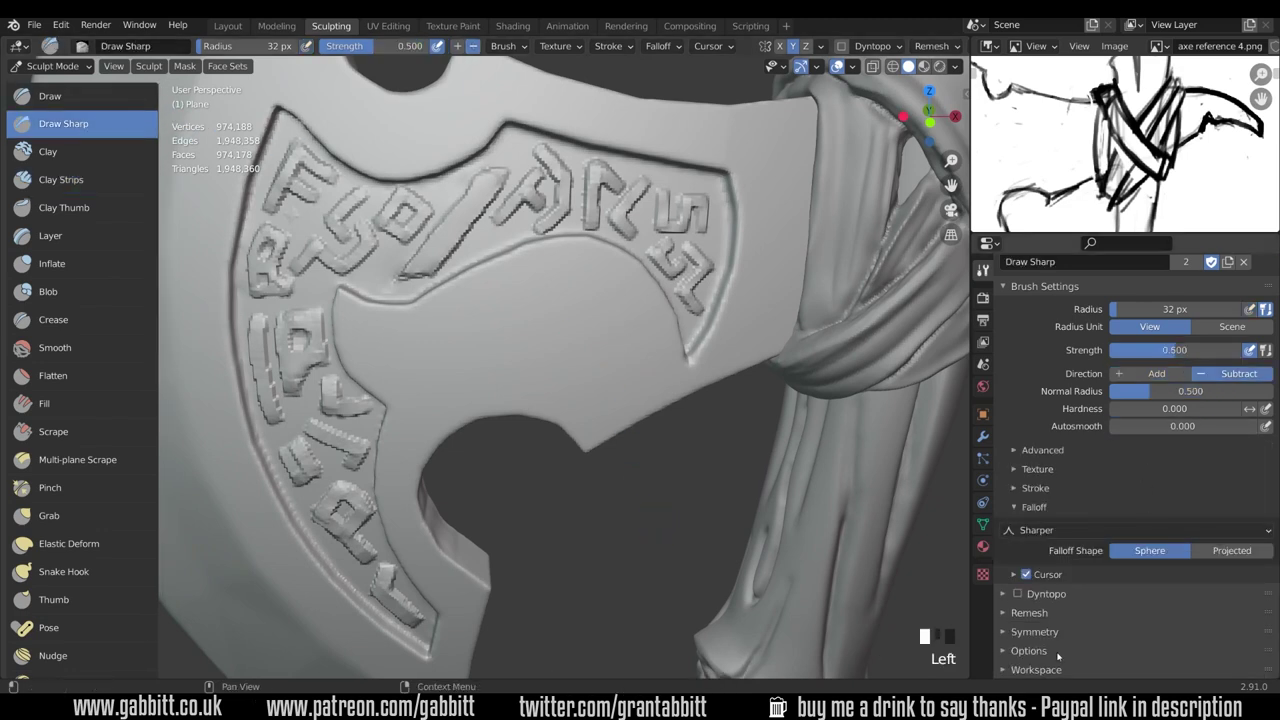
{"action": "left_click", "coordinate": [1035, 488]}
{"action": "scroll", "coordinate": [1027, 545], "scroll_direction": "down", "scroll_amount": 4}
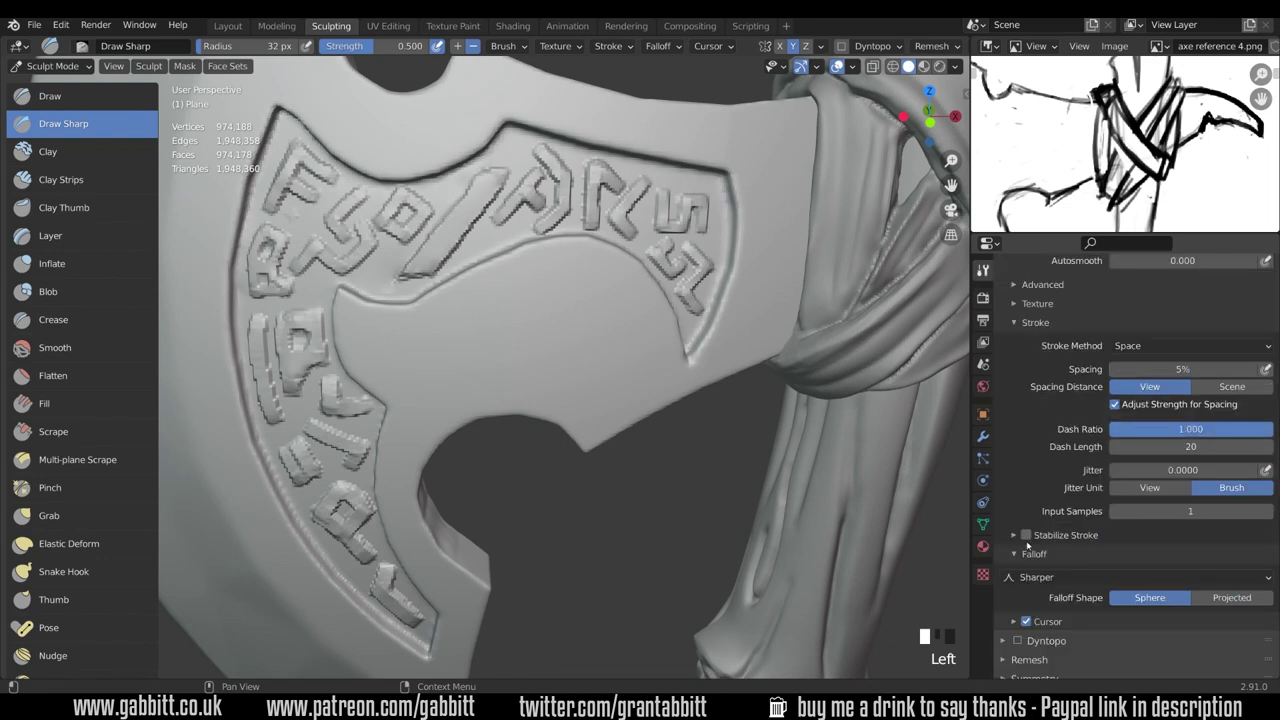
Undo the last stroke and engrave a curved groove that arcs under the runes and loops back to a short hook.
{"action": "key", "text": "ctrl+z"}
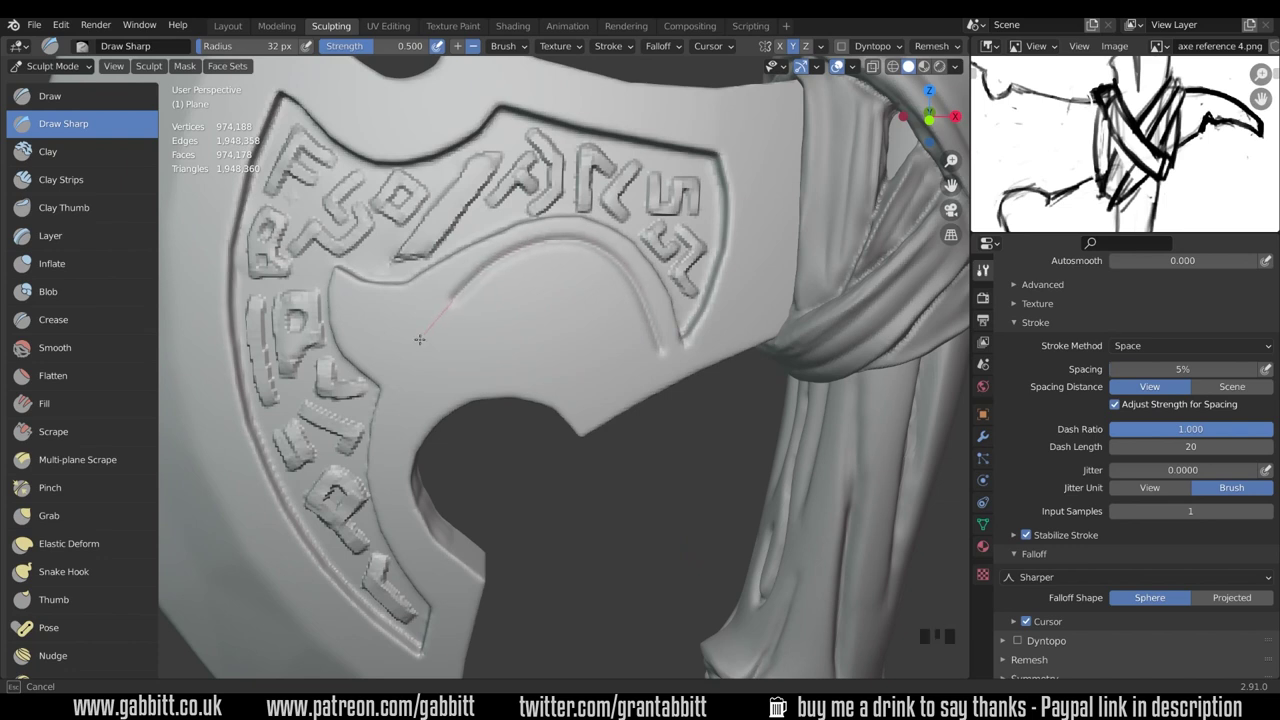
{"action": "left_click_drag", "start_coordinate": [596, 353], "coordinate": [596, 358]}
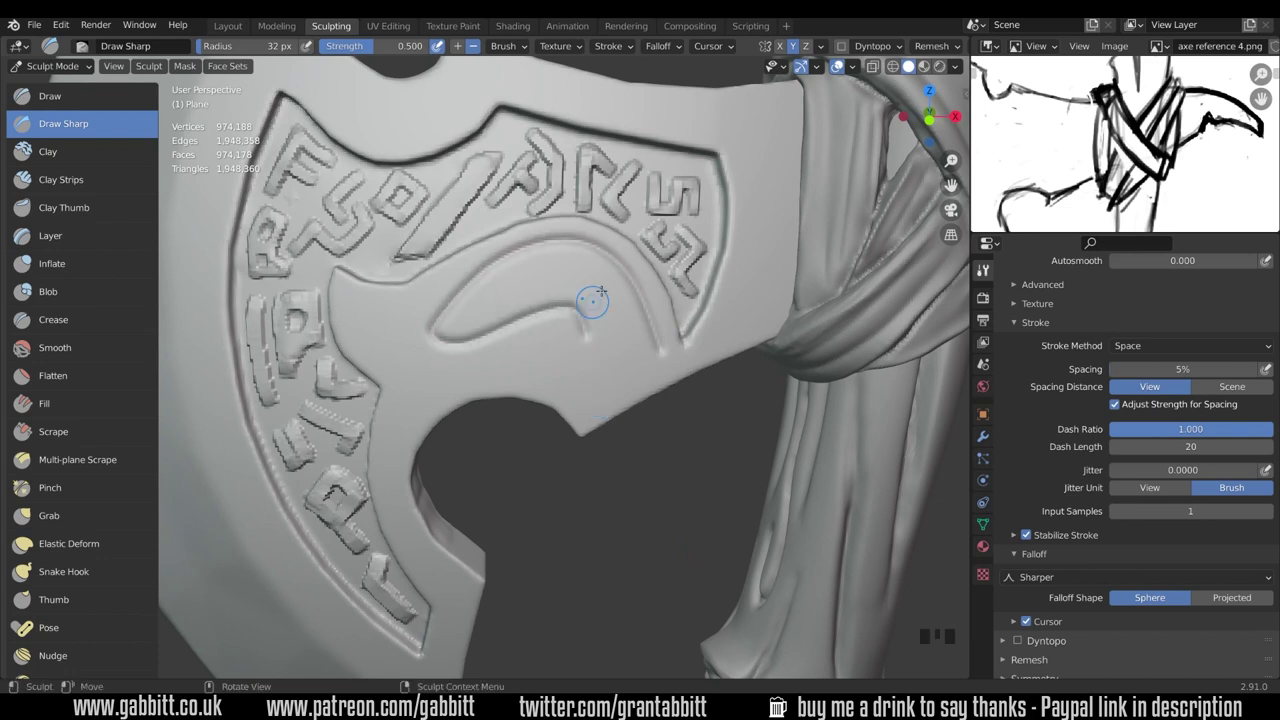
{"action": "middle_click_drag", "start_coordinate": [734, 353], "coordinate": [652, 608], "text": "ctrl"}
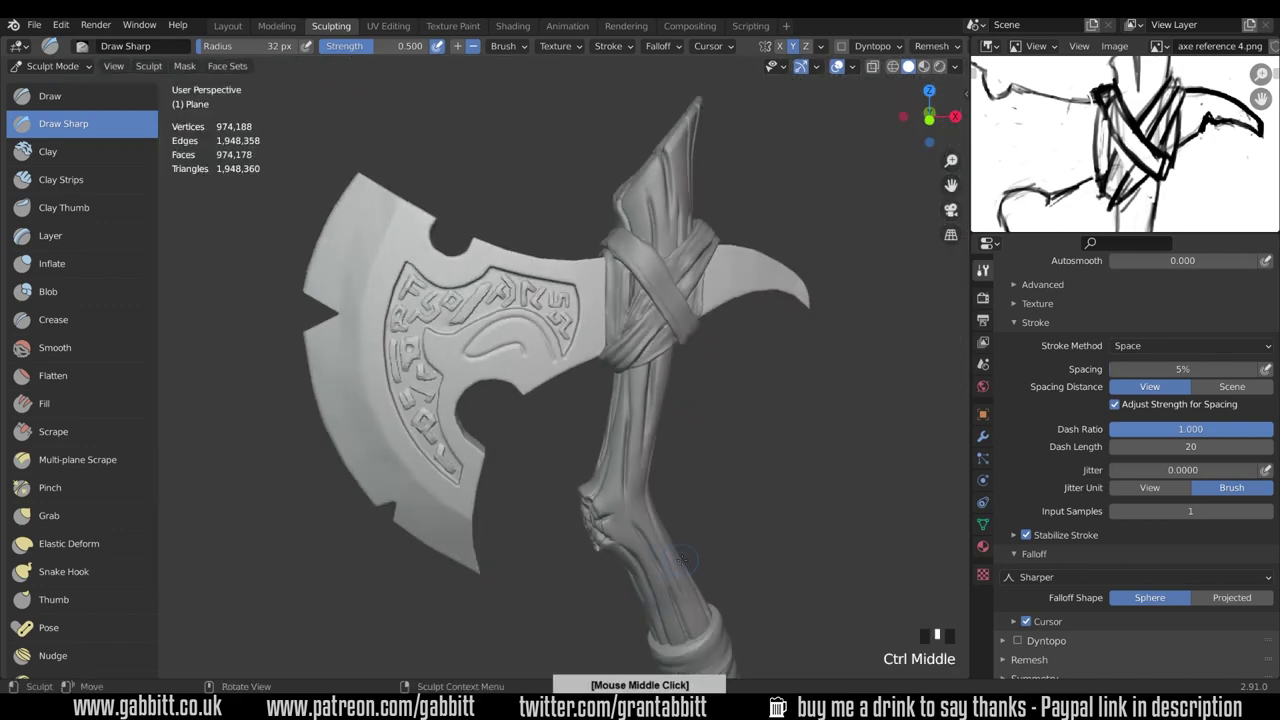
Set the Stabilize Stroke radius to 31 px and engrave a second flowing groove with curled ends below the looped one.
{"action": "middle_click_drag", "start_coordinate": [680, 560], "coordinate": [700, 380], "text": "ctrl"}
{"action": "left_click", "coordinate": [1013, 535]}
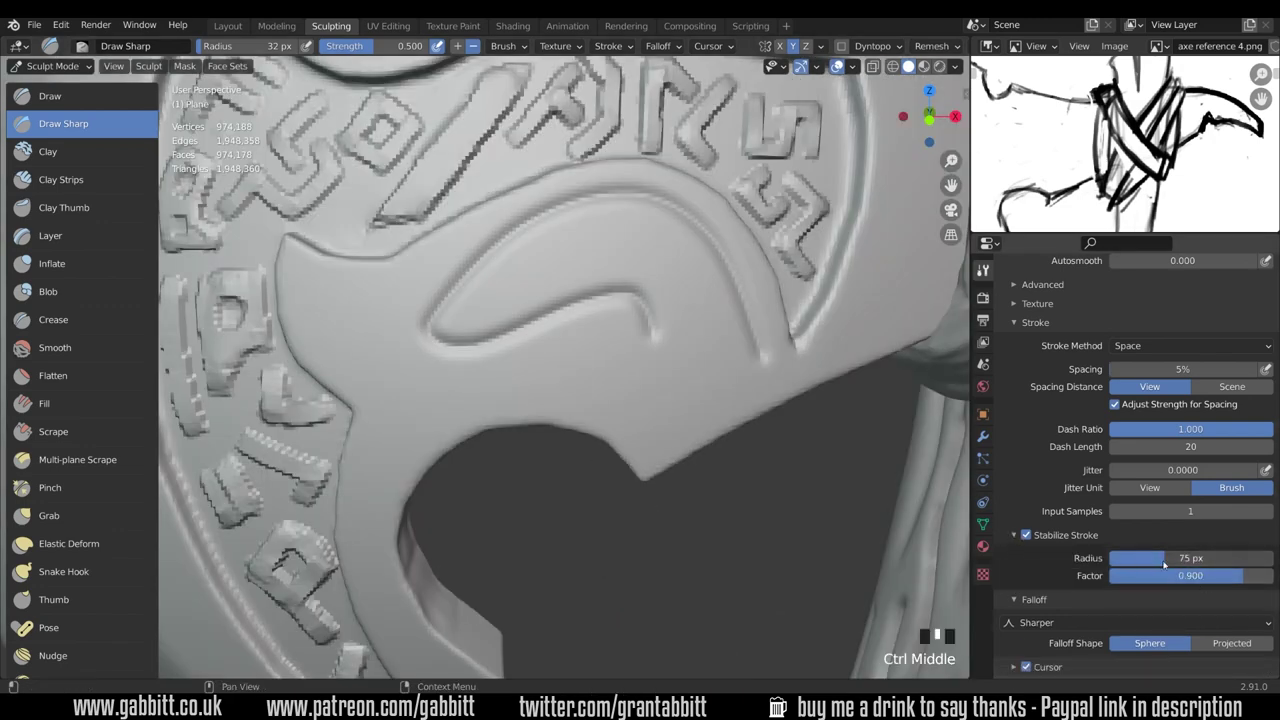
{"action": "left_click_drag", "start_coordinate": [700, 343], "coordinate": [706, 351]}
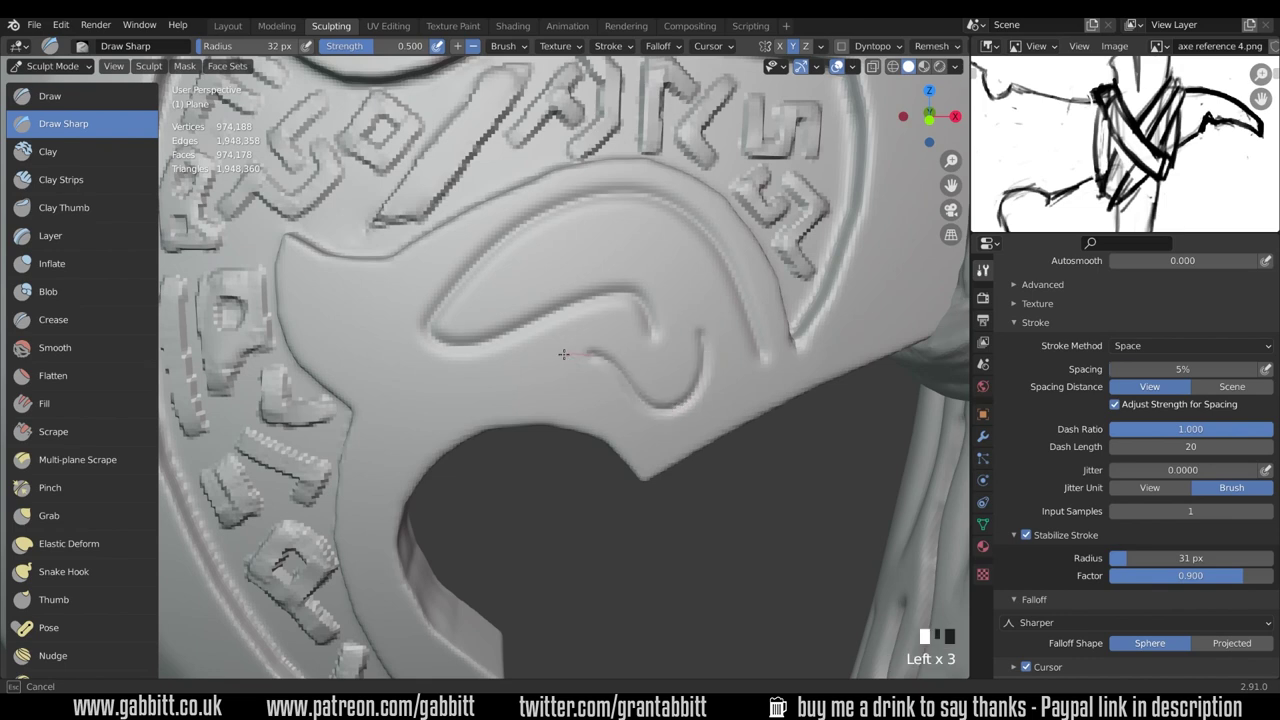
{"action": "left_click_drag", "start_coordinate": [379, 384], "coordinate": [364, 293]}
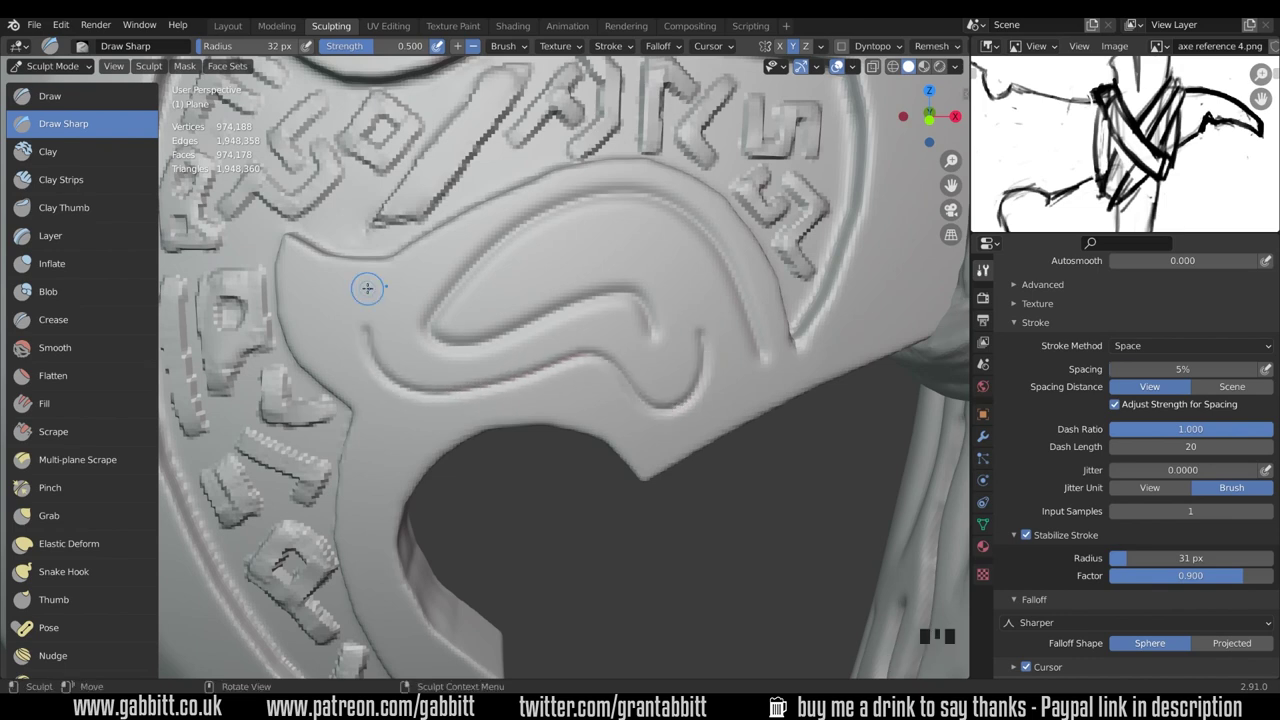
{"action": "middle_click_drag", "start_coordinate": [367, 288], "coordinate": [600, 509], "text": "ctrl"}
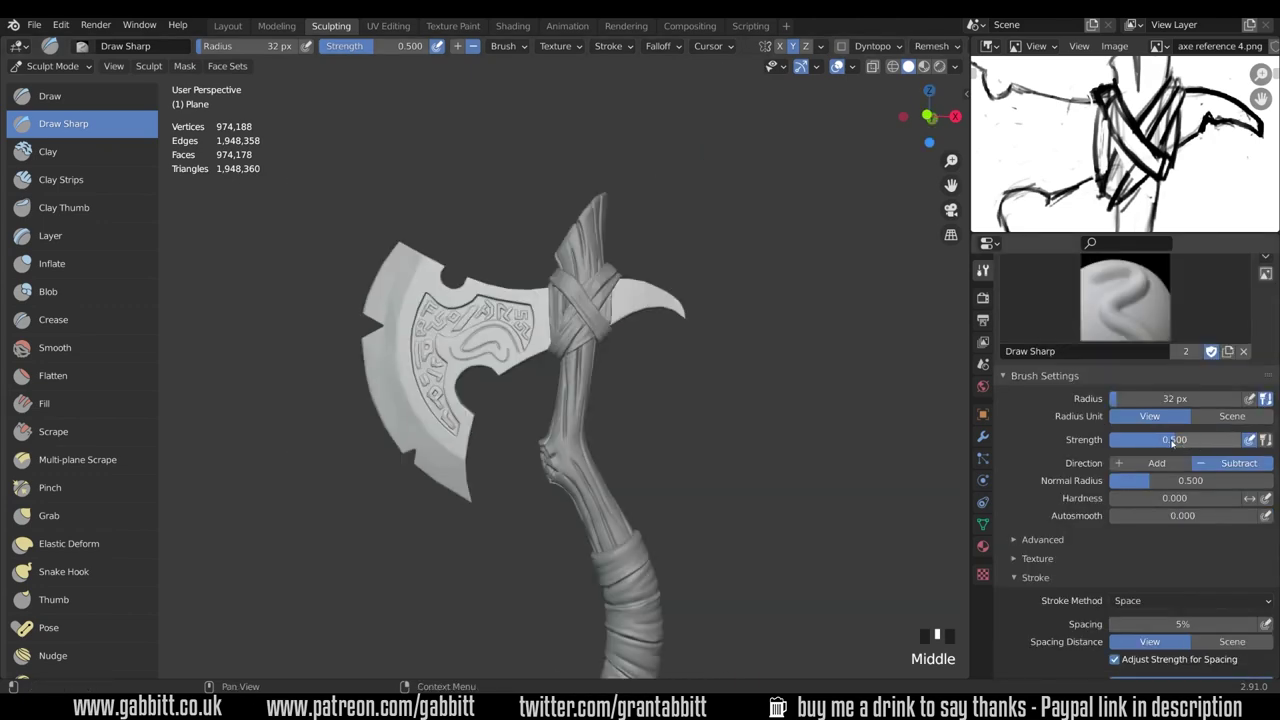
Raise the brush strength to about 0.805 and engrave a thin 22 px groove beside the outline's handle end, replacing a wider attempt.
{"action": "left_click_drag", "start_coordinate": [1173, 442], "coordinate": [1223, 444]}
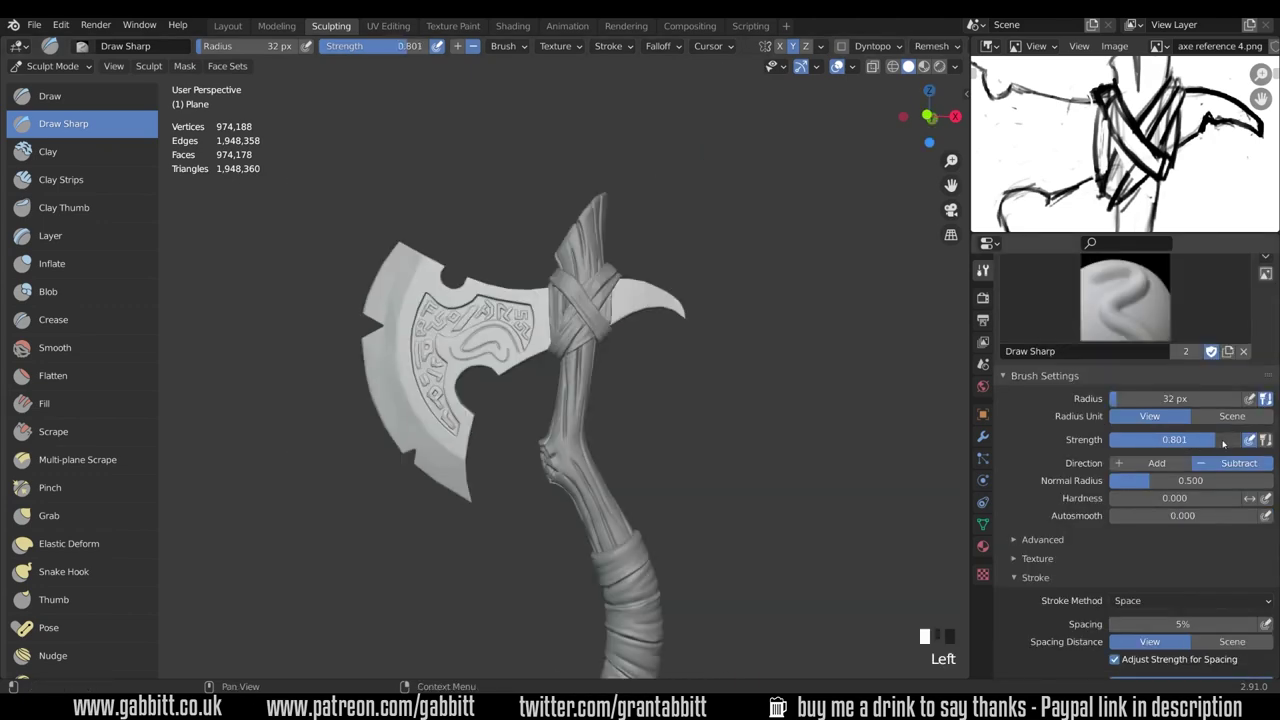
{"action": "middle_click_drag", "start_coordinate": [569, 376], "coordinate": [630, 364], "text": "ctrl"}
{"action": "middle_click_drag", "start_coordinate": [630, 364], "coordinate": [592, 340], "text": "ctrl"}
{"action": "middle_click_drag", "start_coordinate": [592, 340], "coordinate": [480, 570], "text": "shift"}
{"action": "middle_click_drag", "start_coordinate": [569, 422], "coordinate": [614, 272], "text": "ctrl"}
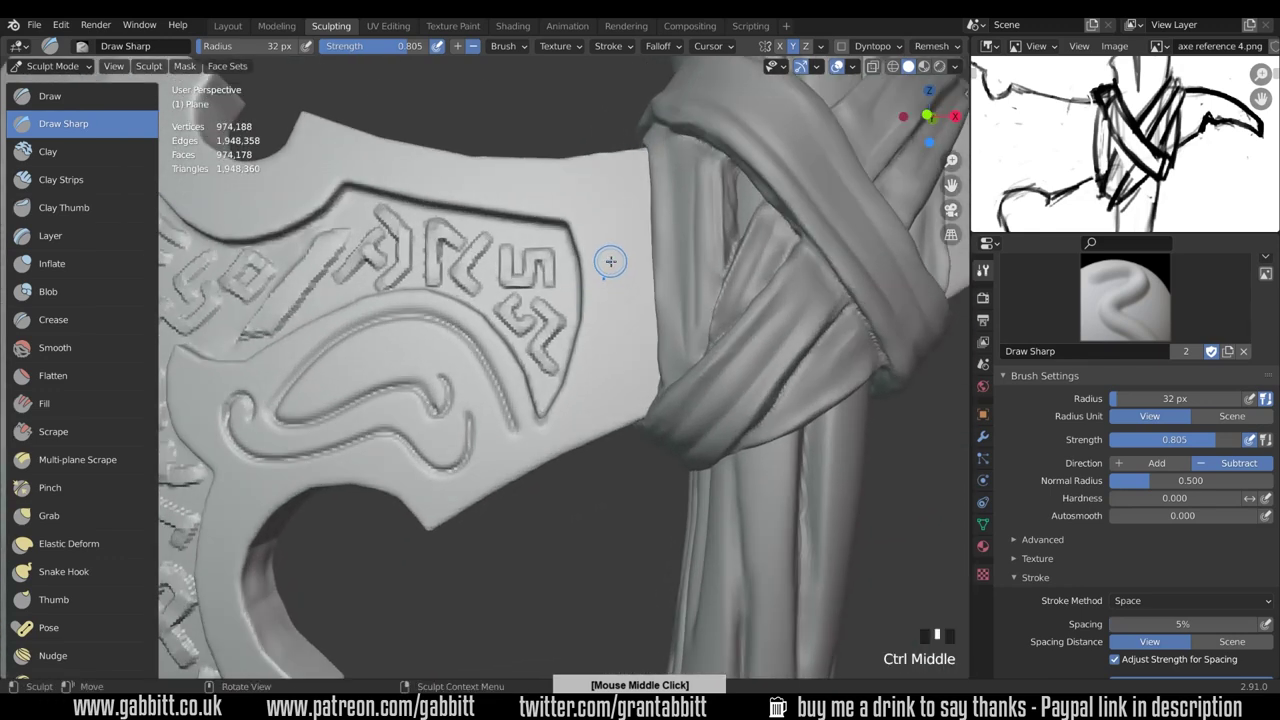
{"action": "key", "text": "KP_1"}
{"action": "left_click_drag", "start_coordinate": [582, 277], "coordinate": [588, 287]}
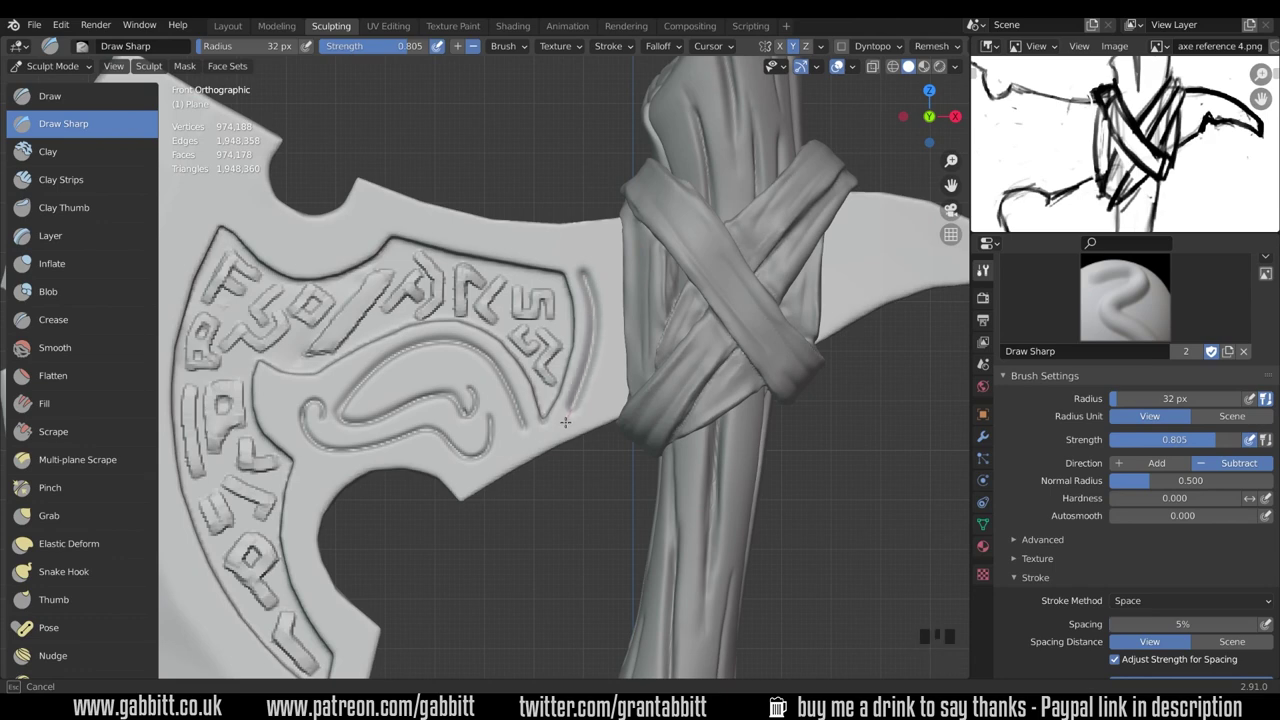
{"action": "left_click_drag", "start_coordinate": [565, 422], "coordinate": [565, 422]}
{"action": "key", "text": "ctrl+z"}
{"action": "left_click_drag", "start_coordinate": [590, 276], "coordinate": [590, 363]}
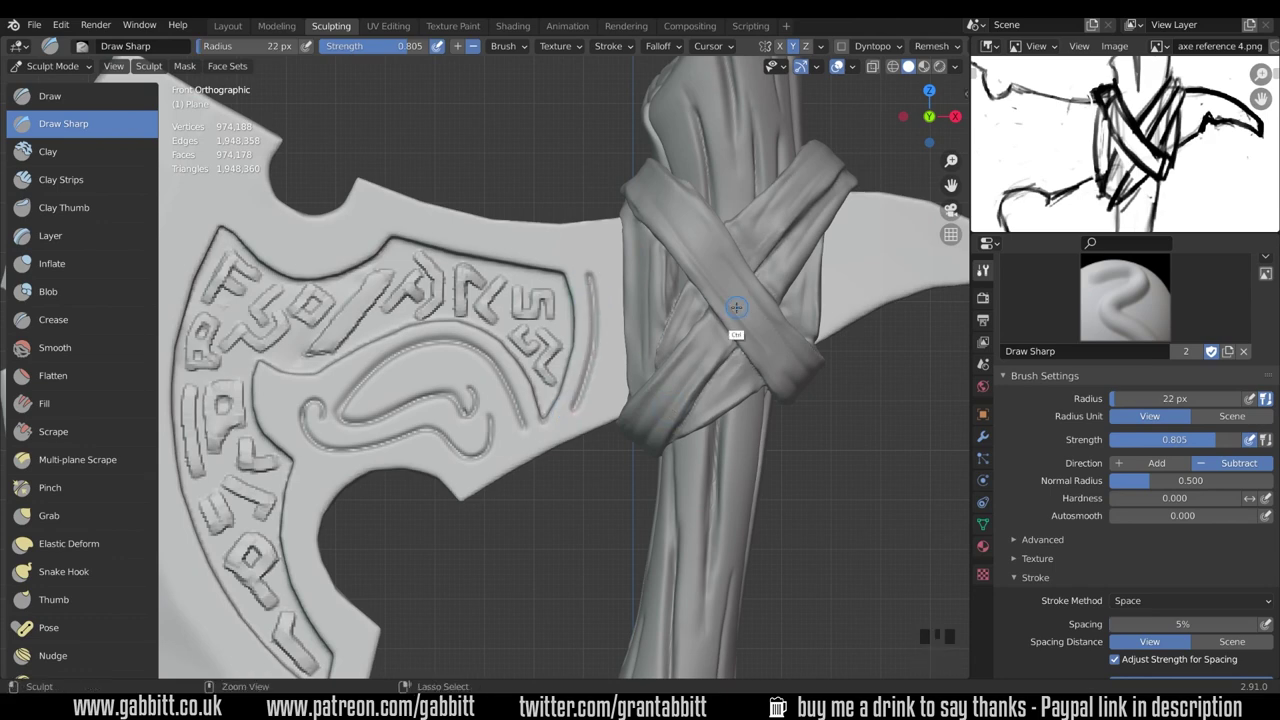
Engrave a long curved groove parallel to the outline on the side facing the cutting edge.
{"action": "middle_click_drag", "start_coordinate": [736, 308], "coordinate": [716, 430], "text": "ctrl"}
{"action": "mouse_move", "coordinate": [640, 400]}
{"action": "middle_mouse_down", "text": "shift"}
{"action": "mouse_move", "coordinate": [725, 400]}
{"action": "mouse_move", "coordinate": [690, 280]}
{"action": "middle_mouse_up", "text": "shift"}
{"action": "left_click_drag", "start_coordinate": [447, 232], "coordinate": [396, 408]}
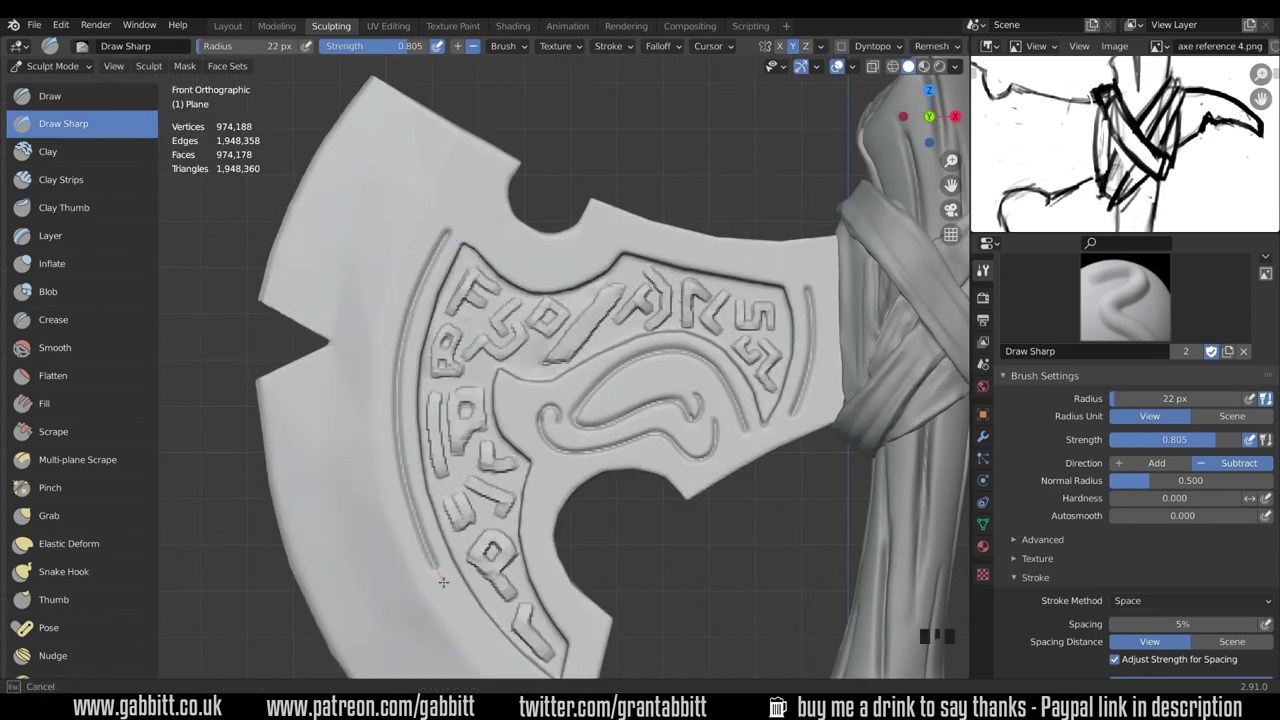
Set the brush strength to 1.000 and engrave a zigzag line that sweeps into a curl across the rear spike.
{"action": "mouse_move", "coordinate": [660, 320]}
{"action": "middle_mouse_down", "text": "ctrl"}
{"action": "mouse_move", "coordinate": [671, 450]}
{"action": "mouse_move", "coordinate": [634, 310]}
{"action": "middle_mouse_up", "text": "ctrl"}
{"action": "left_click_drag", "start_coordinate": [610, 305], "coordinate": [580, 343]}
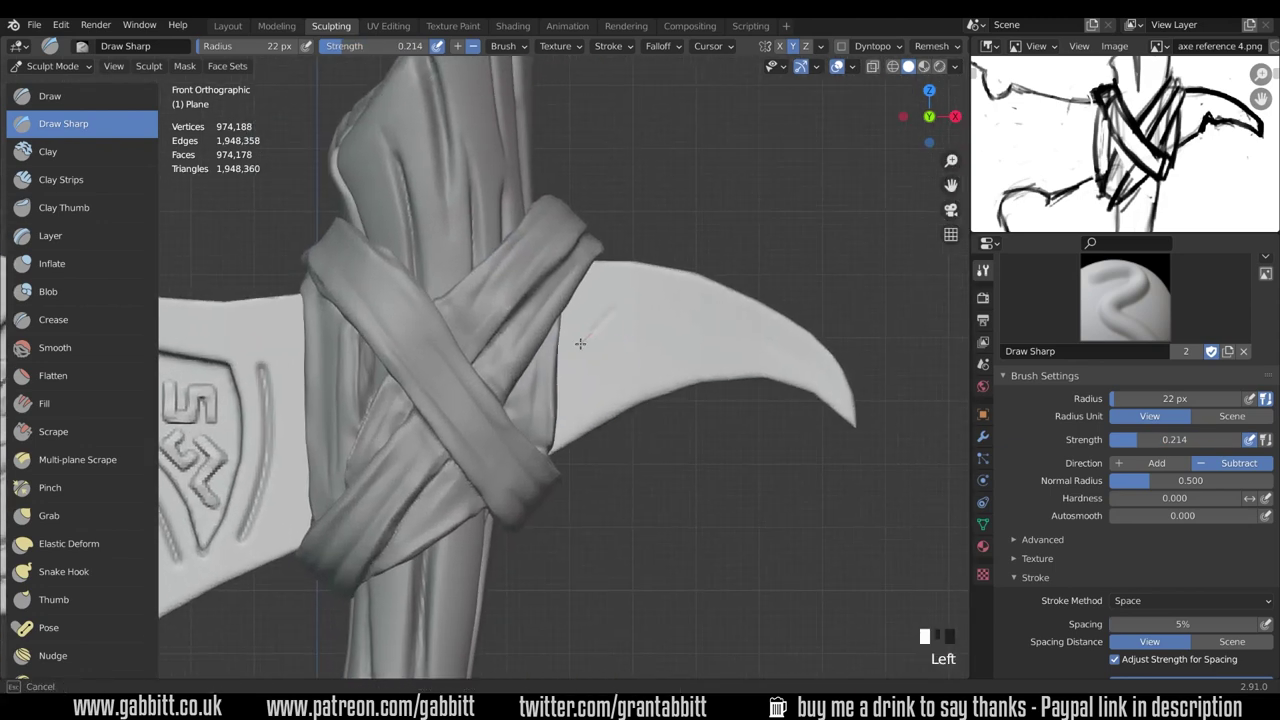
{"action": "left_click_drag", "start_coordinate": [1156, 440], "coordinate": [1262, 440]}
{"action": "left_click_drag", "start_coordinate": [596, 320], "coordinate": [626, 372]}
{"action": "left_click_drag", "start_coordinate": [765, 325], "coordinate": [714, 360]}
{"action": "middle_click_drag", "start_coordinate": [680, 330], "coordinate": [674, 446], "text": "ctrl"}
{"action": "key", "text": "ctrl+z"}
{"action": "middle_click_drag", "start_coordinate": [674, 446], "coordinate": [650, 340], "text": "ctrl"}
{"action": "middle_click_drag", "start_coordinate": [650, 350], "coordinate": [626, 338], "text": "shift"}
{"action": "mouse_move", "coordinate": [560, 349]}
{"action": "left_mouse_down"}
{"action": "mouse_move", "coordinate": [673, 338]}
{"action": "mouse_move", "coordinate": [662, 374]}
{"action": "left_mouse_up"}
Engrave short upright marks on the spike beside the wrapping and undo the small dash near its tip.
{"action": "middle_click_drag", "start_coordinate": [720, 325], "coordinate": [620, 412], "text": "ctrl"}
{"action": "mouse_move", "coordinate": [612, 410]}
{"action": "middle_mouse_down", "text": "shift"}
{"action": "mouse_move", "coordinate": [589, 406]}
{"action": "mouse_move", "coordinate": [560, 436]}
{"action": "middle_mouse_up", "text": "shift"}
{"action": "middle_click_drag", "start_coordinate": [560, 436], "coordinate": [590, 345], "text": "ctrl"}
{"action": "left_click_drag", "start_coordinate": [627, 334], "coordinate": [618, 403]}
{"action": "left_click", "coordinate": [824, 339]}
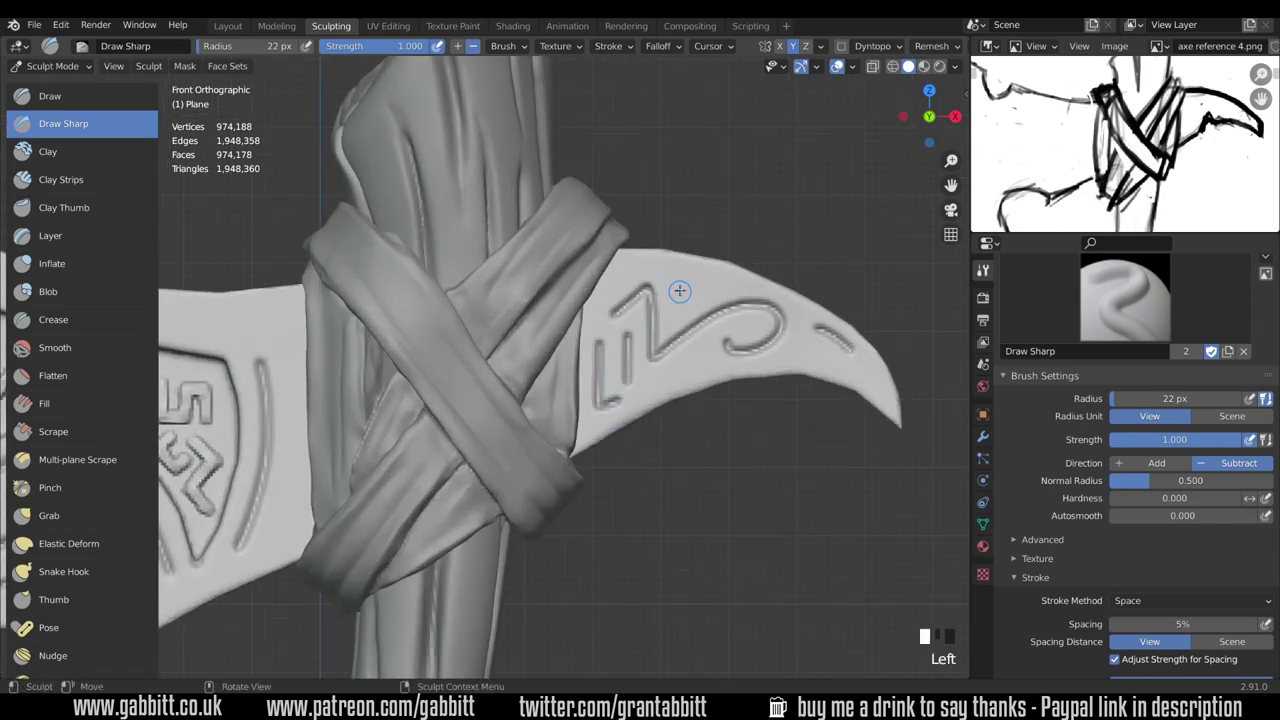
{"action": "mouse_move", "coordinate": [680, 291]}
{"action": "middle_mouse_down", "text": "ctrl"}
{"action": "mouse_move", "coordinate": [703, 515]}
{"action": "mouse_move", "coordinate": [763, 434]}
{"action": "mouse_move", "coordinate": [715, 525]}
{"action": "middle_mouse_up", "text": "ctrl"}
{"action": "key", "text": "ctrl+z"}
Engrave a tick-shaped groove on the spike above the curled line.
{"action": "middle_click_drag", "start_coordinate": [715, 525], "coordinate": [680, 215], "text": "ctrl"}
{"action": "middle_click_drag", "start_coordinate": [680, 215], "coordinate": [640, 335], "text": "shift"}
{"action": "left_click_drag", "start_coordinate": [574, 330], "coordinate": [615, 340]}
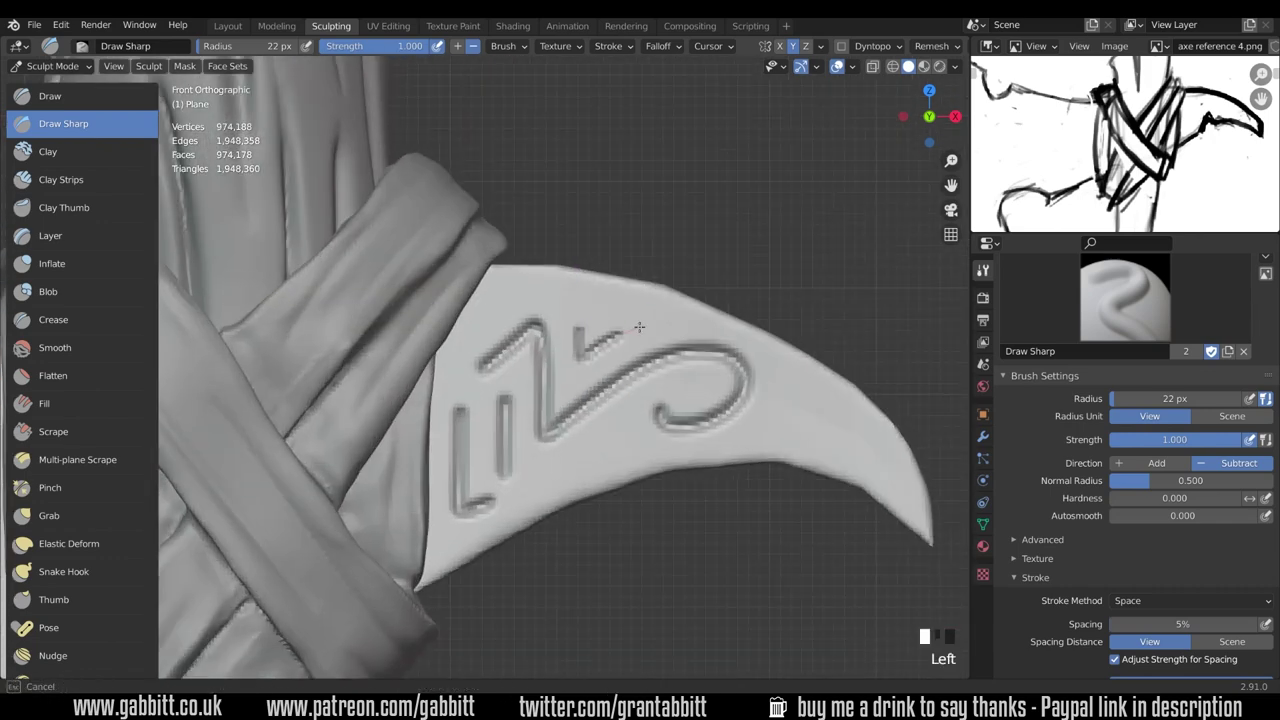
{"action": "middle_click_drag", "start_coordinate": [620, 434], "coordinate": [758, 530], "text": "ctrl"}
{"action": "middle_click_drag", "start_coordinate": [758, 530], "coordinate": [772, 381], "text": "shift"}
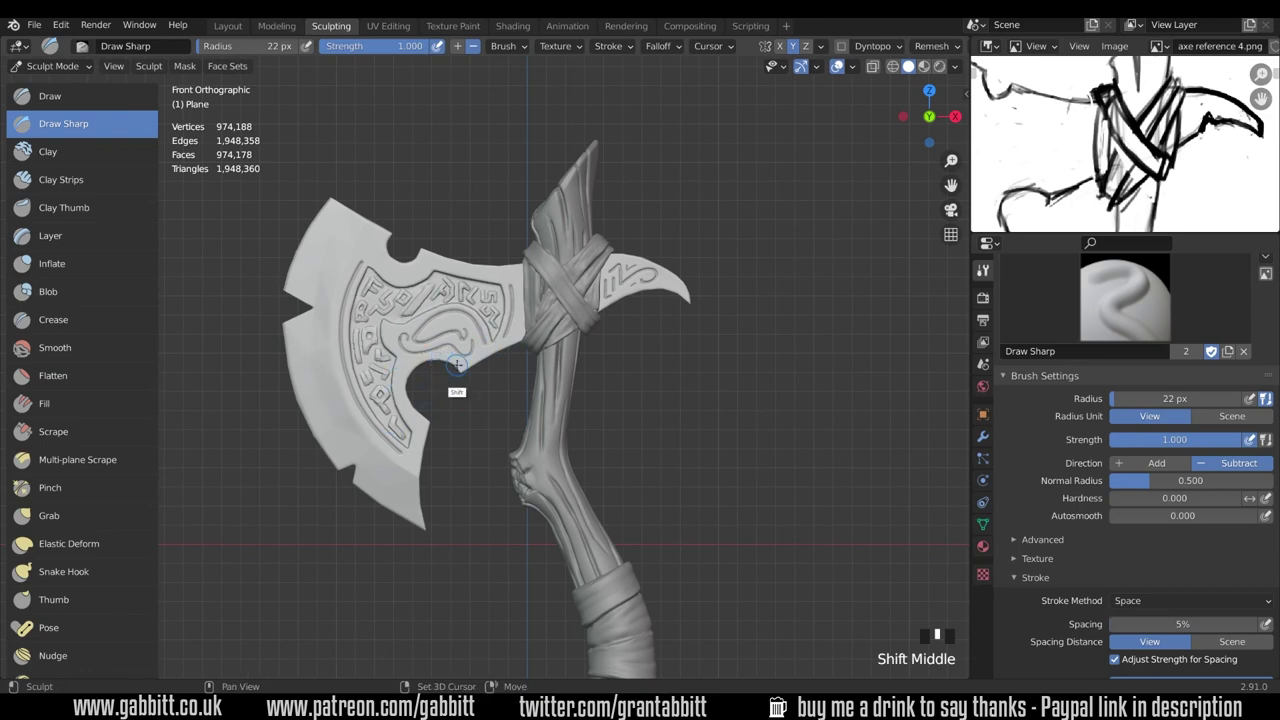
Turn off Stabilize Stroke and refine the outer edge of the lower looped rune with raising and smoothing strokes.
{"action": "middle_click_drag", "start_coordinate": [456, 365], "coordinate": [405, 347], "text": "ctrl"}
{"action": "key", "text": "ctrl+z"}
{"action": "scroll", "coordinate": [1031, 517], "scroll_direction": "down", "scroll_amount": 6}
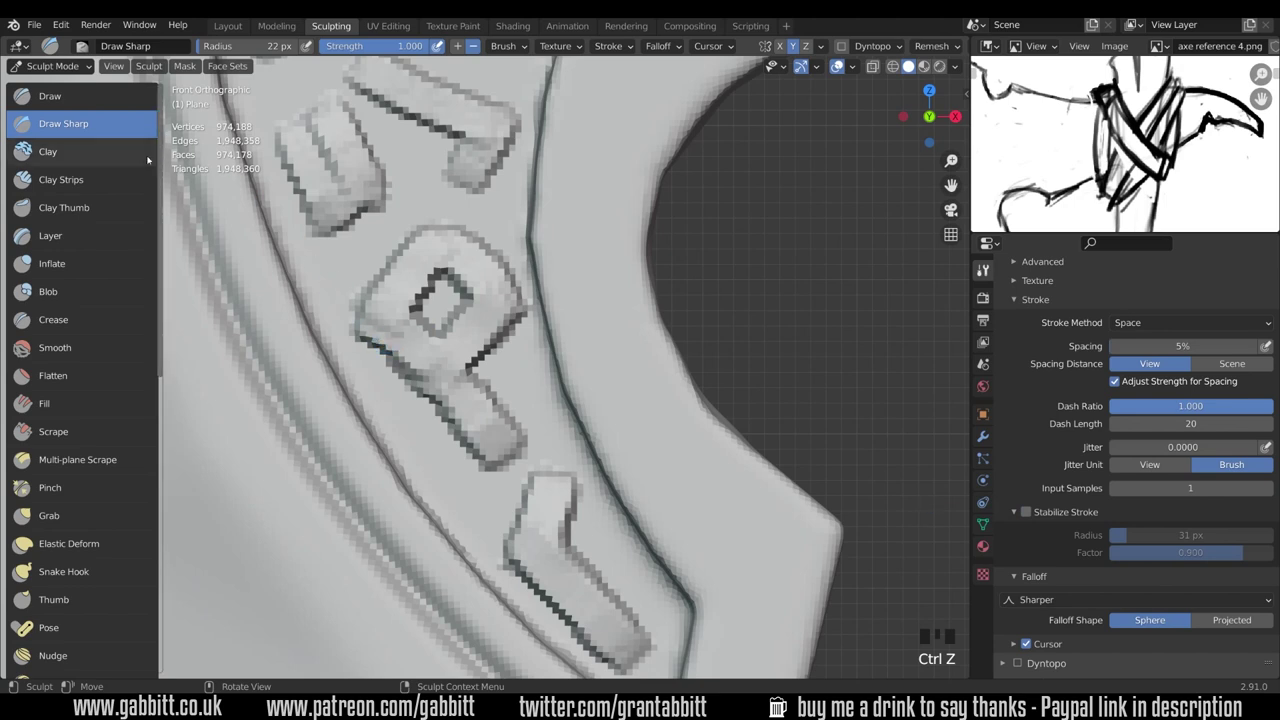
{"action": "mouse_move", "coordinate": [350, 323]}
{"action": "left_mouse_down", "text": "ctrl"}
{"action": "mouse_move", "coordinate": [376, 354]}
{"action": "mouse_move", "coordinate": [354, 323]}
{"action": "mouse_move", "coordinate": [356, 346]}
{"action": "left_mouse_up", "text": "ctrl"}
{"action": "left_click_drag", "start_coordinate": [353, 318], "coordinate": [356, 348], "text": "shift"}
{"action": "left_click_drag", "start_coordinate": [353, 316], "coordinate": [358, 350], "text": "shift"}
{"action": "left_click_drag", "start_coordinate": [358, 350], "coordinate": [383, 373], "text": "shift"}
{"action": "left_click", "coordinate": [380, 360], "text": "ctrl"}
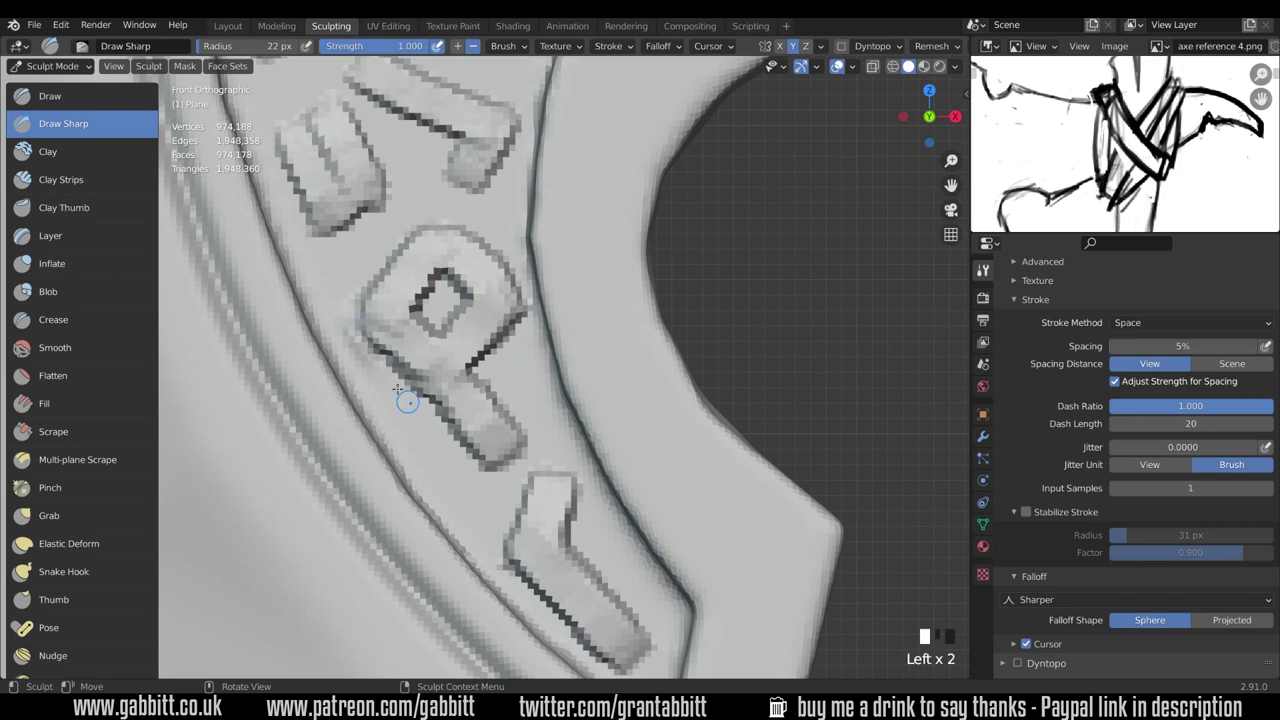
Smooth the blade surface between the lower looped rune and the engraved outline.
{"action": "left_click", "coordinate": [345, 315], "text": "shift"}
{"action": "left_click", "coordinate": [337, 302], "text": "shift"}
{"action": "left_click", "coordinate": [330, 290], "text": "shift"}
{"action": "left_click", "coordinate": [376, 365], "text": "shift"}
{"action": "left_click", "coordinate": [396, 400], "text": "shift"}
{"action": "left_click", "coordinate": [338, 302], "text": "shift"}
{"action": "left_click", "coordinate": [350, 335], "text": "shift"}
{"action": "left_click", "coordinate": [368, 362], "text": "shift"}
Build up the lower looped rune's diagonal stem and the body around its square hole.
{"action": "left_click", "coordinate": [428, 415], "text": "ctrl"}
{"action": "left_click", "coordinate": [438, 429], "text": "ctrl"}
{"action": "left_click", "coordinate": [487, 412], "text": "ctrl"}
{"action": "left_click", "coordinate": [500, 432], "text": "ctrl"}
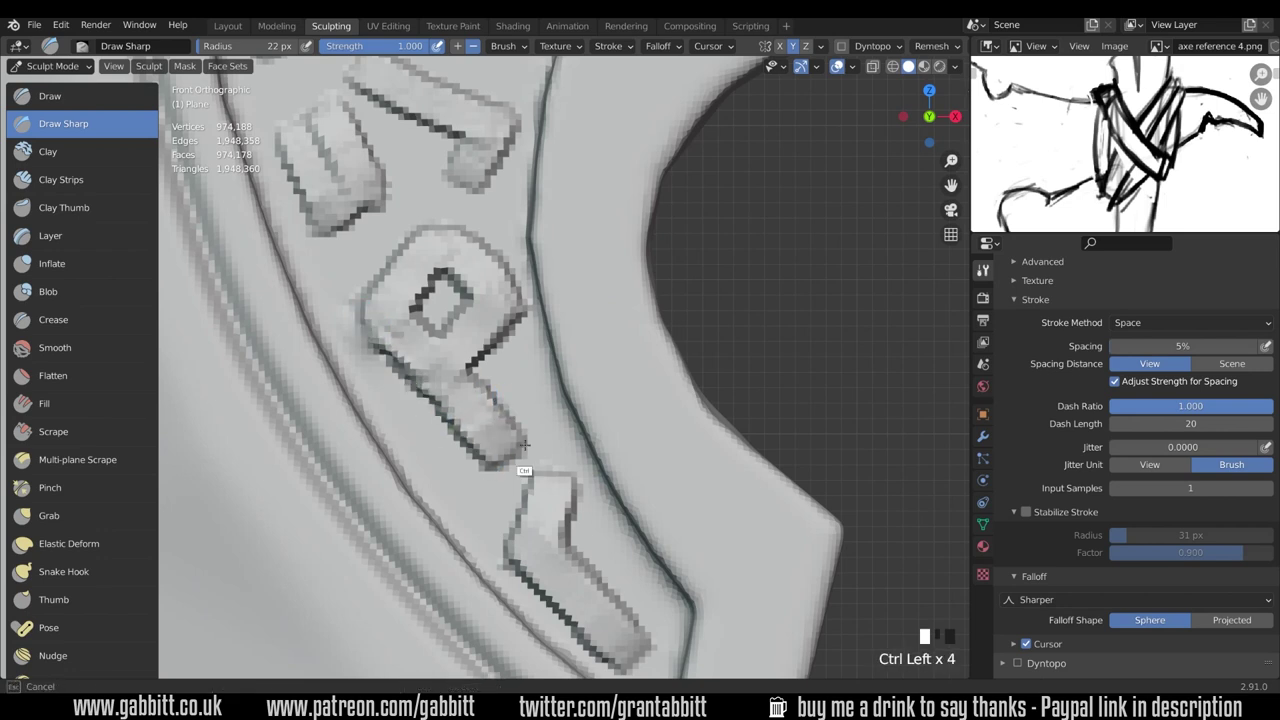
{"action": "left_click", "coordinate": [524, 466], "text": "ctrl"}
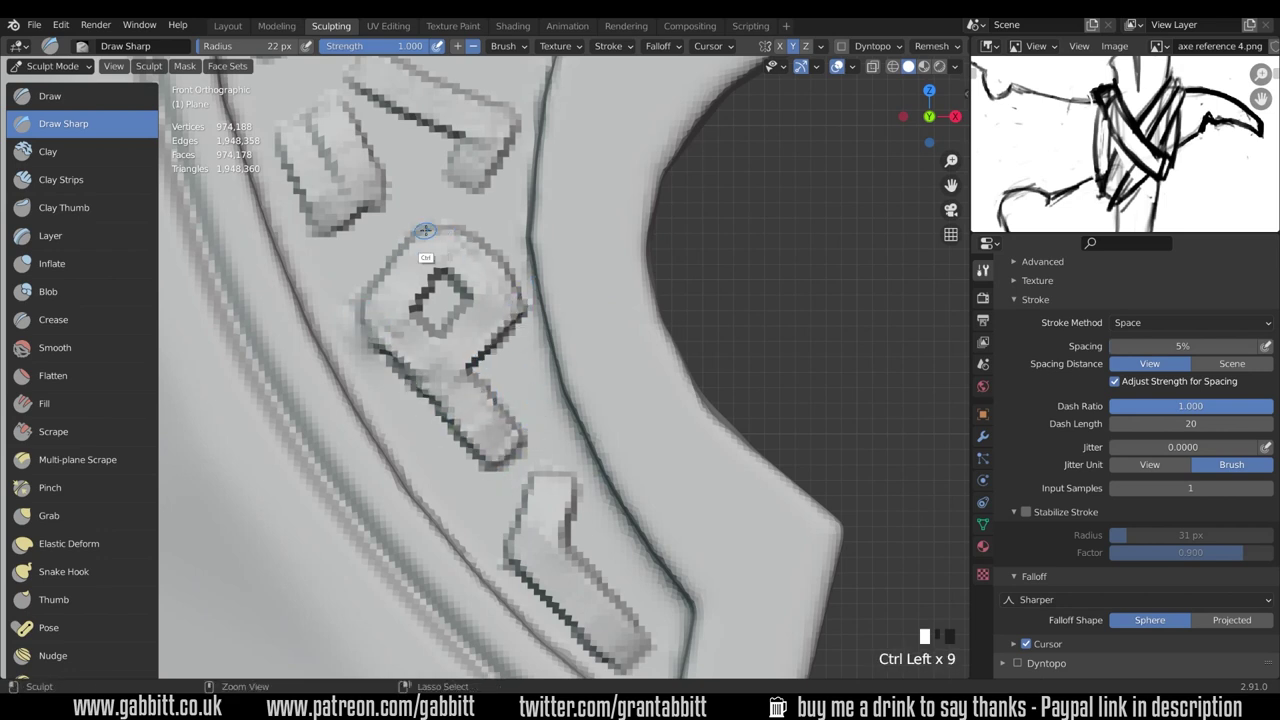
{"action": "left_click", "coordinate": [382, 286], "text": "ctrl"}
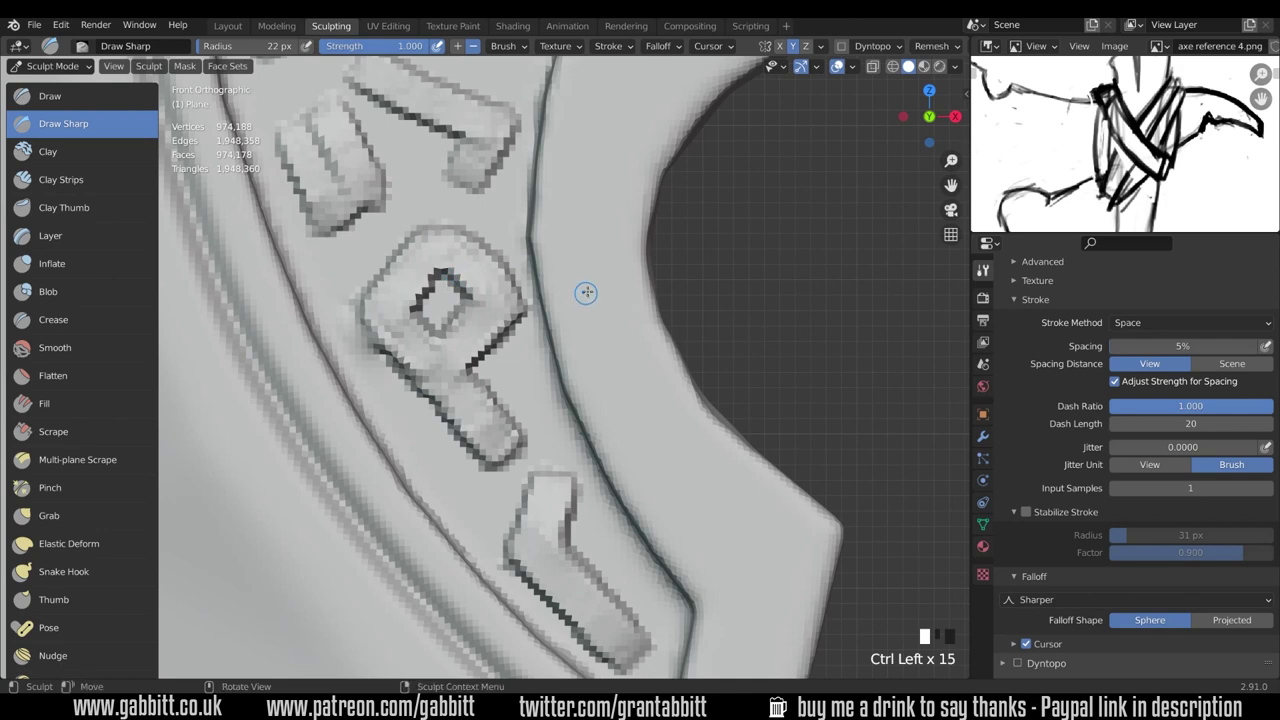
{"action": "left_click", "coordinate": [392, 318], "text": "shift"}
{"action": "left_click", "coordinate": [443, 371], "text": "ctrl"}
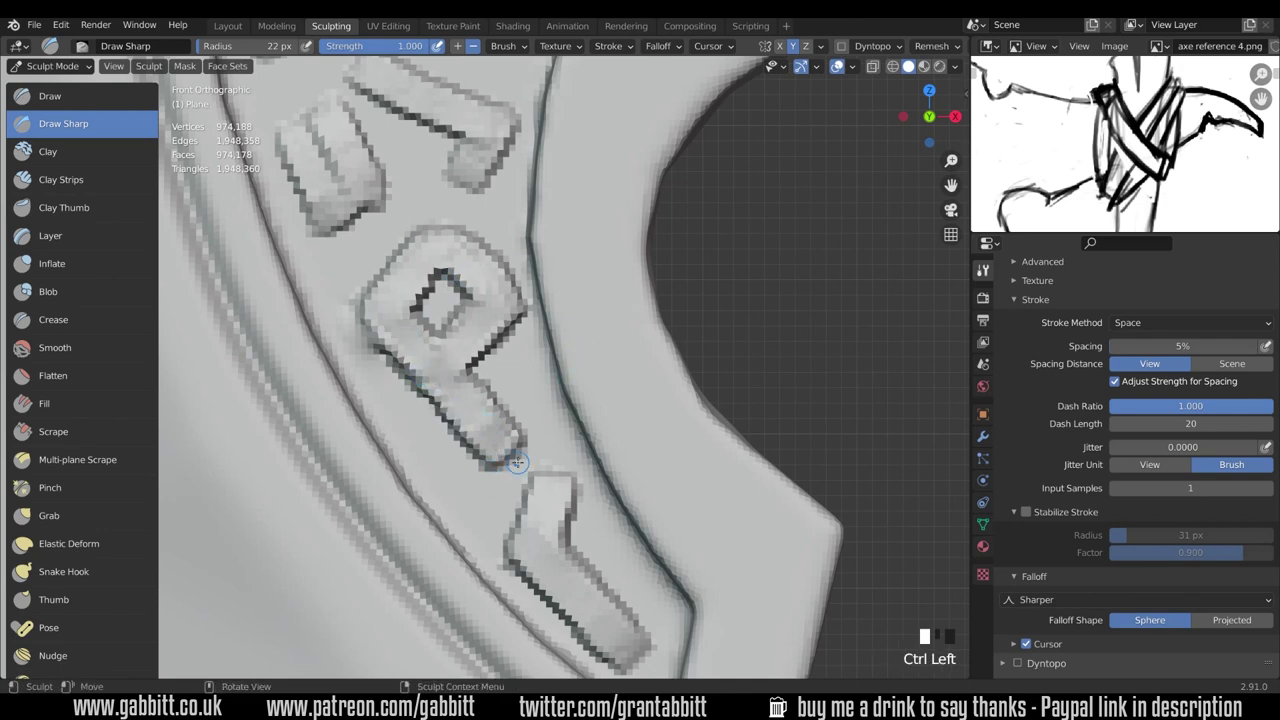
Build up the angled rune nearest the outline's lower tip and smooth its upper arm.
{"action": "left_click", "coordinate": [529, 563], "text": "ctrl"}
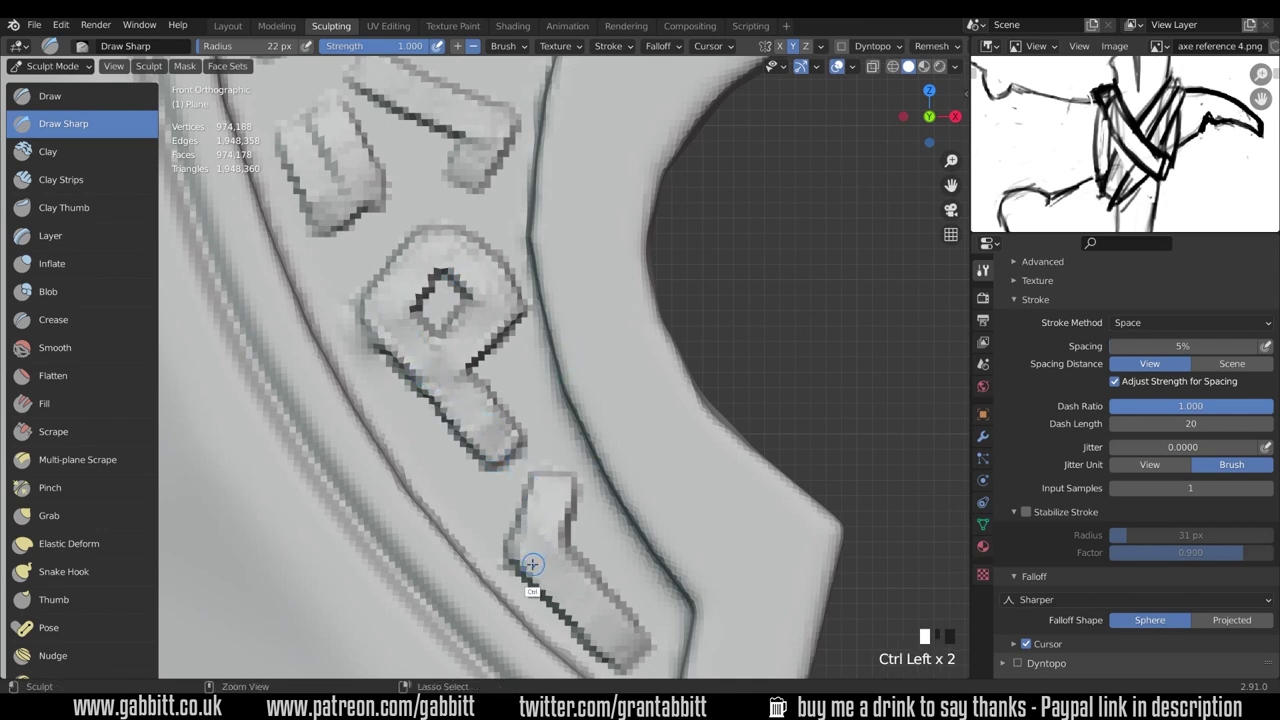
{"action": "left_click", "coordinate": [595, 610], "text": "ctrl"}
{"action": "left_click", "coordinate": [614, 628], "text": "ctrl"}
{"action": "left_click", "coordinate": [563, 470], "text": "ctrl"}
{"action": "left_click", "coordinate": [604, 446], "text": "ctrl"}
{"action": "middle_click_drag", "start_coordinate": [604, 446], "coordinate": [603, 271], "text": "shift"}
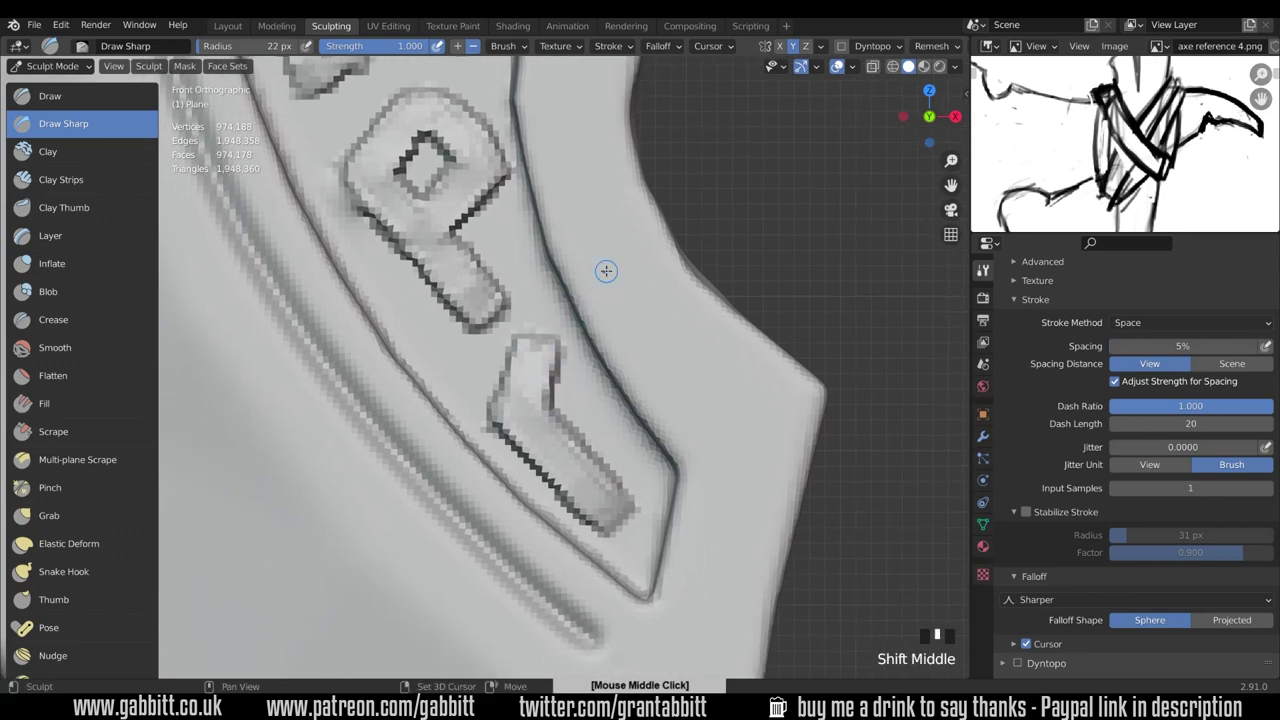
{"action": "left_click", "coordinate": [609, 514], "text": "ctrl"}
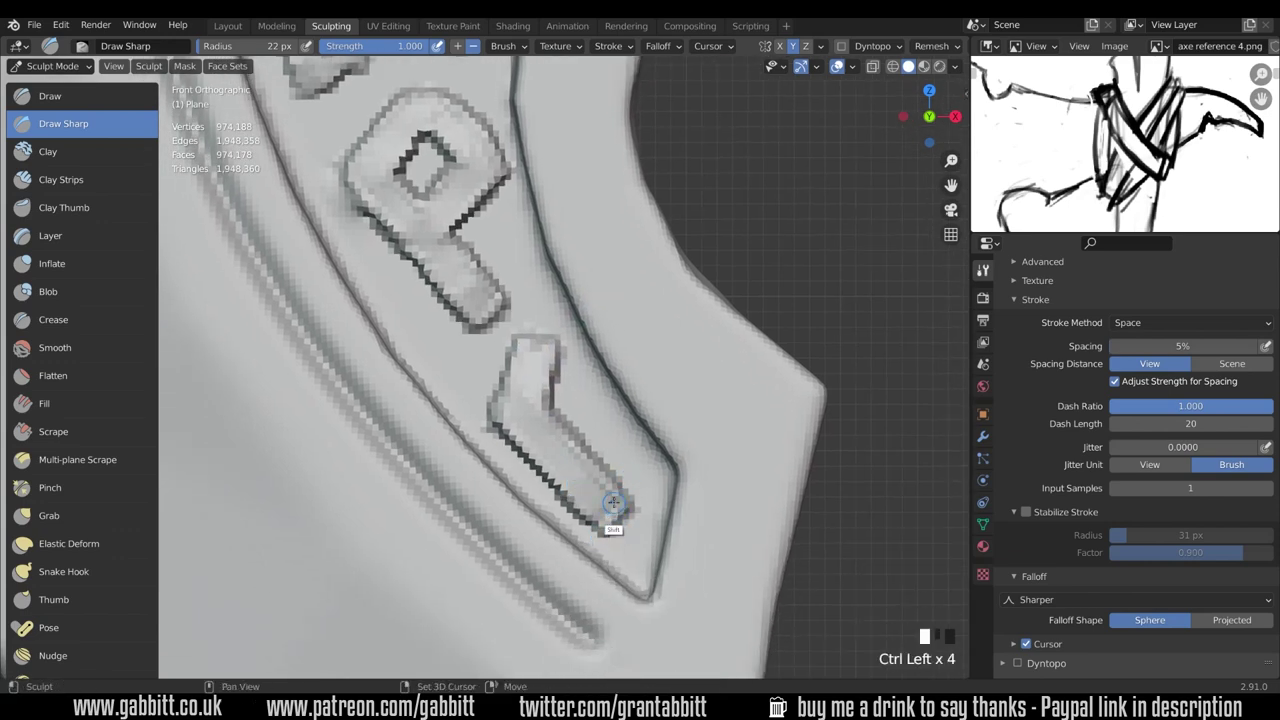
{"action": "left_click", "coordinate": [525, 402], "text": "shift"}
{"action": "left_click", "coordinate": [534, 375], "text": "shift"}
Enlarge the brush to 49 px and fill the grooved rune above the looped one into a smooth solid block.
{"action": "middle_click_drag", "start_coordinate": [473, 62], "coordinate": [566, 297], "text": "shift"}
{"action": "middle_click_drag", "start_coordinate": [459, 241], "coordinate": [482, 321], "text": "shift"}
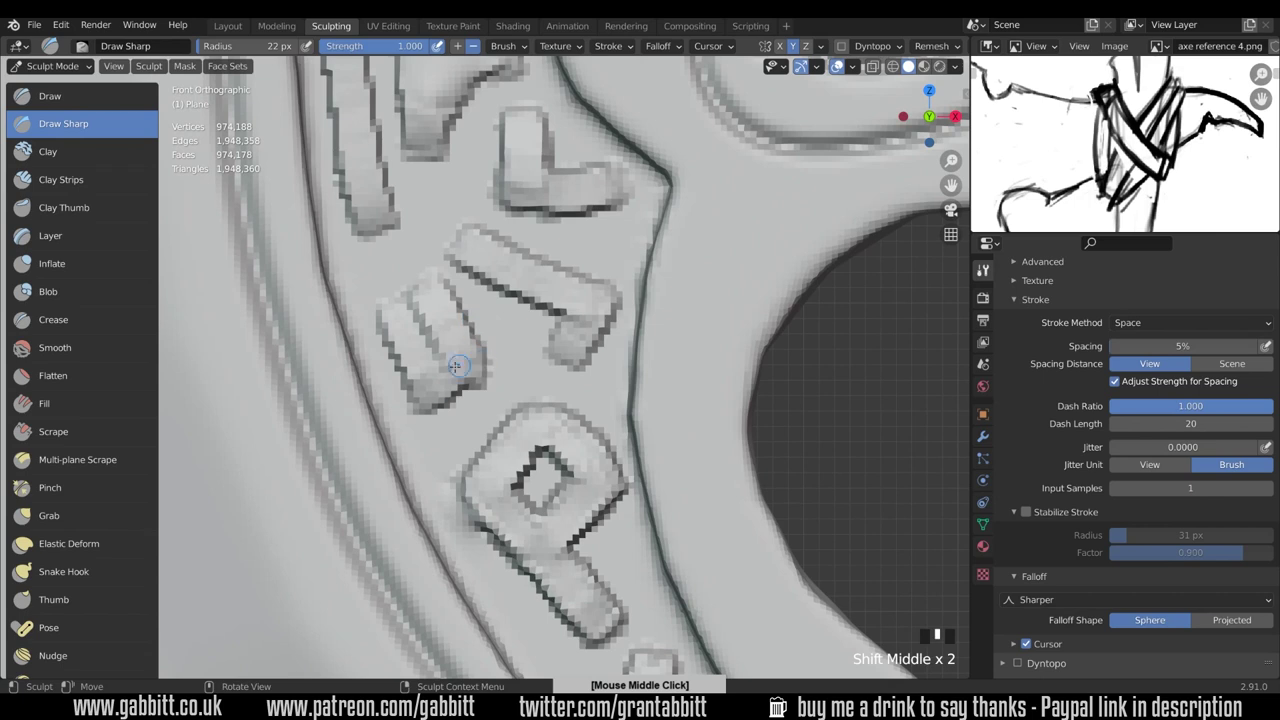
{"action": "key", "text": "f"}
{"action": "mouse_move", "coordinate": [413, 376]}
{"action": "left_mouse_down", "text": "ctrl"}
{"action": "mouse_move", "coordinate": [432, 402]}
{"action": "mouse_move", "coordinate": [456, 393]}
{"action": "left_mouse_up", "text": "ctrl"}
{"action": "left_click_drag", "start_coordinate": [456, 393], "coordinate": [484, 374], "text": "ctrl"}
{"action": "left_click_drag", "start_coordinate": [470, 384], "coordinate": [490, 350], "text": "ctrl"}
{"action": "left_click_drag", "start_coordinate": [438, 302], "coordinate": [462, 364], "text": "ctrl"}
{"action": "mouse_move", "coordinate": [390, 330]}
{"action": "left_mouse_down", "text": "ctrl"}
{"action": "mouse_move", "coordinate": [413, 375]}
{"action": "mouse_move", "coordinate": [408, 336]}
{"action": "mouse_move", "coordinate": [446, 366]}
{"action": "left_mouse_up", "text": "ctrl"}
{"action": "left_click_drag", "start_coordinate": [446, 366], "coordinate": [434, 322], "text": "shift"}
{"action": "left_click_drag", "start_coordinate": [434, 322], "coordinate": [443, 371], "text": "shift"}
{"action": "mouse_move", "coordinate": [438, 284]}
{"action": "left_mouse_down", "text": "ctrl"}
{"action": "mouse_move", "coordinate": [394, 328]}
{"action": "mouse_move", "coordinate": [472, 374]}
{"action": "left_mouse_up", "text": "ctrl"}
{"action": "mouse_move", "coordinate": [436, 344]}
{"action": "left_mouse_down", "text": "shift"}
{"action": "mouse_move", "coordinate": [420, 312]}
{"action": "mouse_move", "coordinate": [450, 350]}
{"action": "left_mouse_up", "text": "shift"}
{"action": "mouse_move", "coordinate": [450, 350]}
{"action": "left_mouse_down", "text": "shift"}
{"action": "mouse_move", "coordinate": [420, 360]}
{"action": "mouse_move", "coordinate": [428, 372]}
{"action": "left_mouse_up", "text": "shift"}
Build up the slanted hook-shaped rune beside the solid block and touch up the block's edges.
{"action": "middle_click_drag", "start_coordinate": [547, 275], "coordinate": [523, 325], "text": "shift"}
{"action": "left_click_drag", "start_coordinate": [431, 308], "coordinate": [444, 278], "text": "ctrl"}
{"action": "left_click_drag", "start_coordinate": [548, 370], "coordinate": [532, 402], "text": "ctrl"}
{"action": "left_click_drag", "start_coordinate": [534, 405], "coordinate": [568, 404], "text": "ctrl"}
{"action": "left_click_drag", "start_coordinate": [585, 344], "coordinate": [590, 334], "text": "ctrl"}
{"action": "mouse_move", "coordinate": [454, 282]}
{"action": "left_mouse_down", "text": "ctrl"}
{"action": "mouse_move", "coordinate": [571, 349]}
{"action": "mouse_move", "coordinate": [552, 372]}
{"action": "left_mouse_up", "text": "ctrl"}
{"action": "mouse_move", "coordinate": [510, 345]}
{"action": "left_mouse_down", "text": "ctrl"}
{"action": "mouse_move", "coordinate": [555, 366]}
{"action": "mouse_move", "coordinate": [534, 402]}
{"action": "left_mouse_up", "text": "ctrl"}
Build up the L-shaped rune's arms and smooth the surface around them.
{"action": "middle_click_drag", "start_coordinate": [622, 289], "coordinate": [623, 351], "text": "shift"}
{"action": "mouse_move", "coordinate": [598, 278]}
{"action": "left_mouse_down", "text": "ctrl"}
{"action": "mouse_move", "coordinate": [594, 314]}
{"action": "mouse_move", "coordinate": [490, 318]}
{"action": "left_mouse_up", "text": "ctrl"}
{"action": "left_click_drag", "start_coordinate": [486, 317], "coordinate": [484, 290], "text": "ctrl"}
{"action": "mouse_move", "coordinate": [506, 272]}
{"action": "left_mouse_down", "text": "shift"}
{"action": "mouse_move", "coordinate": [592, 298]}
{"action": "mouse_move", "coordinate": [580, 288]}
{"action": "left_mouse_up", "text": "shift"}
Build up the P-shaped rune around its square hole and continue the raising strokes toward its upper edge.
{"action": "middle_click_drag", "start_coordinate": [555, 267], "coordinate": [603, 400], "text": "shift"}
{"action": "mouse_move", "coordinate": [546, 306]}
{"action": "left_mouse_down", "text": "ctrl"}
{"action": "mouse_move", "coordinate": [533, 303]}
{"action": "mouse_move", "coordinate": [474, 372]}
{"action": "left_mouse_up", "text": "ctrl"}
{"action": "left_click_drag", "start_coordinate": [460, 402], "coordinate": [459, 389], "text": "ctrl"}
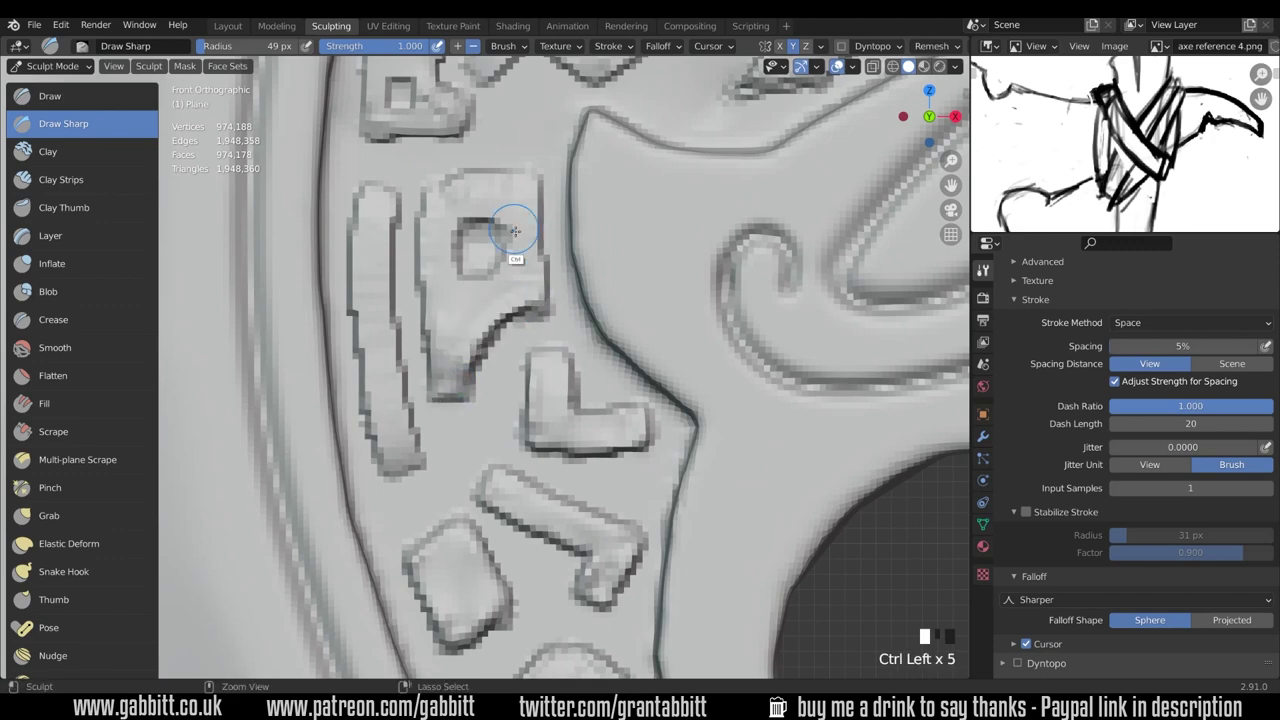
{"action": "mouse_move", "coordinate": [515, 231]}
{"action": "left_mouse_down", "text": "ctrl"}
{"action": "mouse_move", "coordinate": [505, 284]}
{"action": "mouse_move", "coordinate": [500, 249]}
{"action": "mouse_move", "coordinate": [523, 177]}
{"action": "left_mouse_up", "text": "ctrl"}
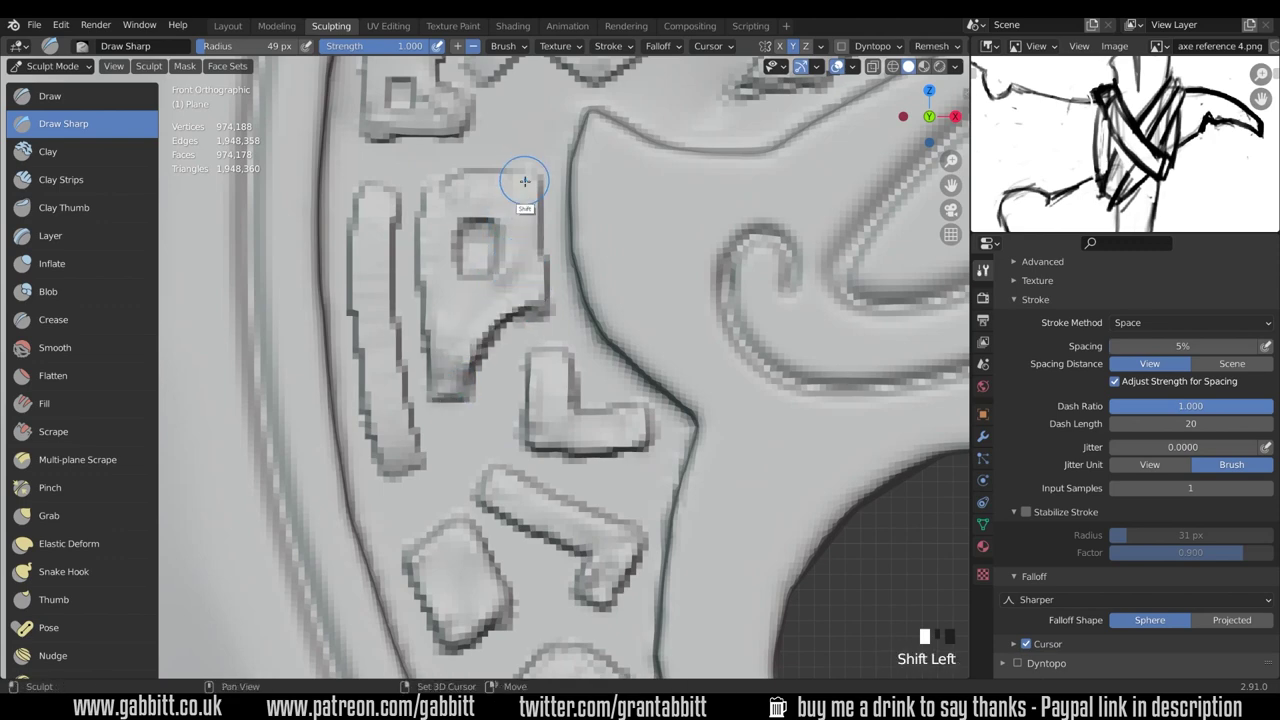
{"action": "mouse_move", "coordinate": [523, 177]}
{"action": "middle_mouse_down", "text": "shift"}
{"action": "mouse_move", "coordinate": [434, 206]}
{"action": "mouse_move", "coordinate": [502, 364]}
{"action": "middle_mouse_up", "text": "shift"}
{"action": "left_click_drag", "start_coordinate": [502, 366], "coordinate": [480, 356], "text": "ctrl"}
{"action": "mouse_move", "coordinate": [478, 353]}
{"action": "left_mouse_down", "text": "ctrl"}
{"action": "mouse_move", "coordinate": [493, 340]}
{"action": "mouse_move", "coordinate": [488, 282]}
{"action": "left_mouse_up", "text": "ctrl"}
Smooth the area beside the diamond rune and add raising strokes near the foot of the long slanted bar.
{"action": "middle_click_drag", "start_coordinate": [529, 303], "coordinate": [494, 363], "text": "shift"}
{"action": "mouse_move", "coordinate": [470, 251]}
{"action": "middle_mouse_down", "text": "shift"}
{"action": "mouse_move", "coordinate": [460, 294]}
{"action": "mouse_move", "coordinate": [412, 322]}
{"action": "middle_mouse_up", "text": "shift"}
{"action": "middle_click_drag", "start_coordinate": [752, 322], "coordinate": [692, 361], "text": "shift"}
{"action": "left_click_drag", "start_coordinate": [655, 370], "coordinate": [606, 375], "text": "shift"}
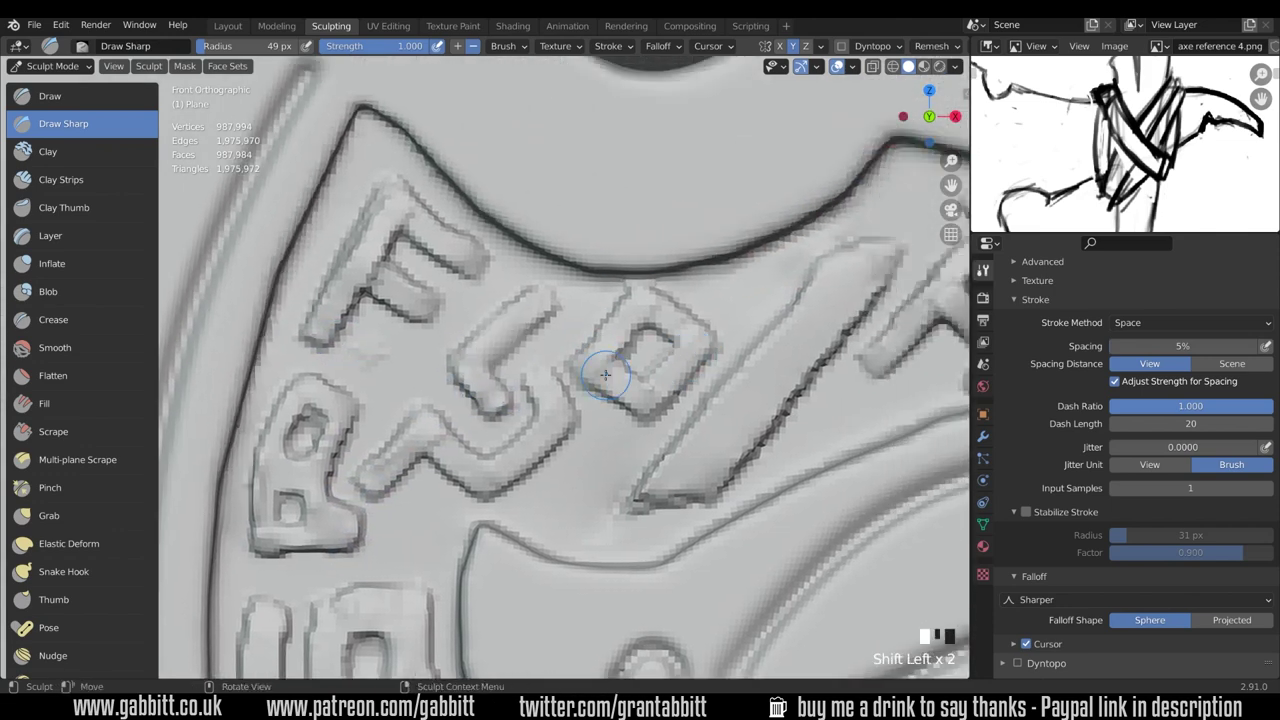
{"action": "middle_click_drag", "start_coordinate": [606, 375], "coordinate": [564, 345], "text": "shift"}
{"action": "left_click_drag", "start_coordinate": [600, 473], "coordinate": [686, 457], "text": "ctrl"}
Build up the arched rune's stem and arm and the lower arm of the neighbouring chevron rune.
{"action": "middle_click_drag", "start_coordinate": [766, 425], "coordinate": [496, 543], "text": "shift"}
{"action": "left_click_drag", "start_coordinate": [788, 408], "coordinate": [784, 321], "text": "ctrl"}
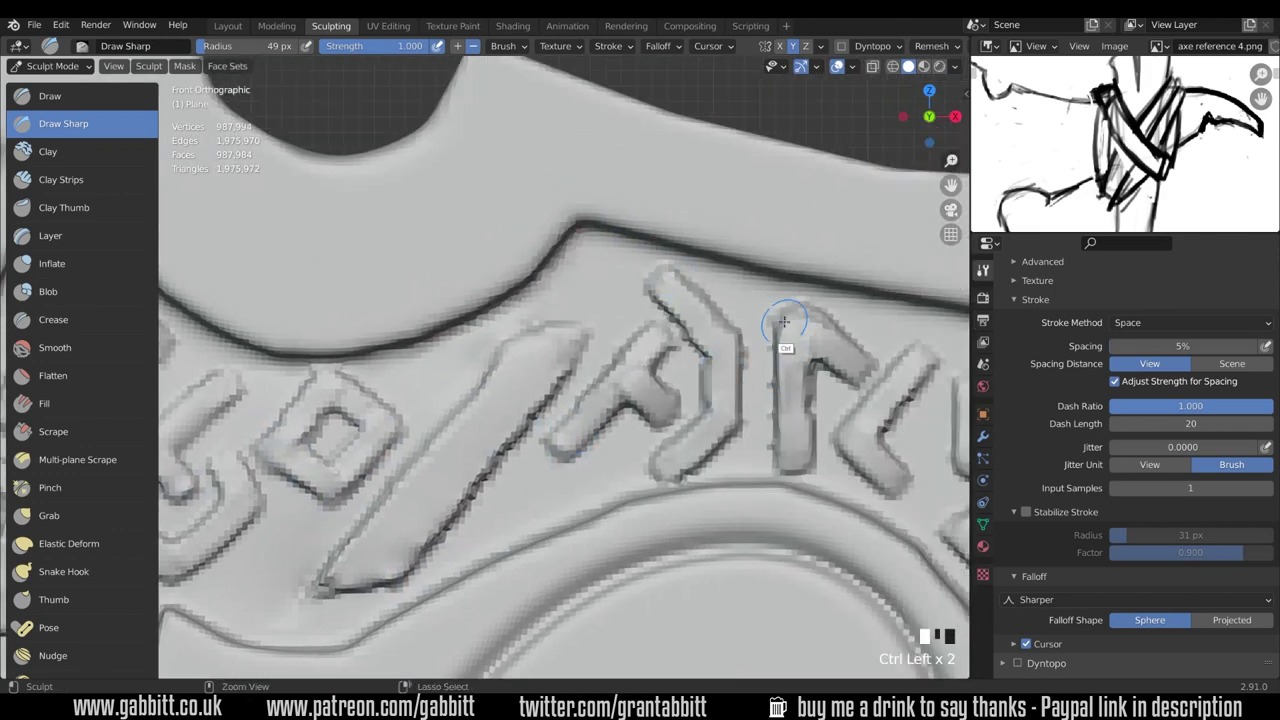
{"action": "left_click_drag", "start_coordinate": [862, 384], "coordinate": [779, 467], "text": "ctrl"}
{"action": "left_click_drag", "start_coordinate": [912, 458], "coordinate": [884, 424], "text": "ctrl"}
Build up the 5-shaped rune and the zigzag runes below it at the outline's handle end.
{"action": "middle_click_drag", "start_coordinate": [881, 421], "coordinate": [707, 421], "text": "shift"}
{"action": "mouse_move", "coordinate": [784, 380]}
{"action": "left_mouse_down", "text": "ctrl"}
{"action": "mouse_move", "coordinate": [847, 464]}
{"action": "mouse_move", "coordinate": [897, 387]}
{"action": "mouse_move", "coordinate": [907, 484]}
{"action": "left_mouse_up", "text": "ctrl"}
{"action": "middle_click_drag", "start_coordinate": [907, 484], "coordinate": [846, 392], "text": "shift"}
{"action": "left_click_drag", "start_coordinate": [748, 423], "coordinate": [776, 466], "text": "ctrl"}
{"action": "mouse_move", "coordinate": [812, 412]}
{"action": "left_mouse_down", "text": "ctrl"}
{"action": "mouse_move", "coordinate": [817, 515]}
{"action": "mouse_move", "coordinate": [840, 588]}
{"action": "left_mouse_up", "text": "ctrl"}
{"action": "middle_click_drag", "start_coordinate": [840, 578], "coordinate": [820, 501], "text": "shift"}
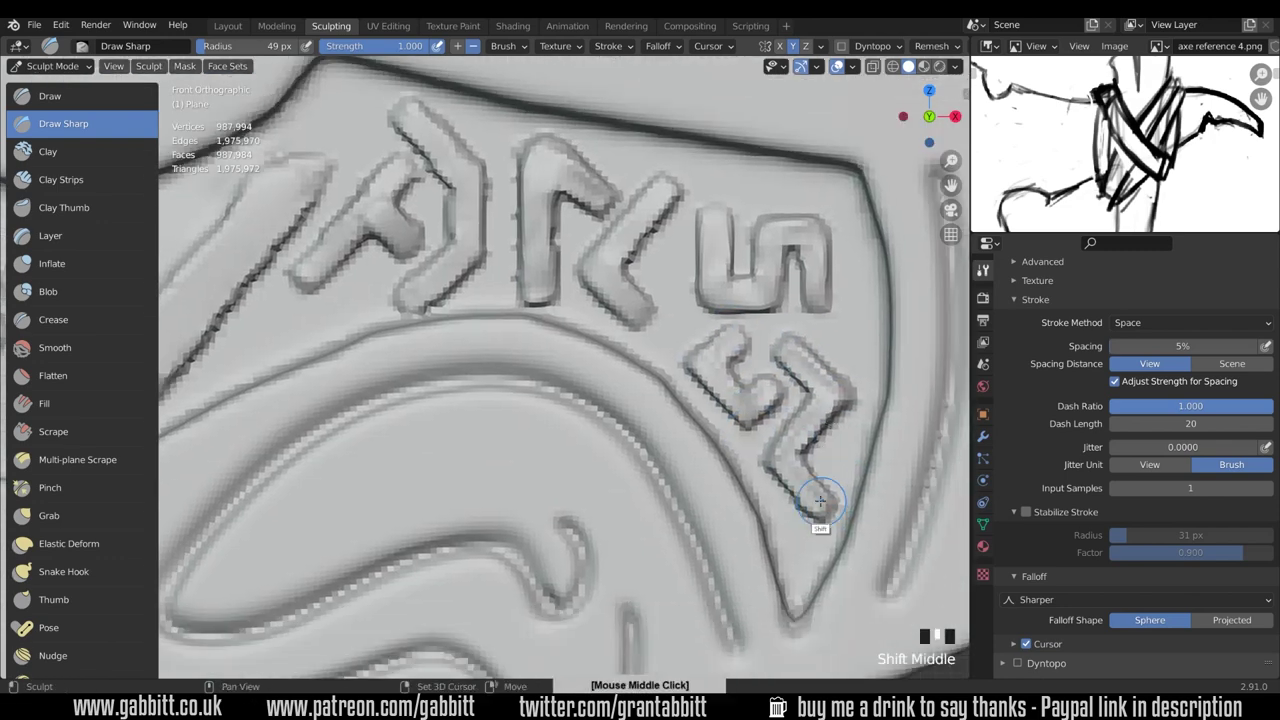
Add material to the P-shaped rune's face and upper corner with the Clay Strips brush.
{"action": "mouse_move", "coordinate": [802, 437]}
{"action": "middle_mouse_down", "text": "ctrl"}
{"action": "mouse_move", "coordinate": [683, 500]}
{"action": "mouse_move", "coordinate": [600, 455]}
{"action": "middle_mouse_up", "text": "ctrl"}
{"action": "middle_click_drag", "start_coordinate": [531, 409], "coordinate": [625, 402], "text": "ctrl"}
{"action": "left_click", "coordinate": [130, 186]}
{"action": "left_click_drag", "start_coordinate": [605, 415], "coordinate": [629, 401]}
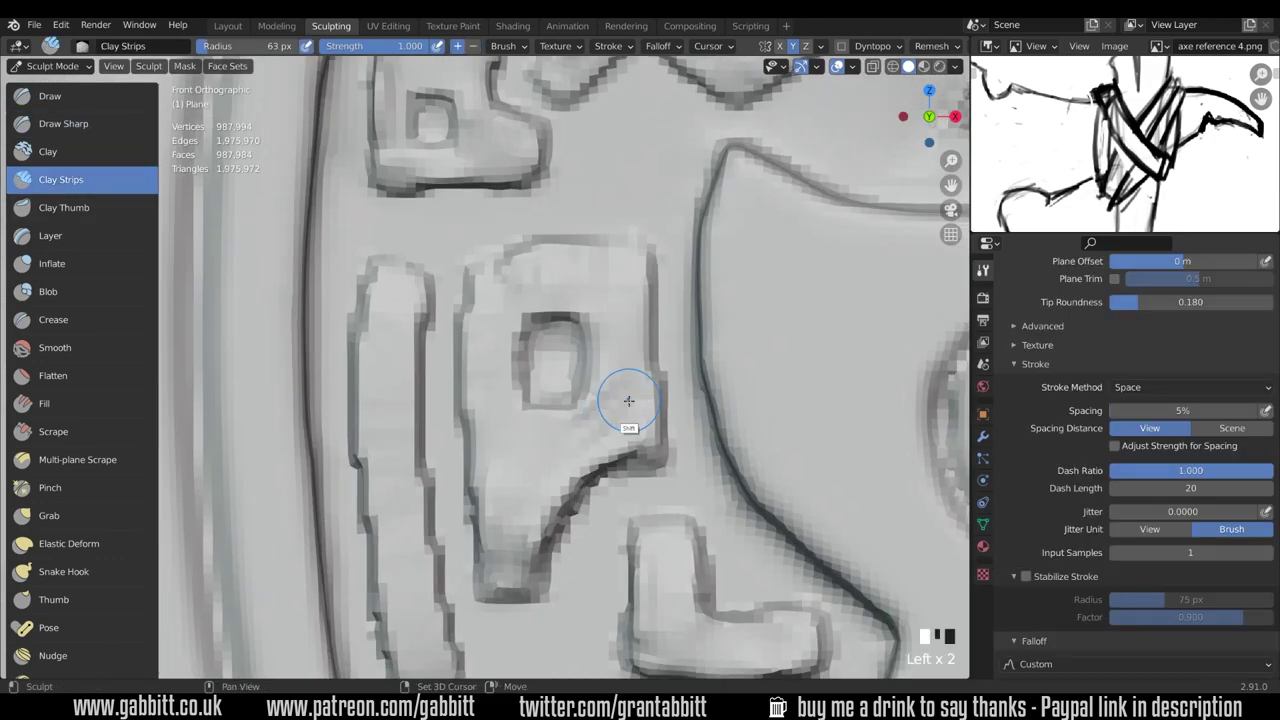
{"action": "left_click_drag", "start_coordinate": [516, 260], "coordinate": [484, 282]}
{"action": "mouse_move", "coordinate": [508, 258]}
{"action": "left_mouse_down"}
{"action": "mouse_move", "coordinate": [489, 263]}
{"action": "mouse_move", "coordinate": [481, 290]}
{"action": "left_mouse_up"}
Sharpen the edges of the S-shaped rune and the neighbouring diamond rune with the Pinch brush.
{"action": "mouse_move", "coordinate": [492, 330]}
{"action": "middle_mouse_down", "text": "ctrl"}
{"action": "mouse_move", "coordinate": [611, 378]}
{"action": "mouse_move", "coordinate": [700, 590]}
{"action": "middle_mouse_up", "text": "ctrl"}
{"action": "middle_click_drag", "start_coordinate": [700, 590], "coordinate": [591, 529], "text": "shift"}
{"action": "middle_click_drag", "start_coordinate": [370, 380], "coordinate": [175, 340], "text": "ctrl"}
{"action": "left_click", "coordinate": [76, 488]}
{"action": "middle_click_drag", "start_coordinate": [600, 400], "coordinate": [625, 262], "text": "ctrl"}
{"action": "left_click_drag", "start_coordinate": [556, 300], "coordinate": [527, 270]}
{"action": "left_click_drag", "start_coordinate": [480, 265], "coordinate": [430, 300]}
{"action": "left_click_drag", "start_coordinate": [415, 320], "coordinate": [392, 337]}
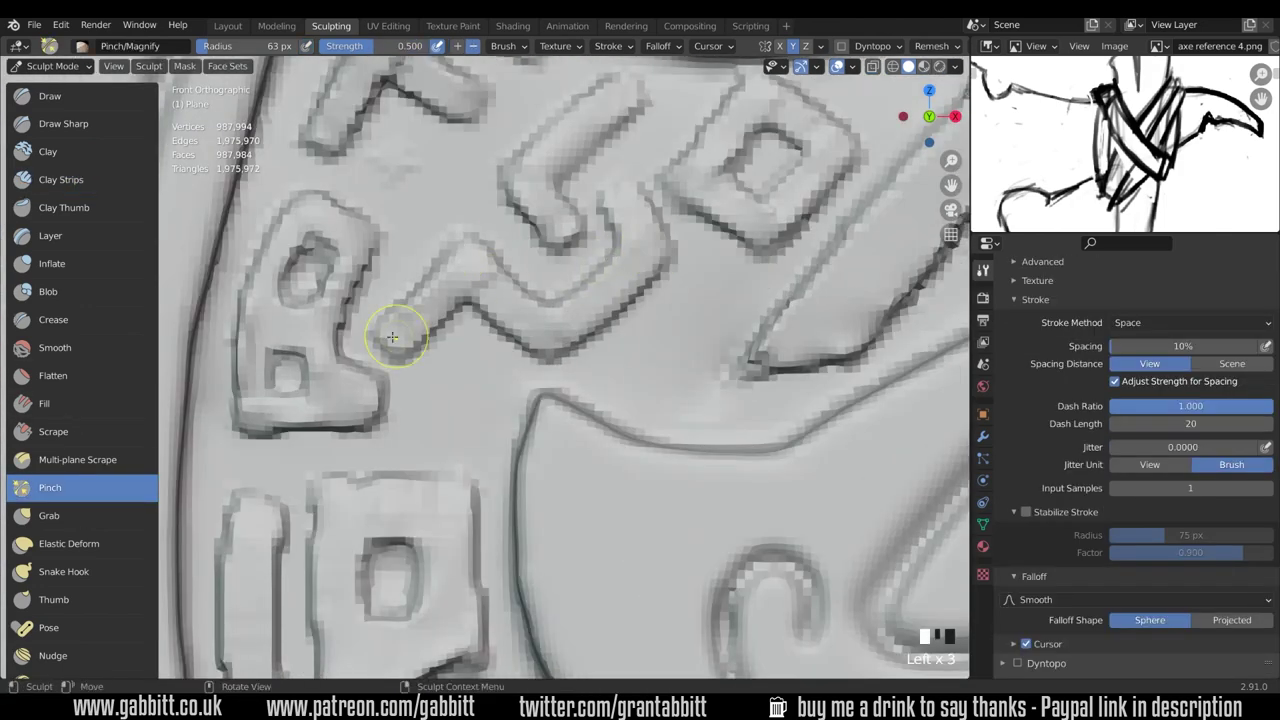
{"action": "left_click_drag", "start_coordinate": [693, 191], "coordinate": [675, 187]}
Pinch the jagged lower edge of the long slanted bar.
{"action": "middle_click_drag", "start_coordinate": [880, 240], "coordinate": [726, 313], "text": "shift"}
{"action": "left_click_drag", "start_coordinate": [765, 350], "coordinate": [800, 315]}
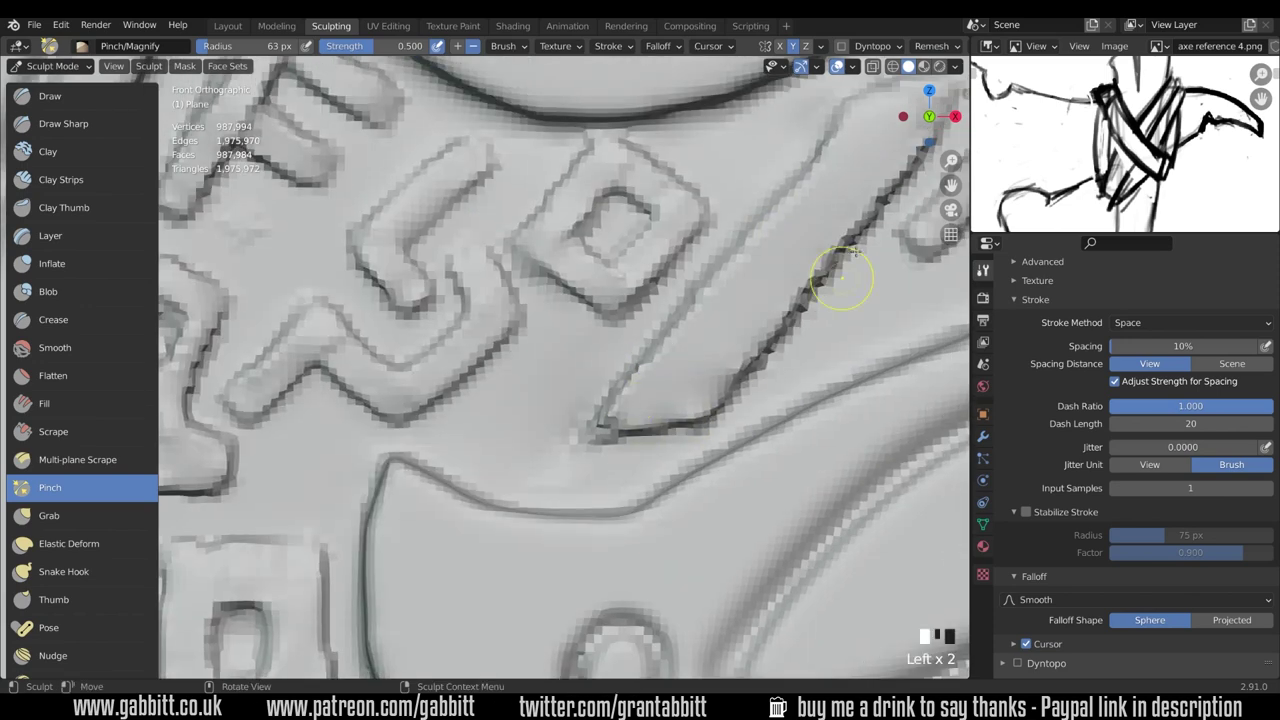
{"action": "key", "text": "KP_1"}
{"action": "middle_click_drag", "start_coordinate": [837, 280], "coordinate": [596, 484]}
{"action": "left_click_drag", "start_coordinate": [640, 418], "coordinate": [668, 398]}
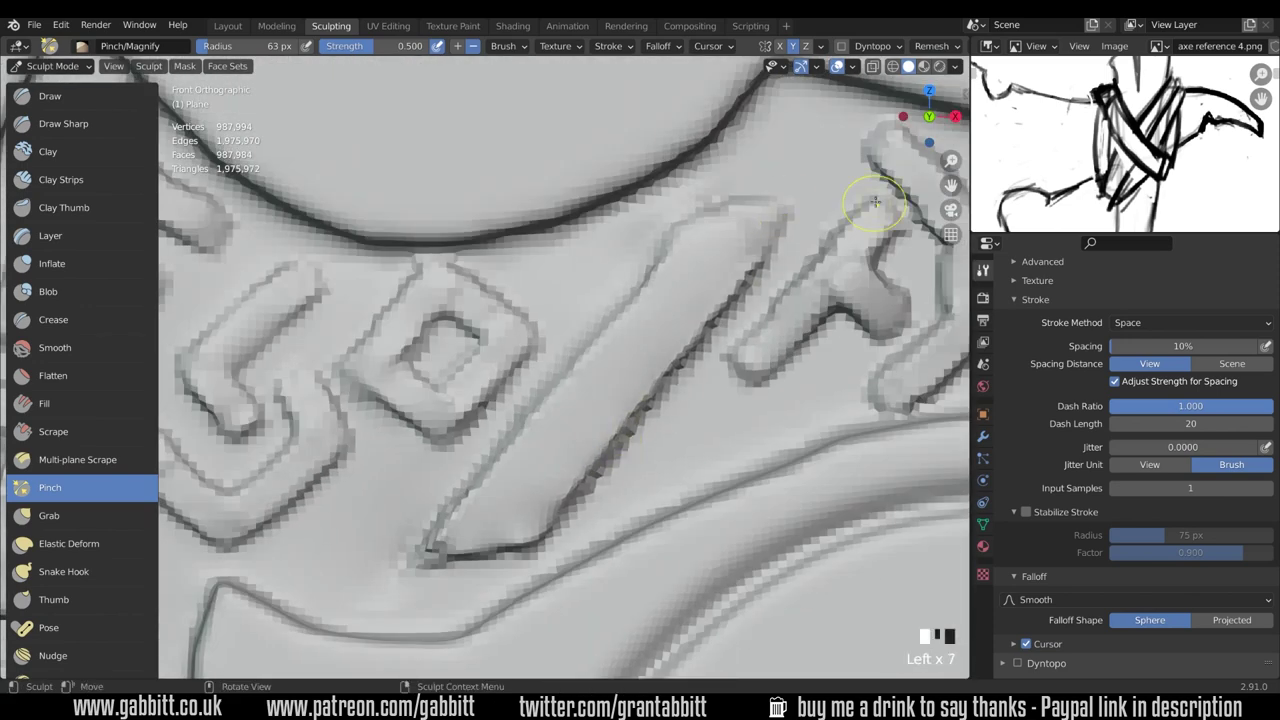
Pinch the edges of the forked, arched and chevron runes next to the slanted bar.
{"action": "middle_click_drag", "start_coordinate": [905, 295], "coordinate": [750, 328], "text": "shift"}
{"action": "left_click_drag", "start_coordinate": [826, 360], "coordinate": [750, 414]}
{"action": "middle_click_drag", "start_coordinate": [843, 387], "coordinate": [604, 494], "text": "shift"}
{"action": "left_click_drag", "start_coordinate": [690, 440], "coordinate": [685, 495]}
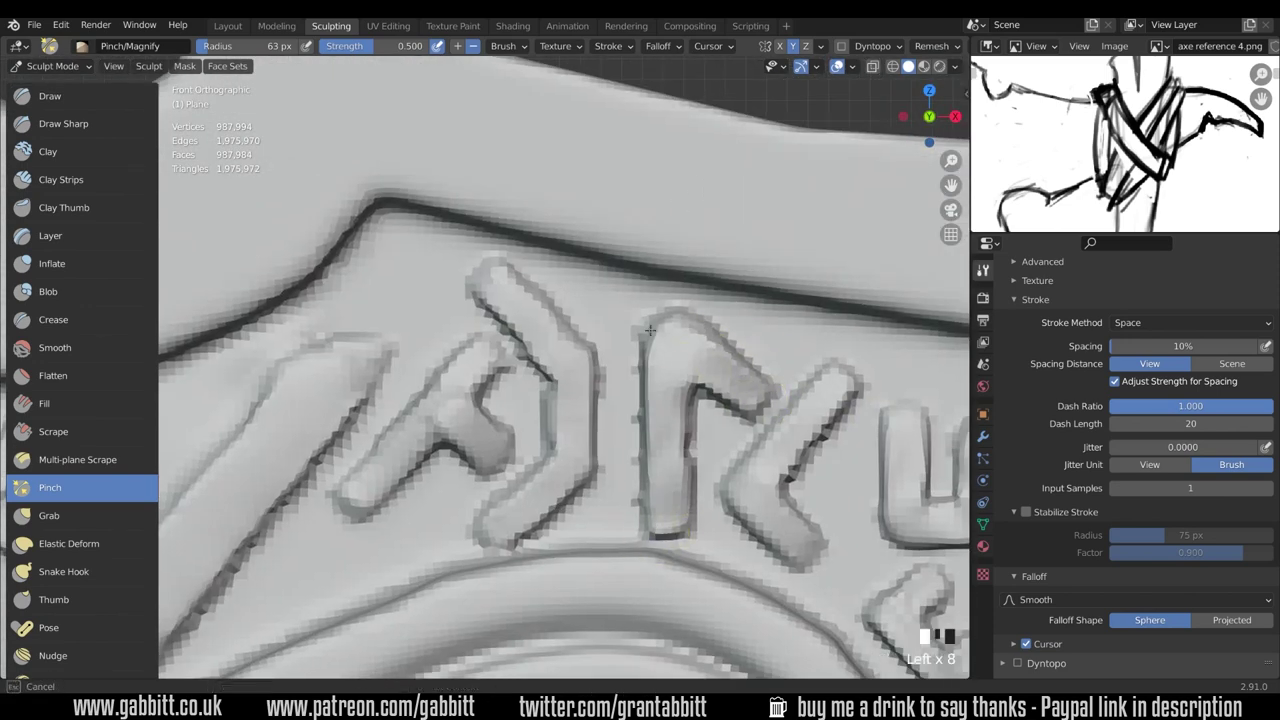
{"action": "left_click_drag", "start_coordinate": [811, 532], "coordinate": [817, 512]}
Pinch the edges of the 5-shaped rune and the two zigzag runes below it.
{"action": "middle_click_drag", "start_coordinate": [832, 465], "coordinate": [615, 445], "text": "shift"}
{"action": "left_click_drag", "start_coordinate": [790, 386], "coordinate": [840, 512]}
{"action": "left_click_drag", "start_coordinate": [755, 518], "coordinate": [680, 518]}
{"action": "middle_click_drag", "start_coordinate": [728, 590], "coordinate": [724, 452], "text": "shift"}
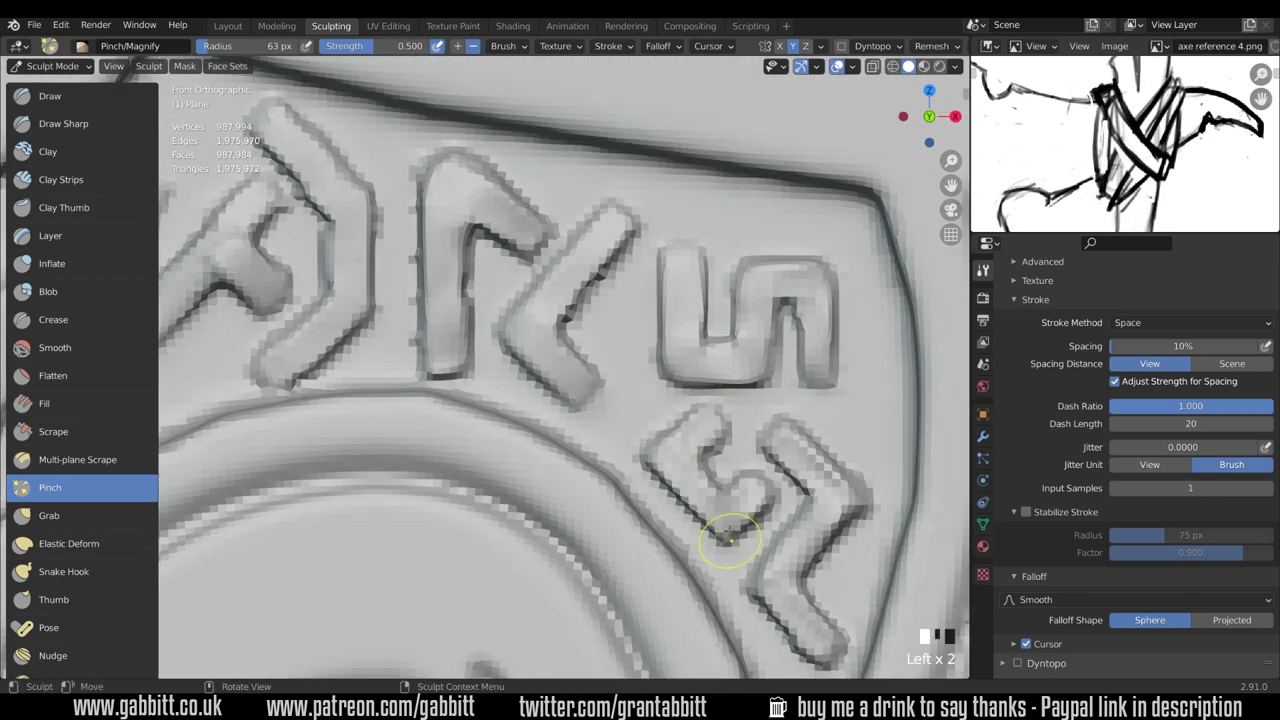
{"action": "left_click_drag", "start_coordinate": [737, 534], "coordinate": [752, 536]}
{"action": "mouse_move", "coordinate": [772, 455]}
{"action": "left_mouse_down"}
{"action": "mouse_move", "coordinate": [789, 586]}
{"action": "mouse_move", "coordinate": [838, 628]}
{"action": "left_mouse_up"}
Sharpen the edges of the F-shaped rune near the outline's upper corner with the Pinch and Draw Sharp brushes.
{"action": "mouse_move", "coordinate": [820, 620]}
{"action": "middle_mouse_down", "text": "shift"}
{"action": "mouse_move", "coordinate": [782, 558]}
{"action": "mouse_move", "coordinate": [700, 610]}
{"action": "middle_mouse_up", "text": "shift"}
{"action": "mouse_move", "coordinate": [380, 300]}
{"action": "middle_mouse_down", "text": "shift"}
{"action": "mouse_move", "coordinate": [523, 423]}
{"action": "mouse_move", "coordinate": [523, 350]}
{"action": "middle_mouse_up", "text": "shift"}
{"action": "middle_click_drag", "start_coordinate": [523, 350], "coordinate": [557, 402], "text": "shift"}
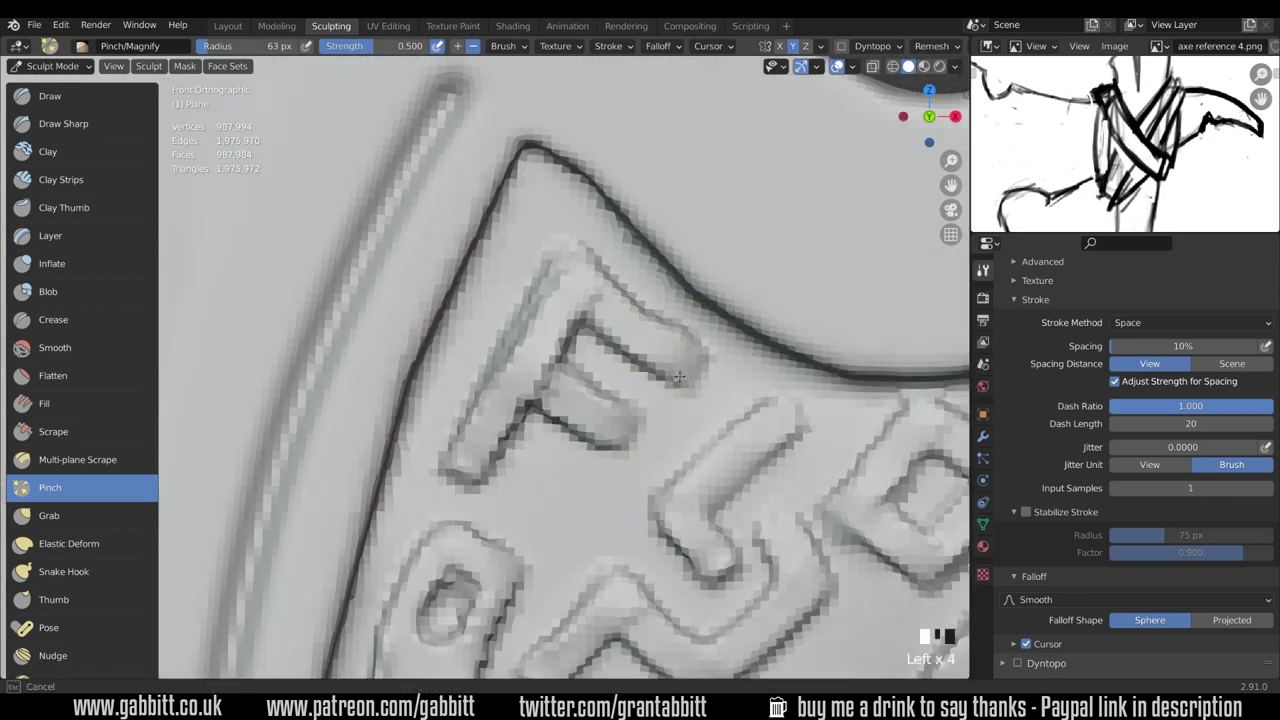
{"action": "left_click_drag", "start_coordinate": [571, 249], "coordinate": [697, 350]}
{"action": "left_click_drag", "start_coordinate": [580, 322], "coordinate": [475, 480]}
{"action": "left_click", "coordinate": [90, 128]}
{"action": "mouse_move", "coordinate": [600, 440]}
{"action": "left_mouse_down"}
{"action": "mouse_move", "coordinate": [628, 424]}
{"action": "mouse_move", "coordinate": [618, 444]}
{"action": "left_mouse_up"}
Reduce the brush radius to 38 px and refine the arm ends and upper corner of the F-shaped rune.
{"action": "key", "text": "f"}
{"action": "left_click_drag", "start_coordinate": [696, 345], "coordinate": [682, 380]}
{"action": "left_click", "coordinate": [66, 492]}
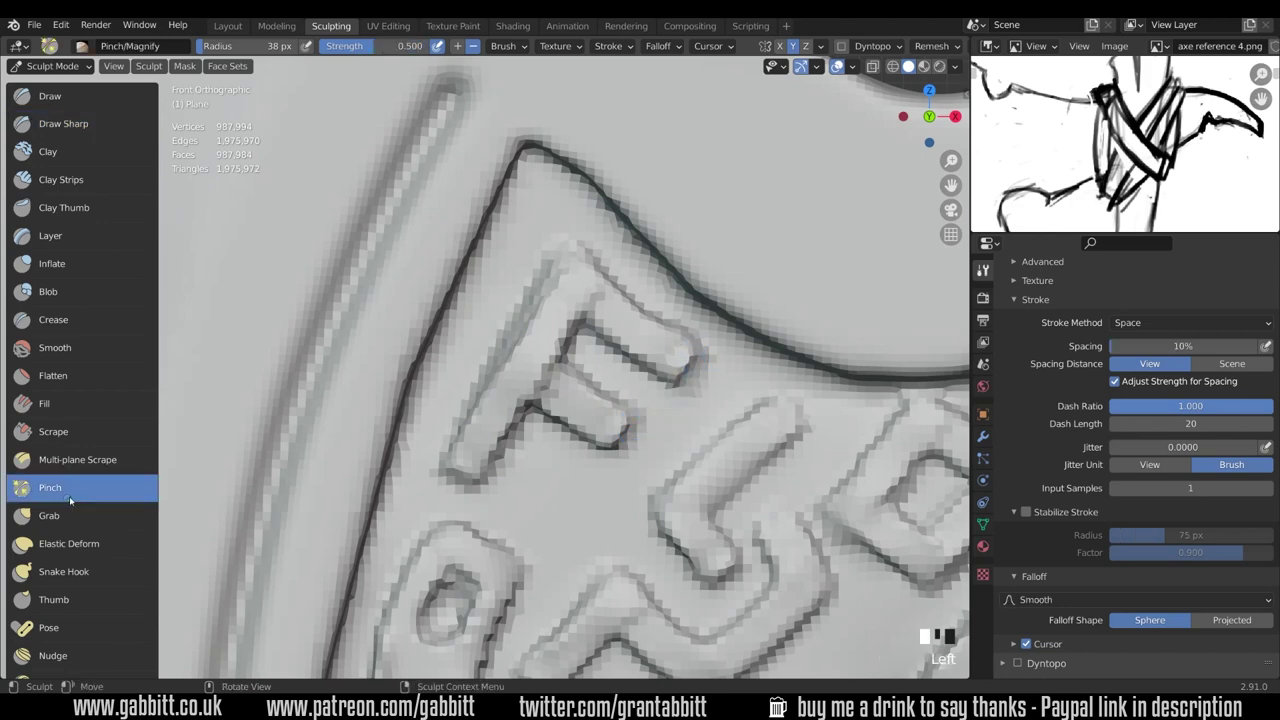
{"action": "left_click_drag", "start_coordinate": [600, 272], "coordinate": [680, 350]}
{"action": "mouse_move", "coordinate": [560, 280]}
{"action": "middle_mouse_down", "text": "ctrl"}
{"action": "mouse_move", "coordinate": [517, 580]}
{"action": "mouse_move", "coordinate": [523, 380]}
{"action": "middle_mouse_up", "text": "ctrl"}
{"action": "left_click", "coordinate": [90, 126]}
{"action": "left_click_drag", "start_coordinate": [345, 182], "coordinate": [360, 198], "text": "ctrl"}
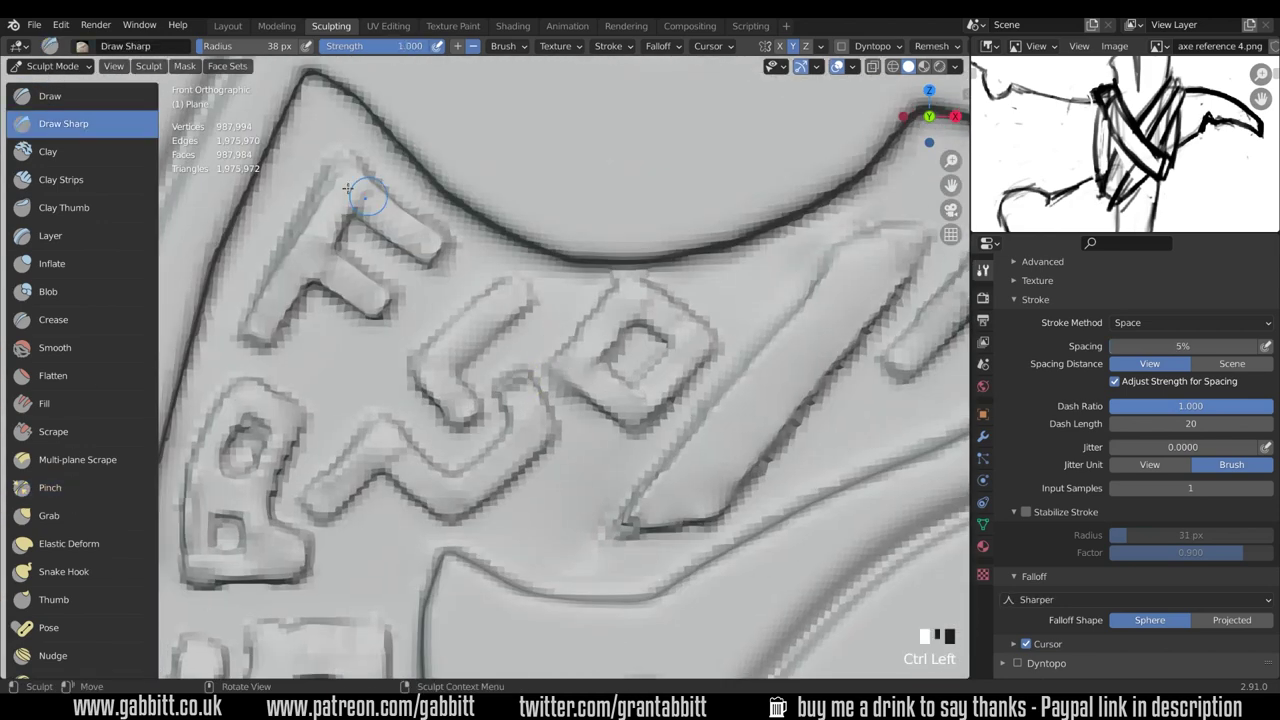
Pinch the hooked zigzag rune's edges and refine the lower edges of the neighbouring diamond rune with Draw Sharp.
{"action": "left_click", "coordinate": [70, 490]}
{"action": "left_click_drag", "start_coordinate": [540, 378], "coordinate": [508, 380]}
{"action": "left_click_drag", "start_coordinate": [504, 384], "coordinate": [506, 403]}
{"action": "mouse_move", "coordinate": [337, 465]}
{"action": "left_mouse_down"}
{"action": "mouse_move", "coordinate": [420, 440]}
{"action": "mouse_move", "coordinate": [451, 363]}
{"action": "mouse_move", "coordinate": [710, 337]}
{"action": "left_mouse_up"}
{"action": "left_click", "coordinate": [90, 125]}
{"action": "mouse_move", "coordinate": [671, 387]}
{"action": "left_mouse_down"}
{"action": "mouse_move", "coordinate": [580, 392]}
{"action": "mouse_move", "coordinate": [591, 414]}
{"action": "left_mouse_up"}
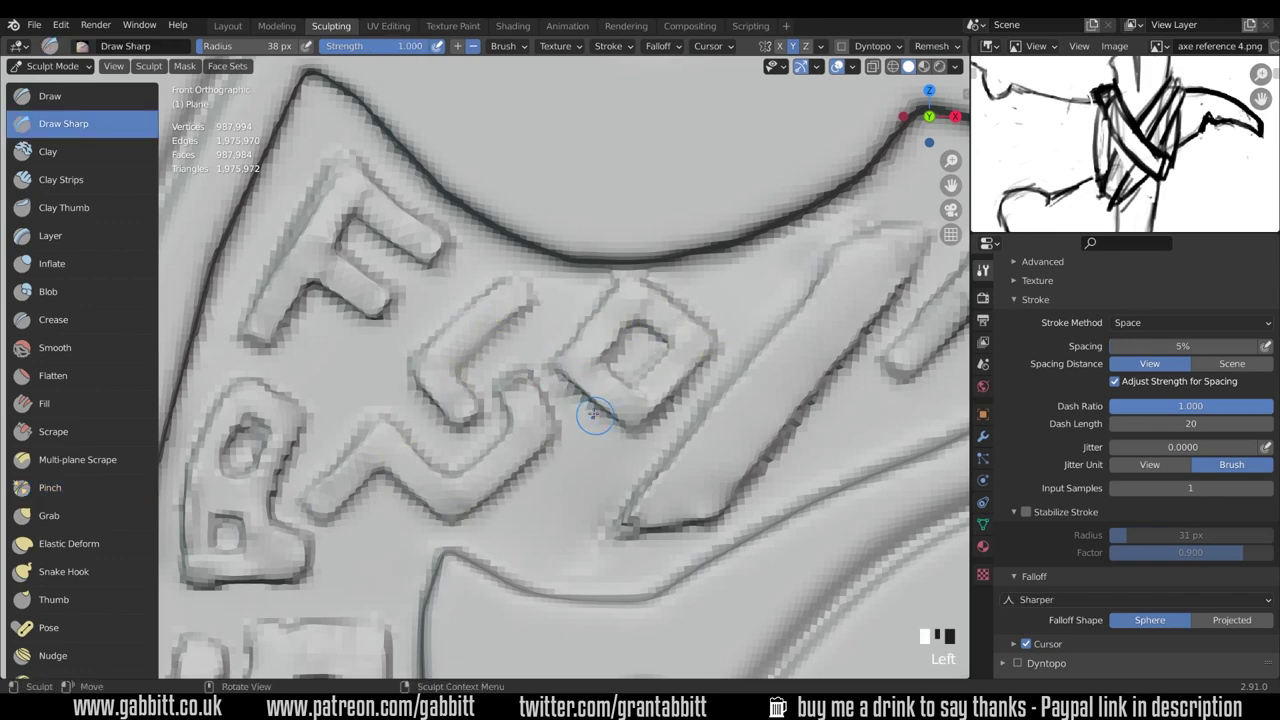
{"action": "left_click_drag", "start_coordinate": [540, 348], "coordinate": [574, 390]}
Smooth the long slanted bar and pinch both of its long edges.
{"action": "middle_click_drag", "start_coordinate": [480, 290], "coordinate": [420, 370], "text": "ctrl"}
{"action": "mouse_move", "coordinate": [386, 357]}
{"action": "middle_mouse_down", "text": "shift"}
{"action": "mouse_move", "coordinate": [228, 338]}
{"action": "mouse_move", "coordinate": [130, 385]}
{"action": "middle_mouse_up", "text": "shift"}
{"action": "middle_click_drag", "start_coordinate": [500, 380], "coordinate": [560, 300], "text": "ctrl"}
{"action": "left_click_drag", "start_coordinate": [597, 291], "coordinate": [483, 420], "text": "shift"}
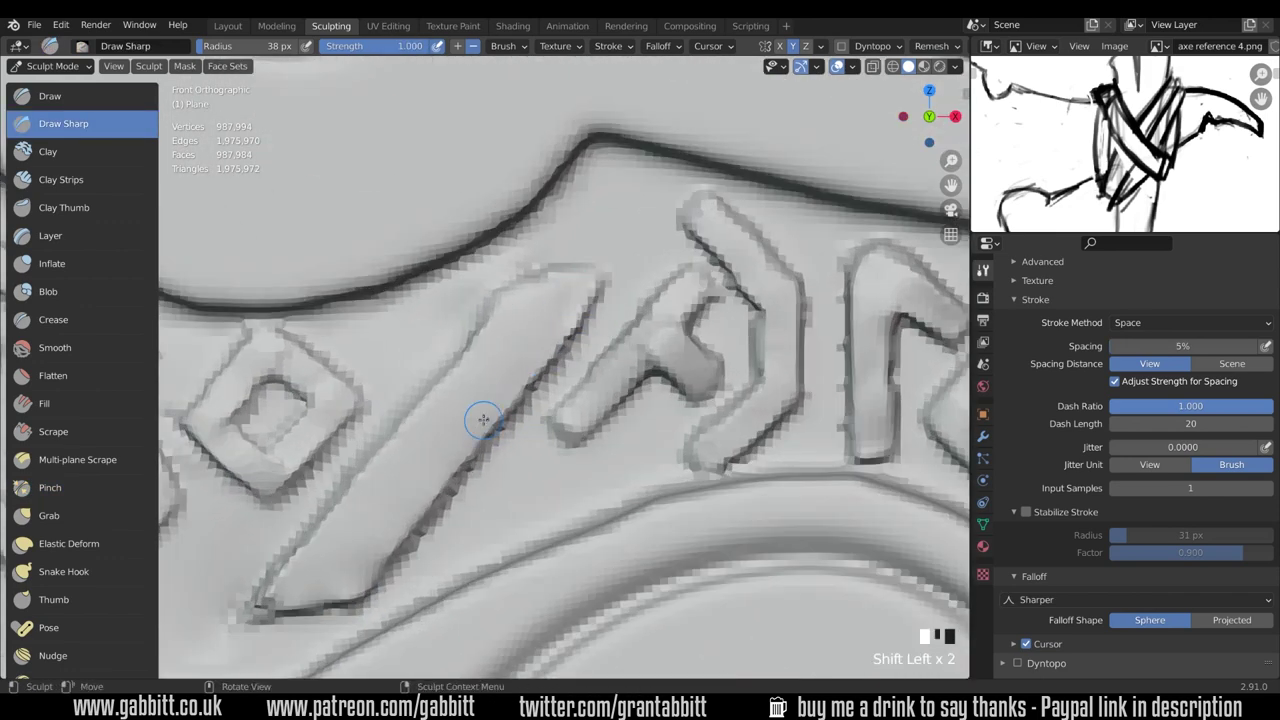
{"action": "left_click", "coordinate": [85, 488]}
{"action": "left_click_drag", "start_coordinate": [574, 329], "coordinate": [307, 550]}
{"action": "mouse_move", "coordinate": [307, 550]}
{"action": "left_mouse_down"}
{"action": "mouse_move", "coordinate": [573, 323]}
{"action": "mouse_move", "coordinate": [523, 278]}
{"action": "left_mouse_up"}
Define the long slanted bar's edges and end corners with the Crease brush at strength 0.250, smoothing its face.
{"action": "left_click", "coordinate": [86, 322]}
{"action": "left_click_drag", "start_coordinate": [590, 318], "coordinate": [445, 515]}
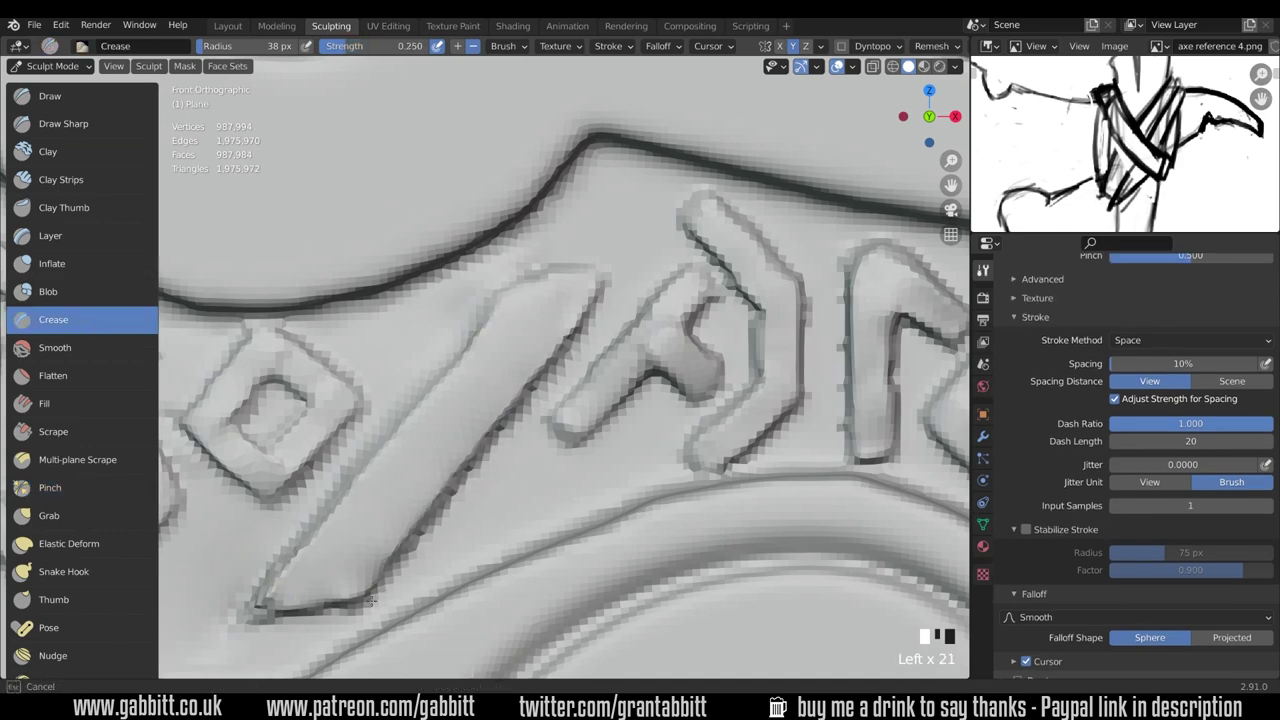
{"action": "mouse_move", "coordinate": [617, 294]}
{"action": "middle_mouse_down", "text": "ctrl"}
{"action": "mouse_move", "coordinate": [606, 451]}
{"action": "mouse_move", "coordinate": [560, 290]}
{"action": "middle_mouse_up", "text": "ctrl"}
{"action": "left_click_drag", "start_coordinate": [492, 352], "coordinate": [521, 272], "text": "shift"}
{"action": "middle_click_drag", "start_coordinate": [556, 229], "coordinate": [486, 317], "text": "shift"}
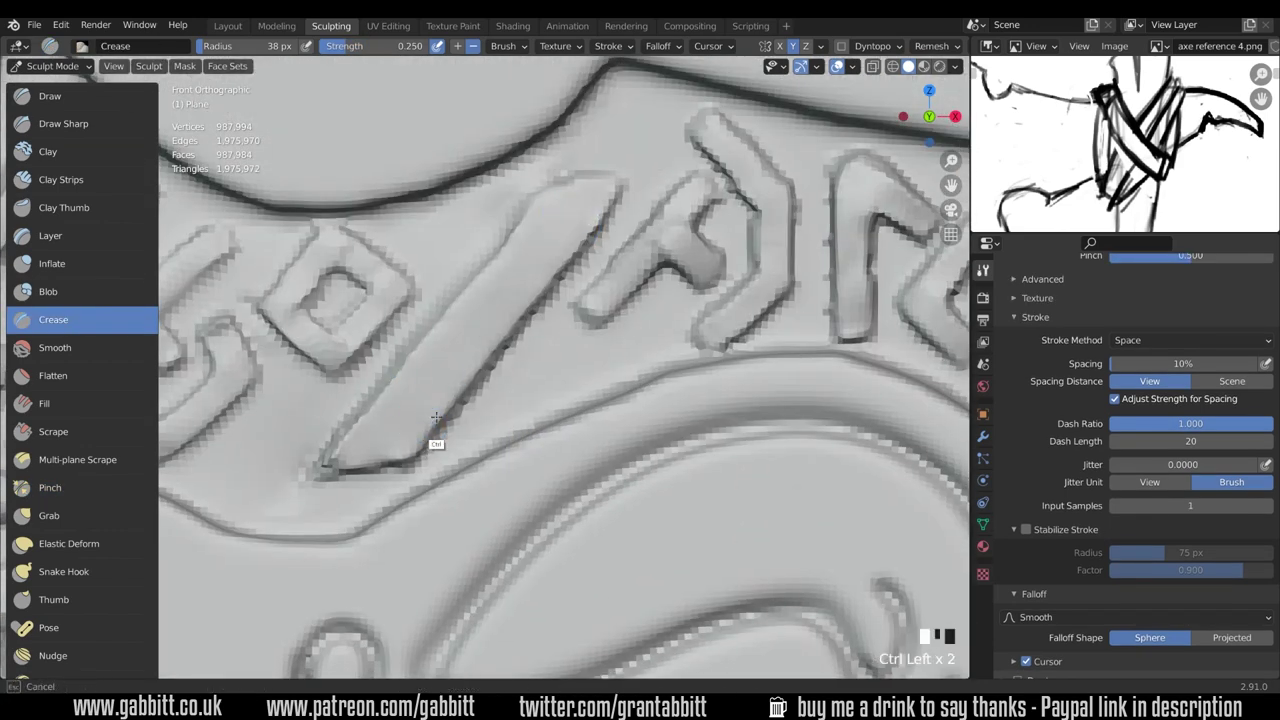
{"action": "left_click_drag", "start_coordinate": [430, 444], "coordinate": [326, 470], "text": "ctrl"}
{"action": "left_click_drag", "start_coordinate": [548, 197], "coordinate": [350, 430], "text": "ctrl"}
{"action": "left_click_drag", "start_coordinate": [583, 185], "coordinate": [618, 183], "text": "ctrl"}
Smooth the forked rune and crease the edges of the forked and arched runes.
{"action": "mouse_move", "coordinate": [626, 260]}
{"action": "left_mouse_down", "text": "shift"}
{"action": "mouse_move", "coordinate": [663, 242]}
{"action": "mouse_move", "coordinate": [722, 262]}
{"action": "left_mouse_up", "text": "shift"}
{"action": "mouse_move", "coordinate": [714, 284]}
{"action": "left_mouse_down"}
{"action": "mouse_move", "coordinate": [668, 277]}
{"action": "mouse_move", "coordinate": [592, 318]}
{"action": "left_mouse_up"}
{"action": "mouse_move", "coordinate": [697, 238]}
{"action": "left_mouse_down", "text": "ctrl"}
{"action": "mouse_move", "coordinate": [727, 200]}
{"action": "mouse_move", "coordinate": [706, 326]}
{"action": "left_mouse_up", "text": "ctrl"}
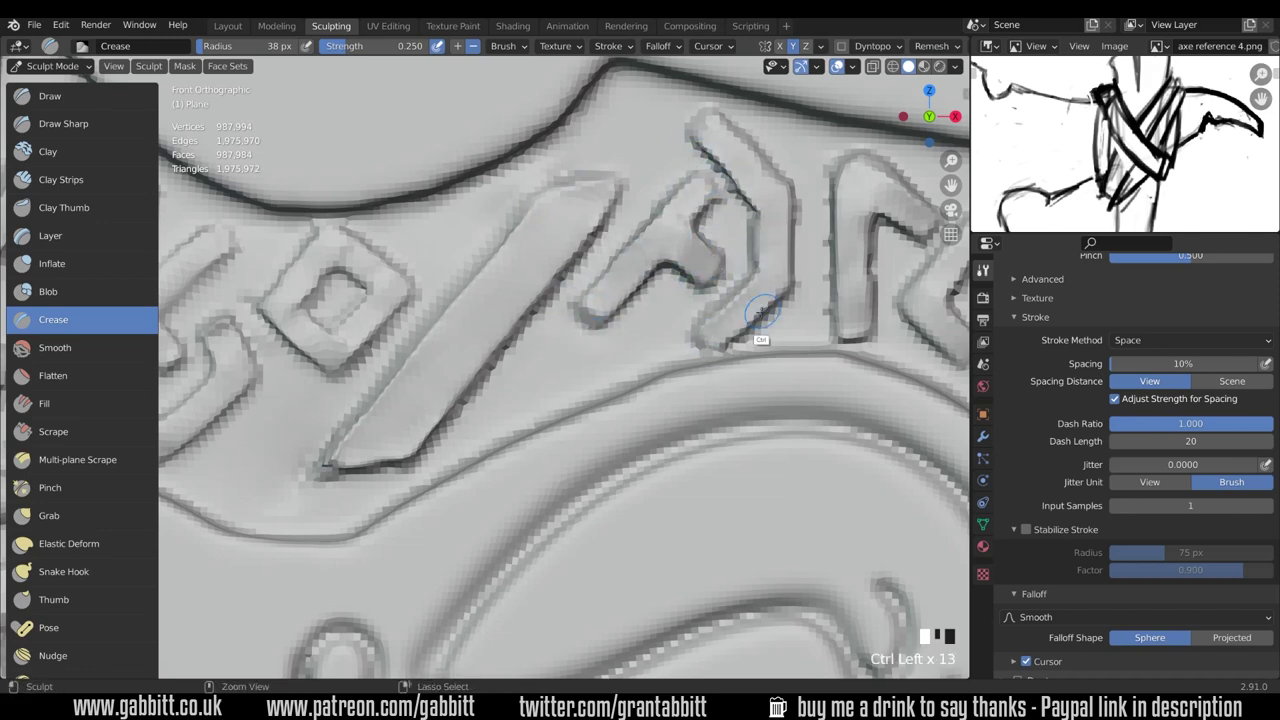
{"action": "left_click_drag", "start_coordinate": [704, 138], "coordinate": [738, 188], "text": "ctrl"}
{"action": "middle_click", "coordinate": [600, 177], "text": "ctrl"}
{"action": "left_click_drag", "start_coordinate": [600, 177], "coordinate": [535, 190], "text": "shift"}
Build up the foot of the B-shaped rune with the Draw brush at strength 0.500 and smooth it.
{"action": "mouse_move", "coordinate": [543, 229]}
{"action": "middle_mouse_down", "text": "ctrl"}
{"action": "mouse_move", "coordinate": [651, 334]}
{"action": "mouse_move", "coordinate": [600, 515]}
{"action": "mouse_move", "coordinate": [632, 562]}
{"action": "mouse_move", "coordinate": [656, 480]}
{"action": "mouse_move", "coordinate": [690, 484]}
{"action": "middle_mouse_up", "text": "ctrl"}
{"action": "mouse_move", "coordinate": [690, 484]}
{"action": "middle_mouse_down", "text": "shift"}
{"action": "mouse_move", "coordinate": [700, 448]}
{"action": "mouse_move", "coordinate": [640, 300]}
{"action": "middle_mouse_up", "text": "shift"}
{"action": "mouse_move", "coordinate": [640, 300]}
{"action": "middle_mouse_down", "text": "shift"}
{"action": "mouse_move", "coordinate": [583, 374]}
{"action": "mouse_move", "coordinate": [585, 330]}
{"action": "middle_mouse_up", "text": "shift"}
{"action": "key", "text": "x"}
{"action": "mouse_move", "coordinate": [590, 385]}
{"action": "left_mouse_down"}
{"action": "mouse_move", "coordinate": [538, 395]}
{"action": "mouse_move", "coordinate": [660, 385]}
{"action": "left_mouse_up"}
{"action": "mouse_move", "coordinate": [600, 362]}
{"action": "left_mouse_down"}
{"action": "mouse_move", "coordinate": [530, 388]}
{"action": "mouse_move", "coordinate": [620, 395]}
{"action": "left_mouse_up"}
{"action": "left_click_drag", "start_coordinate": [522, 350], "coordinate": [640, 325], "text": "shift"}
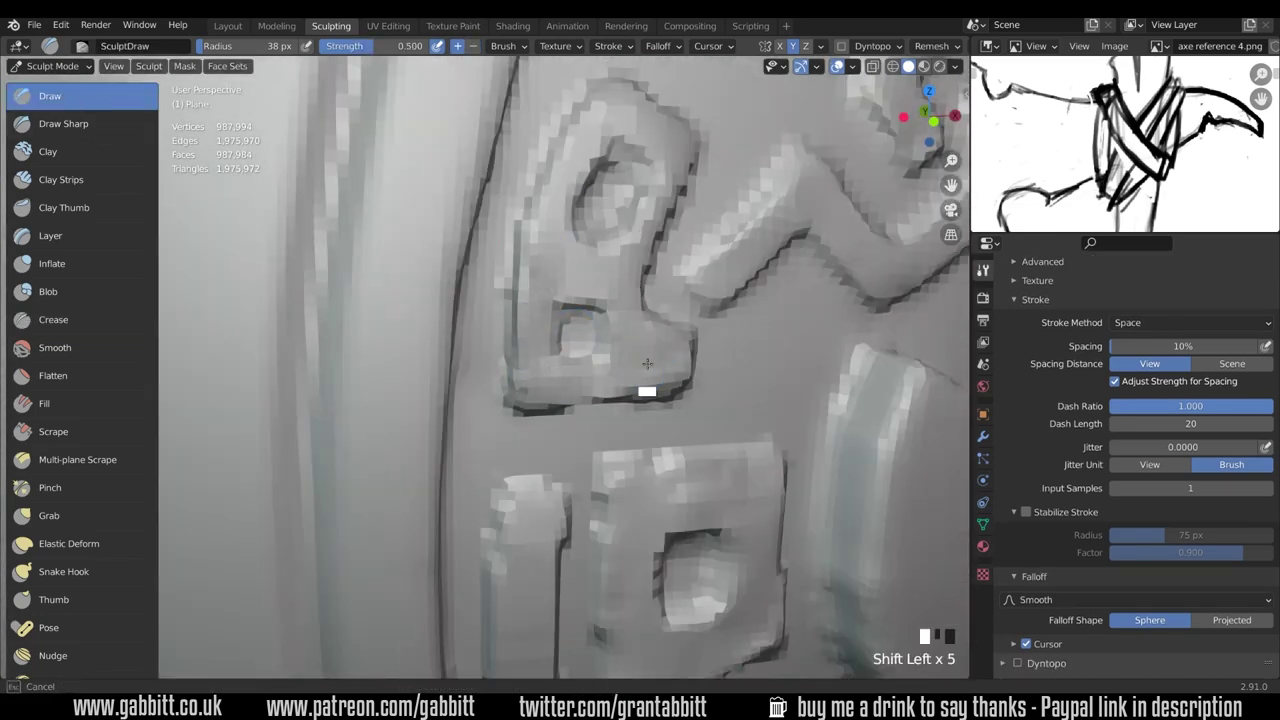
{"action": "left_click_drag", "start_coordinate": [648, 391], "coordinate": [623, 390], "text": "shift"}
{"action": "middle_click_drag", "start_coordinate": [600, 330], "coordinate": [588, 334]}
Adjust the brush radius and redefine the outline groove beside the B-shaped rune with Draw Sharp.
{"action": "middle_click_drag", "start_coordinate": [588, 334], "coordinate": [495, 395], "text": "shift"}
{"action": "key", "text": "f"}
{"action": "left_click", "coordinate": [456, 405]}
{"action": "mouse_move", "coordinate": [454, 404]}
{"action": "left_mouse_down", "text": "ctrl"}
{"action": "mouse_move", "coordinate": [486, 434]}
{"action": "mouse_move", "coordinate": [464, 408]}
{"action": "left_mouse_up", "text": "ctrl"}
{"action": "mouse_move", "coordinate": [496, 252]}
{"action": "left_mouse_down", "text": "ctrl"}
{"action": "mouse_move", "coordinate": [497, 274]}
{"action": "mouse_move", "coordinate": [474, 290]}
{"action": "left_mouse_up", "text": "ctrl"}
{"action": "left_click", "coordinate": [63, 124]}
{"action": "mouse_move", "coordinate": [474, 290]}
{"action": "left_mouse_down"}
{"action": "mouse_move", "coordinate": [509, 299]}
{"action": "mouse_move", "coordinate": [486, 323]}
{"action": "mouse_move", "coordinate": [551, 420]}
{"action": "mouse_move", "coordinate": [457, 429]}
{"action": "left_mouse_up"}
Smooth the uneven areas around the B-shaped rune and rework its edges with the Crease brush.
{"action": "middle_click_drag", "start_coordinate": [457, 429], "coordinate": [552, 327]}
{"action": "scroll", "coordinate": [552, 327], "scroll_direction": "up", "scroll_amount": 3}
{"action": "middle_click_drag", "start_coordinate": [480, 345], "coordinate": [570, 300], "text": "shift"}
{"action": "mouse_move", "coordinate": [598, 297]}
{"action": "left_mouse_down", "text": "shift"}
{"action": "mouse_move", "coordinate": [557, 294]}
{"action": "mouse_move", "coordinate": [604, 300]}
{"action": "left_mouse_up", "text": "shift"}
{"action": "left_click", "coordinate": [70, 320]}
{"action": "left_click_drag", "start_coordinate": [604, 300], "coordinate": [524, 301], "text": "shift"}
{"action": "mouse_move", "coordinate": [616, 288]}
{"action": "left_mouse_down", "text": "ctrl"}
{"action": "mouse_move", "coordinate": [614, 251]}
{"action": "mouse_move", "coordinate": [529, 194]}
{"action": "mouse_move", "coordinate": [514, 222]}
{"action": "left_mouse_up", "text": "ctrl"}
Deepen the outline groove along its blade side and down to the lower tip with the Crease brush.
{"action": "middle_click_drag", "start_coordinate": [512, 215], "coordinate": [430, 212]}
{"action": "mouse_move", "coordinate": [376, 95]}
{"action": "left_mouse_down"}
{"action": "mouse_move", "coordinate": [352, 200]}
{"action": "mouse_move", "coordinate": [383, 675]}
{"action": "left_mouse_up"}
{"action": "middle_click_drag", "start_coordinate": [383, 675], "coordinate": [351, 370], "text": "shift"}
{"action": "left_click_drag", "start_coordinate": [322, 255], "coordinate": [385, 500]}
{"action": "middle_click_drag", "start_coordinate": [620, 590], "coordinate": [508, 237], "text": "shift"}
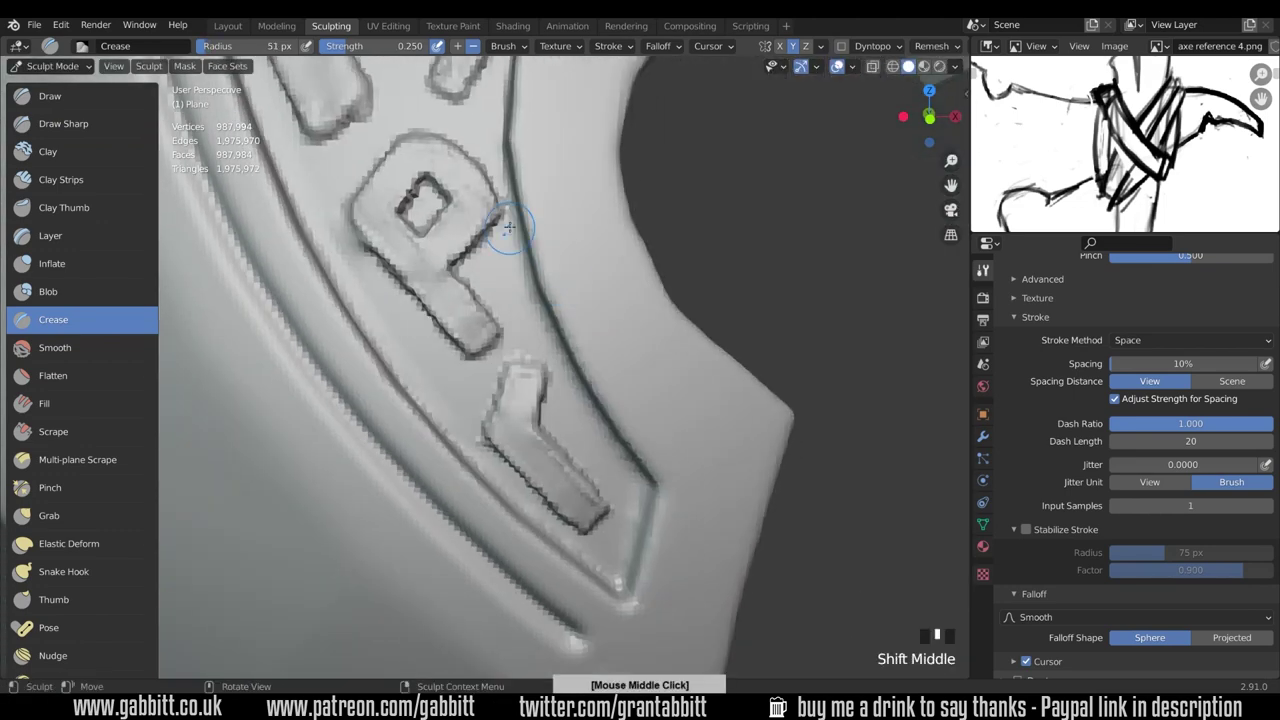
{"action": "left_click_drag", "start_coordinate": [518, 245], "coordinate": [652, 482]}
{"action": "left_click_drag", "start_coordinate": [652, 482], "coordinate": [628, 590]}
Crease the edges of the bent and P-shaped runes at the lower end of the outline.
{"action": "left_click_drag", "start_coordinate": [556, 452], "coordinate": [508, 398], "text": "ctrl"}
{"action": "left_click_drag", "start_coordinate": [351, 208], "coordinate": [410, 285]}
{"action": "left_click_drag", "start_coordinate": [345, 205], "coordinate": [400, 258]}
Smooth the rectangular rune above the P-shaped rune, undo the last crease stroke and pinch its edges.
{"action": "middle_click_drag", "start_coordinate": [450, 260], "coordinate": [590, 545], "text": "shift"}
{"action": "left_click_drag", "start_coordinate": [490, 348], "coordinate": [506, 408], "text": "shift"}
{"action": "mouse_move", "coordinate": [510, 368]}
{"action": "left_mouse_down"}
{"action": "mouse_move", "coordinate": [506, 408]}
{"action": "mouse_move", "coordinate": [477, 420]}
{"action": "mouse_move", "coordinate": [420, 352]}
{"action": "left_mouse_up"}
{"action": "key", "text": "ctrl+z"}
{"action": "left_click", "coordinate": [90, 488]}
{"action": "left_click_drag", "start_coordinate": [448, 320], "coordinate": [476, 312]}
{"action": "left_click_drag", "start_coordinate": [484, 330], "coordinate": [512, 384]}
Crease the long side and lower edge of the rectangular rune and smooth around them.
{"action": "left_click", "coordinate": [90, 319]}
{"action": "left_click_drag", "start_coordinate": [418, 332], "coordinate": [452, 428]}
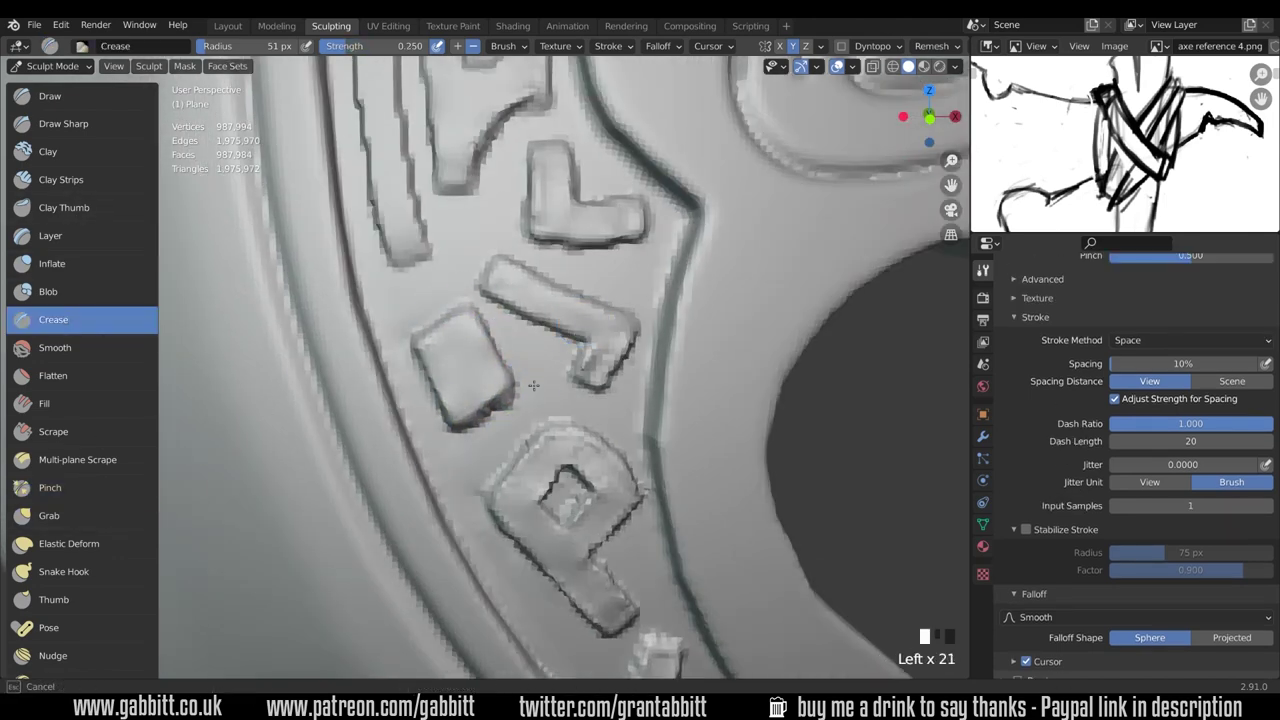
{"action": "left_click_drag", "start_coordinate": [512, 386], "coordinate": [464, 430]}
{"action": "left_click_drag", "start_coordinate": [512, 400], "coordinate": [466, 438], "text": "shift"}
{"action": "left_click_drag", "start_coordinate": [400, 340], "coordinate": [440, 416], "text": "shift"}
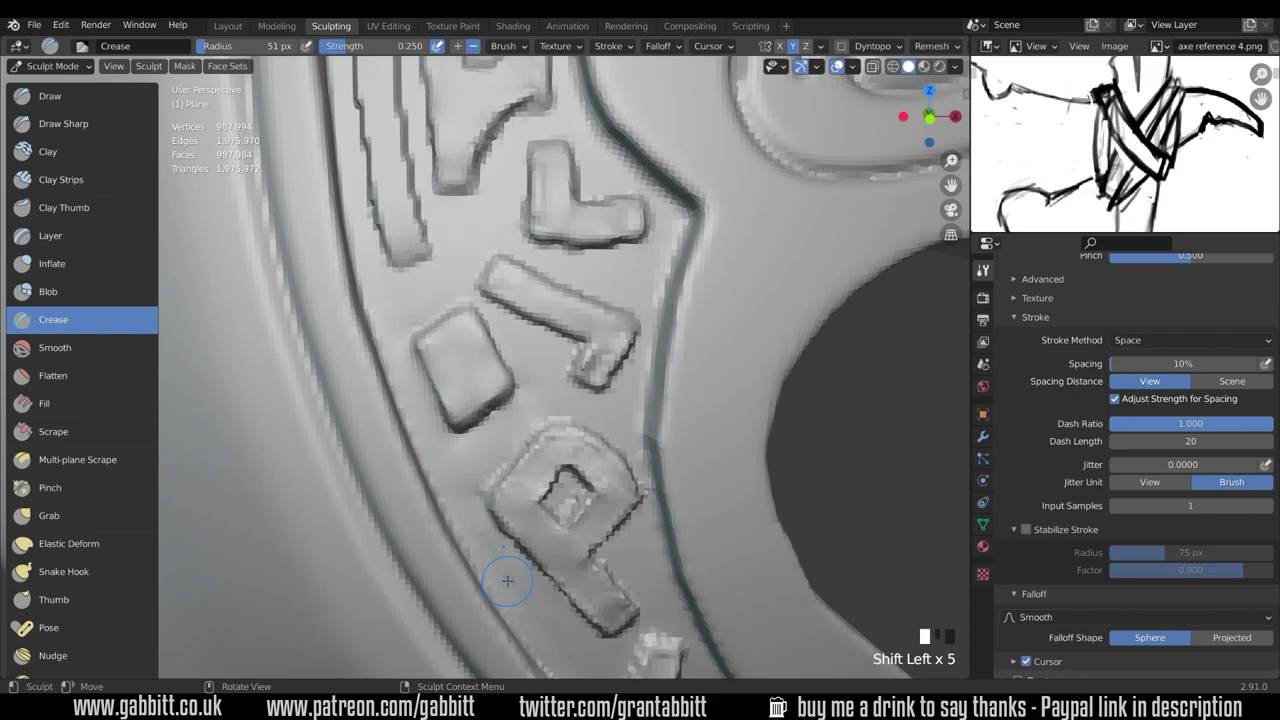
Smooth the foot of the bent rune and scrape the faces of the rectangular and P-shaped runes.
{"action": "scroll", "coordinate": [586, 363], "scroll_direction": "up", "scroll_amount": 6}
{"action": "left_click_drag", "start_coordinate": [586, 363], "coordinate": [663, 351], "text": "shift"}
{"action": "left_click", "coordinate": [53, 431]}
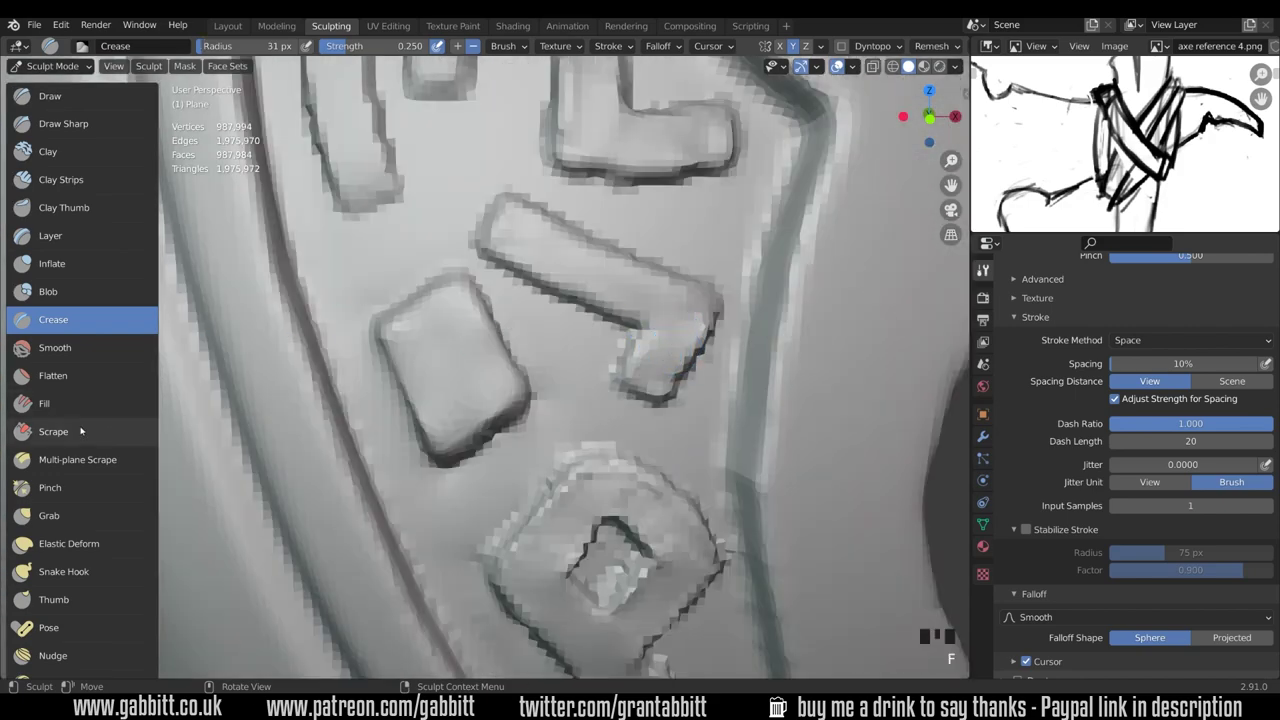
{"action": "left_click_drag", "start_coordinate": [452, 388], "coordinate": [440, 350]}
{"action": "mouse_move", "coordinate": [571, 300]}
{"action": "middle_mouse_down", "text": "ctrl"}
{"action": "mouse_move", "coordinate": [571, 383]}
{"action": "mouse_move", "coordinate": [580, 240]}
{"action": "middle_mouse_up", "text": "ctrl"}
{"action": "mouse_move", "coordinate": [684, 455]}
{"action": "left_mouse_down"}
{"action": "mouse_move", "coordinate": [618, 350]}
{"action": "mouse_move", "coordinate": [576, 608]}
{"action": "left_mouse_up"}
Level the rune faces around the P-shaped rune with the Flatten brush at radius 77 px and strength 0.500.
{"action": "left_click", "coordinate": [53, 376]}
{"action": "left_click_drag", "start_coordinate": [470, 430], "coordinate": [580, 352]}
{"action": "mouse_move", "coordinate": [580, 351]}
{"action": "middle_mouse_down"}
{"action": "mouse_move", "coordinate": [814, 486]}
{"action": "mouse_move", "coordinate": [751, 594]}
{"action": "middle_mouse_up"}
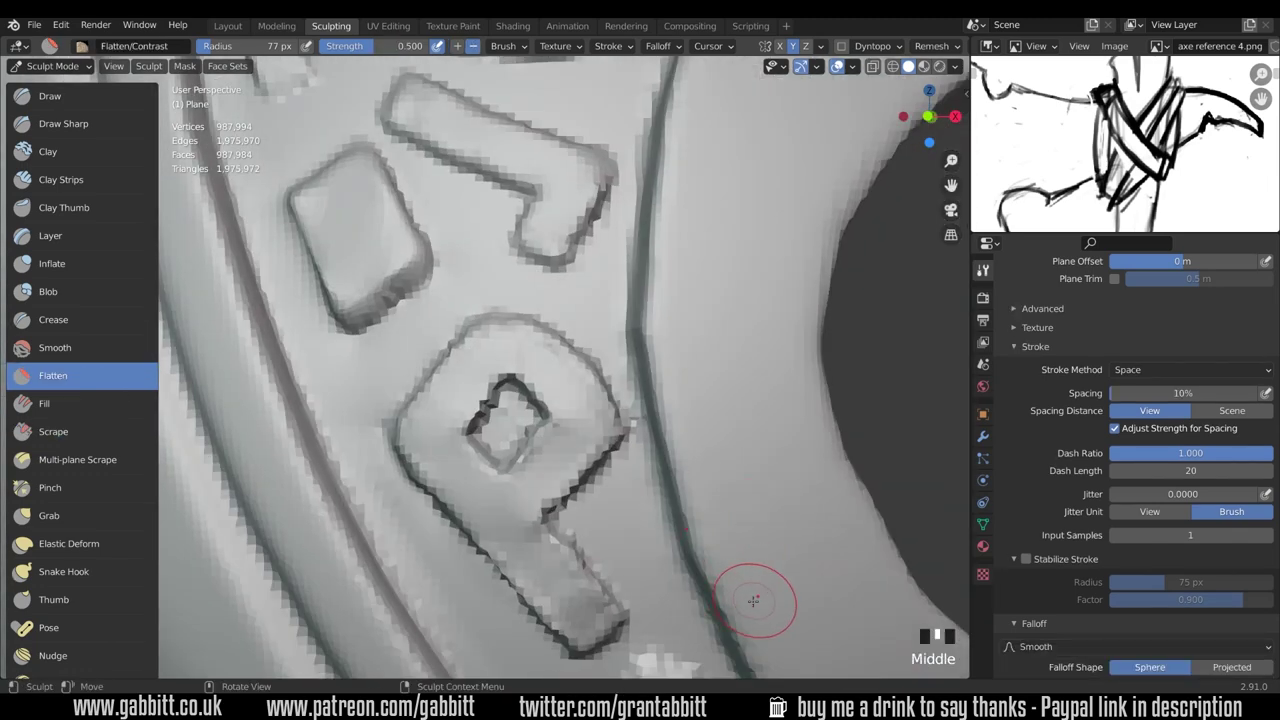
{"action": "mouse_move", "coordinate": [545, 500]}
{"action": "left_mouse_down"}
{"action": "mouse_move", "coordinate": [577, 426]}
{"action": "mouse_move", "coordinate": [485, 545]}
{"action": "left_mouse_up"}
{"action": "mouse_move", "coordinate": [540, 570]}
{"action": "middle_mouse_down"}
{"action": "mouse_move", "coordinate": [623, 426]}
{"action": "mouse_move", "coordinate": [1041, 639]}
{"action": "middle_mouse_up"}
Even out the P-shaped rune's face with the Fill brush at strength 0.700, undoing the last stroke and enabling Plane Trim.
{"action": "left_click", "coordinate": [53, 431]}
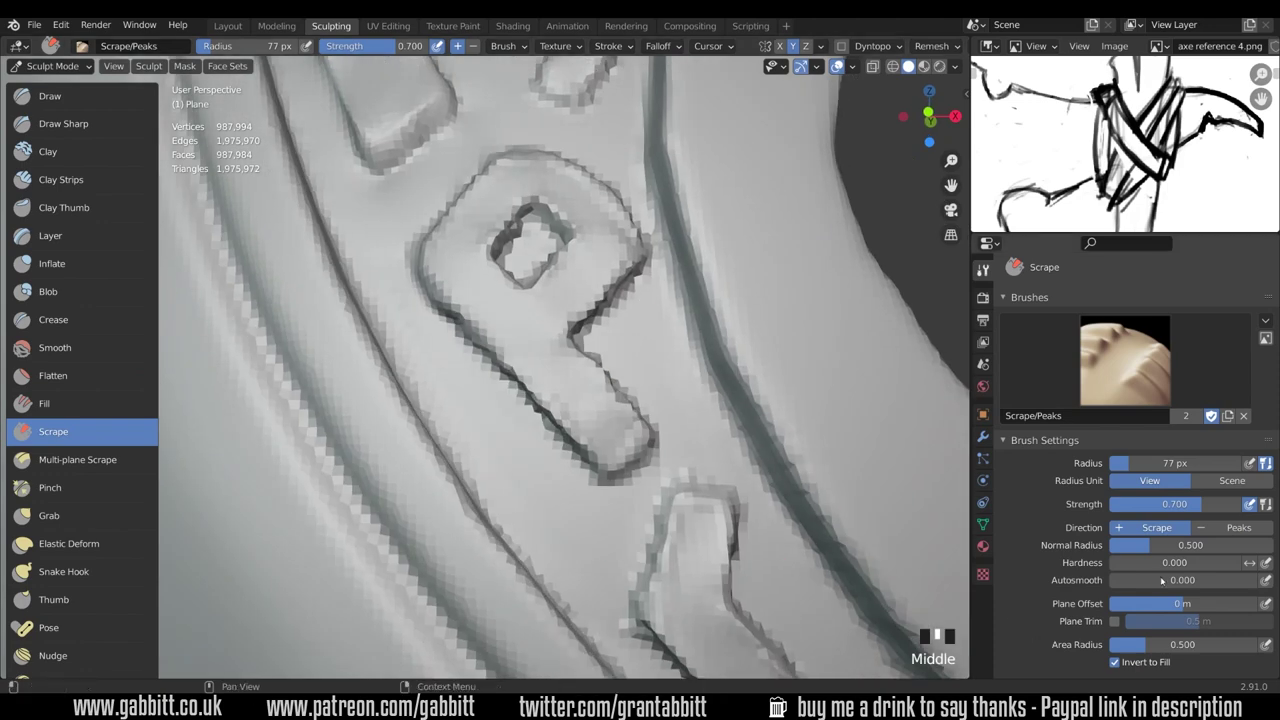
{"action": "left_click", "coordinate": [44, 404]}
{"action": "left_click_drag", "start_coordinate": [610, 435], "coordinate": [468, 270]}
{"action": "left_click_drag", "start_coordinate": [470, 275], "coordinate": [612, 438]}
{"action": "left_click_drag", "start_coordinate": [585, 385], "coordinate": [608, 250]}
{"action": "mouse_move", "coordinate": [615, 235]}
{"action": "left_mouse_down"}
{"action": "mouse_move", "coordinate": [552, 182]}
{"action": "mouse_move", "coordinate": [459, 240]}
{"action": "left_mouse_up"}
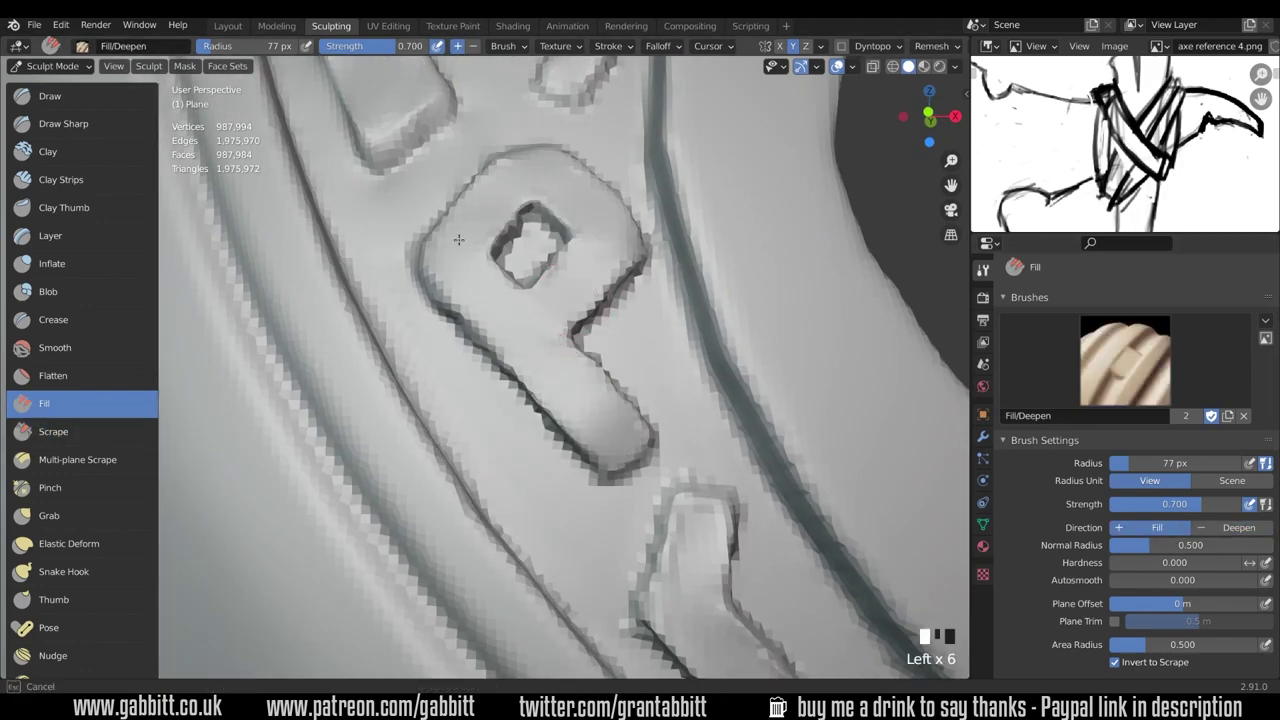
{"action": "key", "text": "ctrl+z"}
{"action": "left_click", "coordinate": [1114, 621]}
{"action": "left_click_drag", "start_coordinate": [498, 305], "coordinate": [597, 426]}
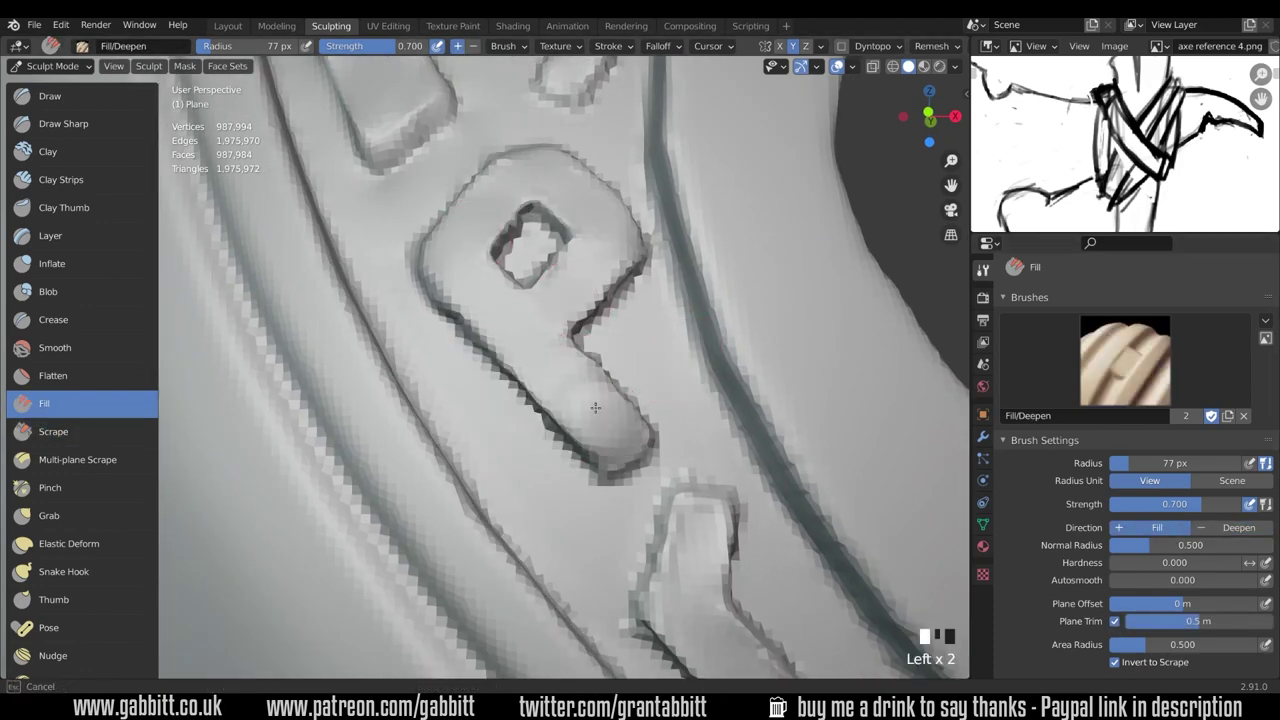
Return to the front view, set the Fill brush radius to 37 px and fill the long narrow rune's lower end.
{"action": "mouse_move", "coordinate": [615, 445]}
{"action": "middle_mouse_down"}
{"action": "mouse_move", "coordinate": [645, 218]}
{"action": "mouse_move", "coordinate": [700, 603]}
{"action": "middle_mouse_up"}
{"action": "key", "text": "KP_1"}
{"action": "scroll", "coordinate": [600, 400], "scroll_direction": "down", "scroll_amount": 6}
{"action": "key", "text": "f"}
{"action": "left_click", "coordinate": [555, 340]}
{"action": "scroll", "coordinate": [501, 338], "scroll_direction": "up", "scroll_amount": 4}
{"action": "middle_click_drag", "start_coordinate": [501, 338], "coordinate": [640, 455], "text": "shift"}
{"action": "left_click_drag", "start_coordinate": [510, 255], "coordinate": [488, 280]}
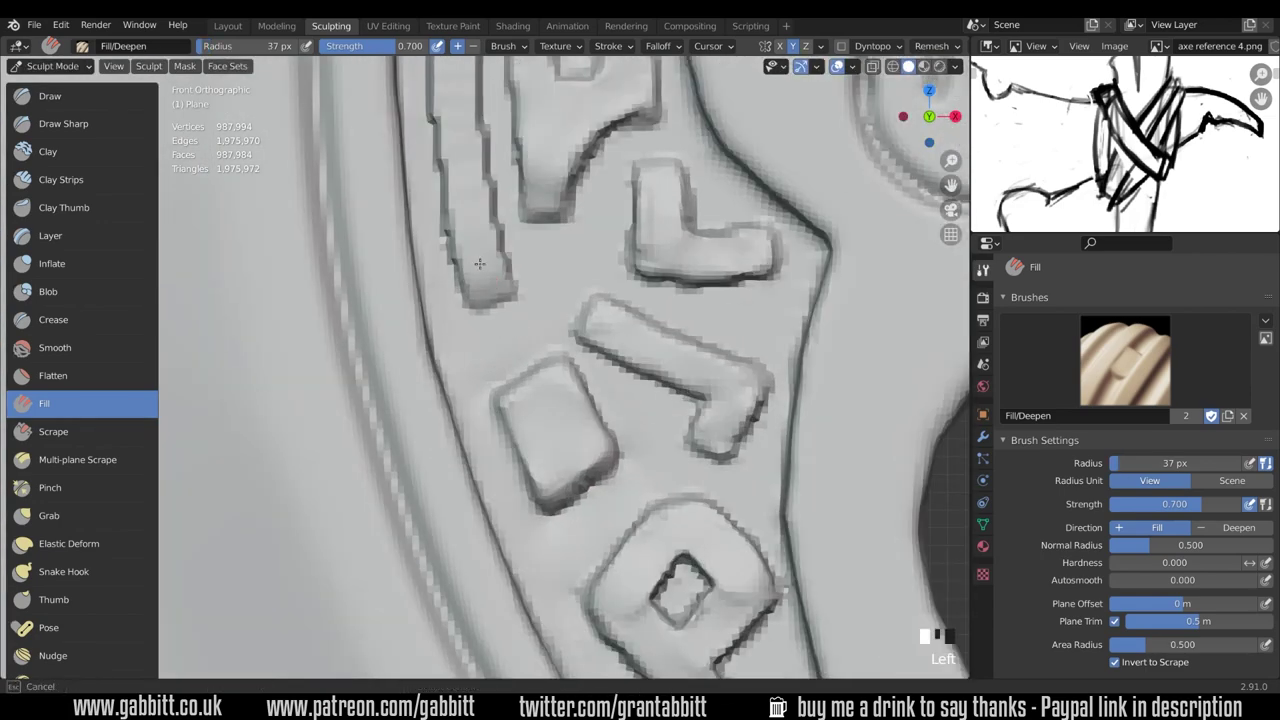
Fill the lower part of the block rune with the square hole and smooth the area around it.
{"action": "middle_click_drag", "start_coordinate": [550, 200], "coordinate": [579, 347], "text": "shift"}
{"action": "left_click_drag", "start_coordinate": [600, 310], "coordinate": [572, 345]}
{"action": "middle_click_drag", "start_coordinate": [600, 345], "coordinate": [714, 363]}
{"action": "key", "text": "KP_1"}
{"action": "mouse_move", "coordinate": [703, 400]}
{"action": "left_mouse_down"}
{"action": "mouse_move", "coordinate": [569, 340]}
{"action": "mouse_move", "coordinate": [587, 330]}
{"action": "left_mouse_up"}
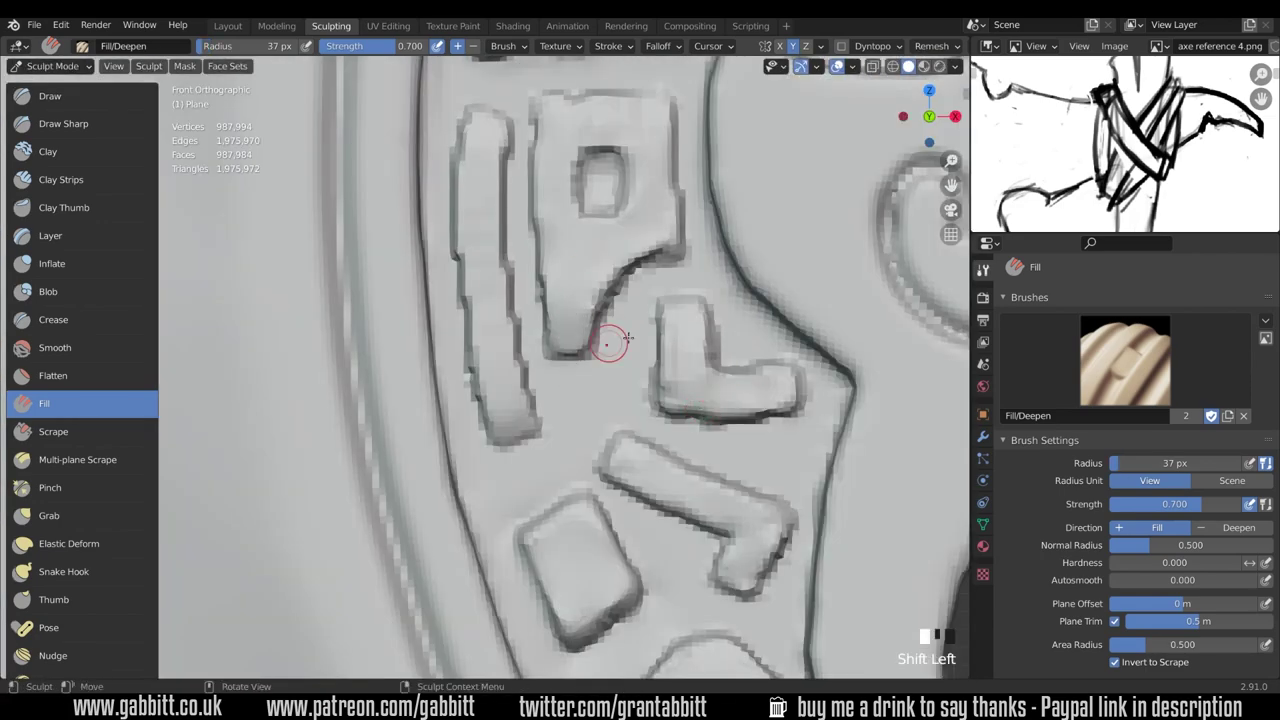
{"action": "middle_click_drag", "start_coordinate": [612, 300], "coordinate": [780, 590], "text": "shift"}
{"action": "middle_click_drag", "start_coordinate": [780, 590], "coordinate": [763, 274], "text": "ctrl"}
{"action": "mouse_move", "coordinate": [870, 345]}
{"action": "left_mouse_down", "text": "shift"}
{"action": "mouse_move", "coordinate": [750, 345]}
{"action": "mouse_move", "coordinate": [911, 333]}
{"action": "left_mouse_up", "text": "shift"}
Pinch the lower edge of the B-shaped rune at radius 49 px and smooth the surface beside it.
{"action": "left_click", "coordinate": [60, 487]}
{"action": "middle_click_drag", "start_coordinate": [910, 333], "coordinate": [829, 309], "text": "ctrl"}
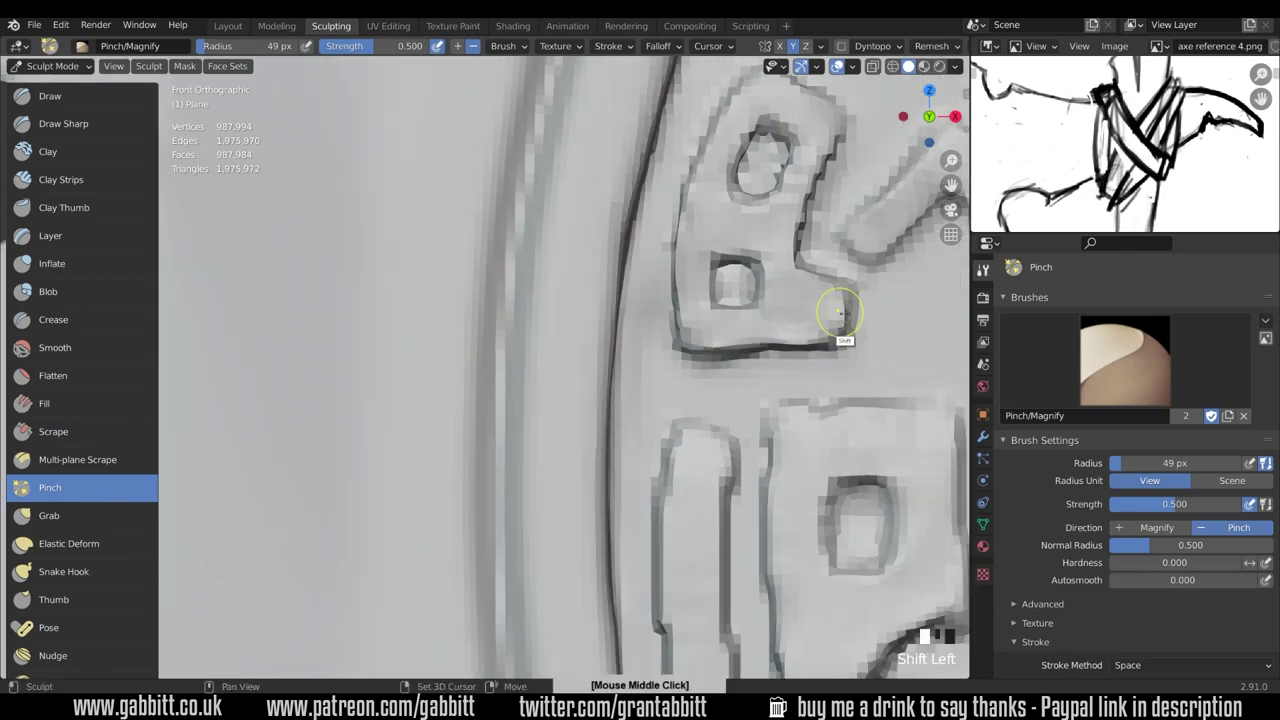
{"action": "key", "text": "shift+c"}
{"action": "mouse_move", "coordinate": [700, 337]}
{"action": "middle_mouse_down", "text": "shift"}
{"action": "mouse_move", "coordinate": [695, 440]}
{"action": "mouse_move", "coordinate": [710, 365]}
{"action": "middle_mouse_up", "text": "shift"}
{"action": "mouse_move", "coordinate": [708, 388]}
{"action": "left_mouse_down"}
{"action": "mouse_move", "coordinate": [731, 377]}
{"action": "mouse_move", "coordinate": [775, 390]}
{"action": "left_mouse_up"}
{"action": "mouse_move", "coordinate": [780, 402]}
{"action": "left_mouse_down", "text": "shift"}
{"action": "mouse_move", "coordinate": [731, 423]}
{"action": "mouse_move", "coordinate": [807, 466]}
{"action": "left_mouse_up", "text": "shift"}
{"action": "middle_click_drag", "start_coordinate": [807, 465], "coordinate": [651, 397], "text": "ctrl"}
Reshape the outline groove beside the B-shaped rune with the Grab brush at radius 134 px.
{"action": "key", "text": "g"}
{"action": "middle_click_drag", "start_coordinate": [557, 349], "coordinate": [480, 200], "text": "ctrl"}
{"action": "middle_click_drag", "start_coordinate": [480, 200], "coordinate": [525, 225], "text": "shift"}
{"action": "key", "text": "f"}
{"action": "left_click", "coordinate": [540, 190]}
{"action": "left_click_drag", "start_coordinate": [520, 225], "coordinate": [498, 285]}
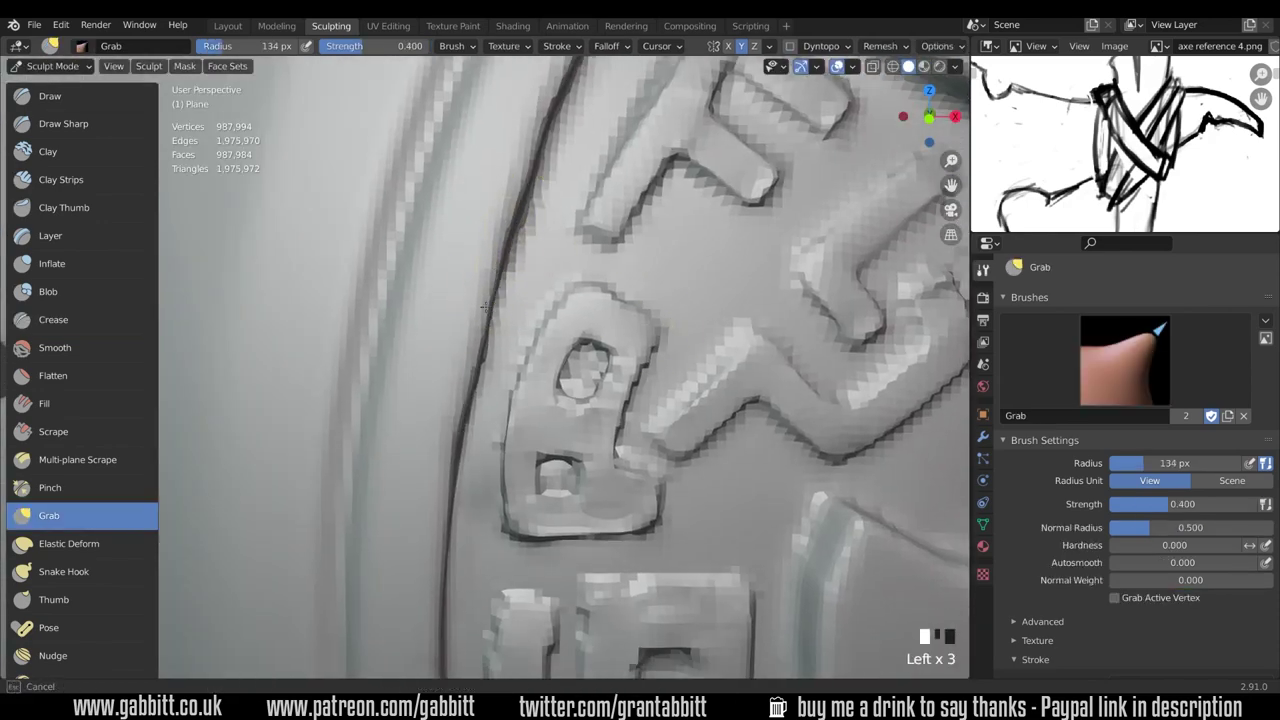
Smooth the wall and rim of the round cutout on the underside of the axe head.
{"action": "middle_click_drag", "start_coordinate": [575, 240], "coordinate": [640, 370], "text": "ctrl"}
{"action": "mouse_move", "coordinate": [840, 490]}
{"action": "middle_mouse_down", "text": "shift"}
{"action": "mouse_move", "coordinate": [671, 466]}
{"action": "mouse_move", "coordinate": [578, 480]}
{"action": "middle_mouse_up", "text": "shift"}
{"action": "middle_click_drag", "start_coordinate": [500, 480], "coordinate": [474, 350], "text": "ctrl"}
{"action": "left_click_drag", "start_coordinate": [400, 330], "coordinate": [390, 385], "text": "shift"}
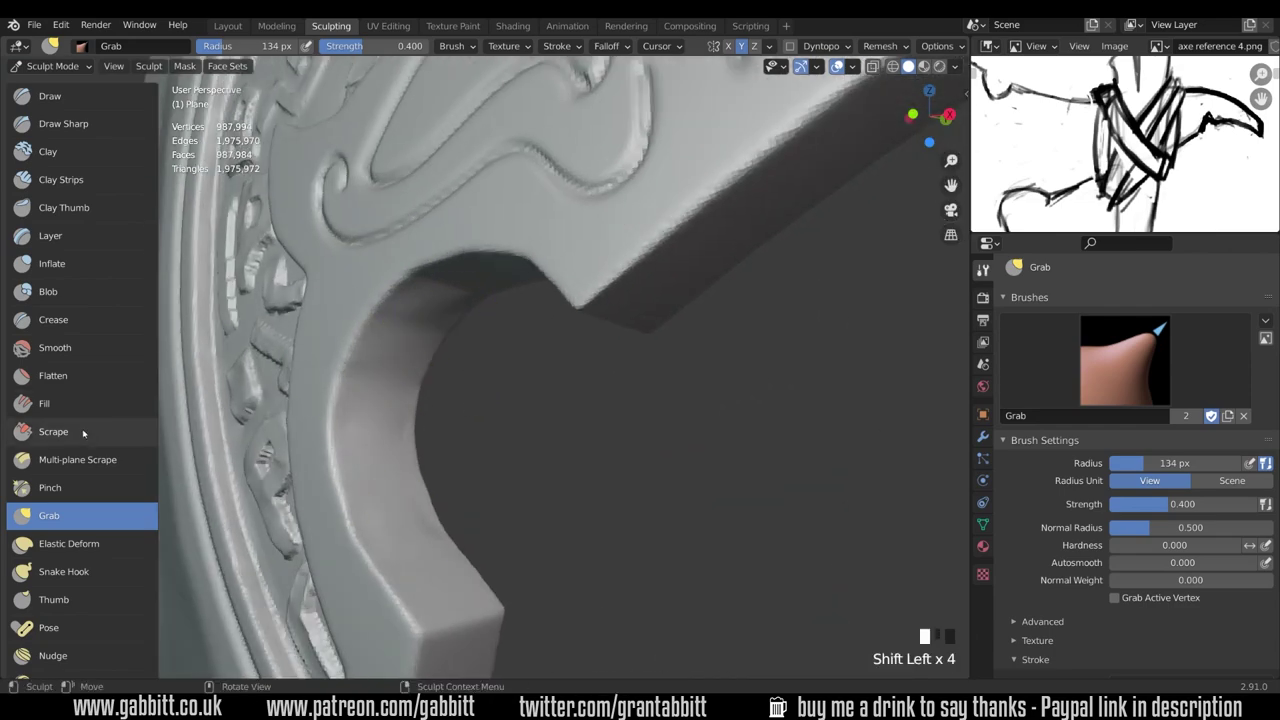
{"action": "middle_click_drag", "start_coordinate": [480, 360], "coordinate": [560, 470], "text": "ctrl"}
{"action": "mouse_move", "coordinate": [560, 470]}
{"action": "middle_mouse_down"}
{"action": "mouse_move", "coordinate": [623, 431]}
{"action": "mouse_move", "coordinate": [560, 300]}
{"action": "middle_mouse_up"}
{"action": "left_click_drag", "start_coordinate": [400, 400], "coordinate": [386, 463], "text": "shift"}
{"action": "middle_click_drag", "start_coordinate": [450, 400], "coordinate": [530, 500], "text": "ctrl"}
{"action": "mouse_move", "coordinate": [530, 500]}
{"action": "middle_mouse_down", "text": "shift"}
{"action": "mouse_move", "coordinate": [576, 452]}
{"action": "mouse_move", "coordinate": [570, 330]}
{"action": "middle_mouse_up", "text": "shift"}
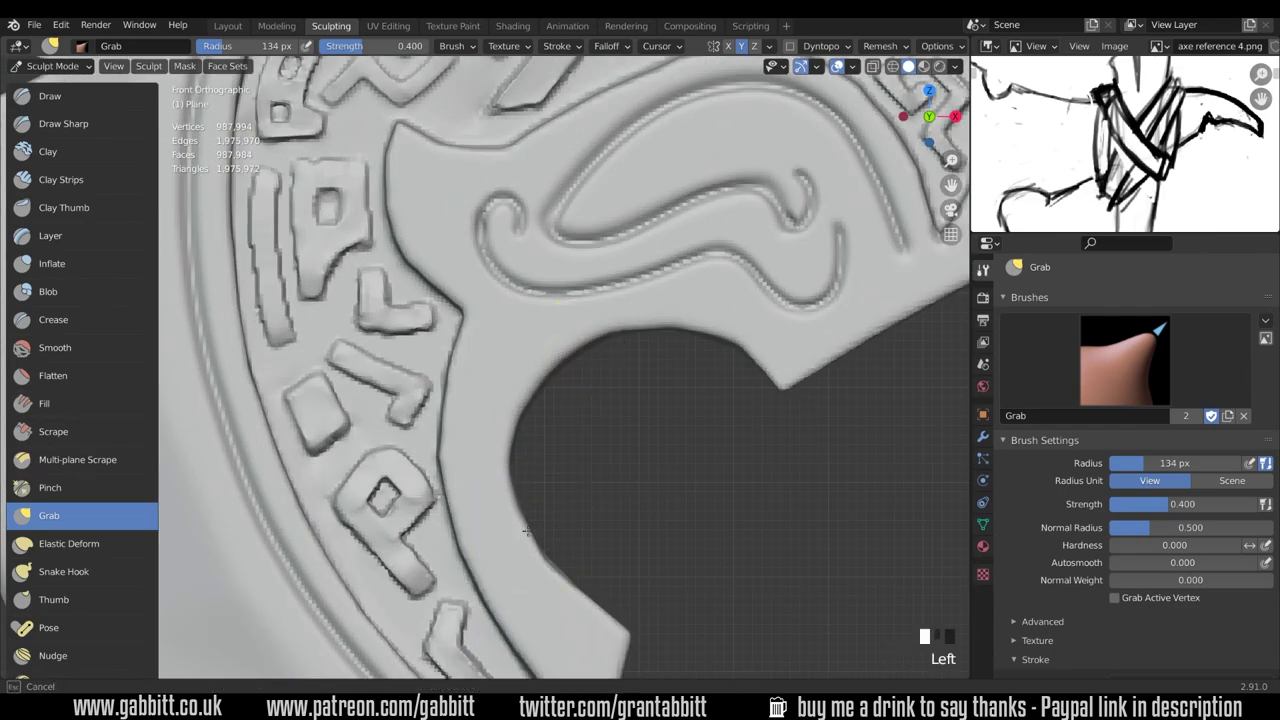
Adjust the curve of the lower round cutout with the Grab brush and smooth its rim.
{"action": "left_click_drag", "start_coordinate": [520, 490], "coordinate": [535, 520]}
{"action": "middle_click_drag", "start_coordinate": [560, 480], "coordinate": [550, 400], "text": "ctrl"}
{"action": "middle_click_drag", "start_coordinate": [550, 400], "coordinate": [440, 330]}
{"action": "left_click_drag", "start_coordinate": [395, 336], "coordinate": [389, 420], "text": "shift"}
{"action": "middle_click_drag", "start_coordinate": [450, 300], "coordinate": [530, 420], "text": "ctrl"}
{"action": "mouse_move", "coordinate": [530, 420]}
{"action": "middle_mouse_down"}
{"action": "mouse_move", "coordinate": [577, 350]}
{"action": "mouse_move", "coordinate": [595, 355]}
{"action": "middle_mouse_up"}
{"action": "key", "text": "KP_1"}
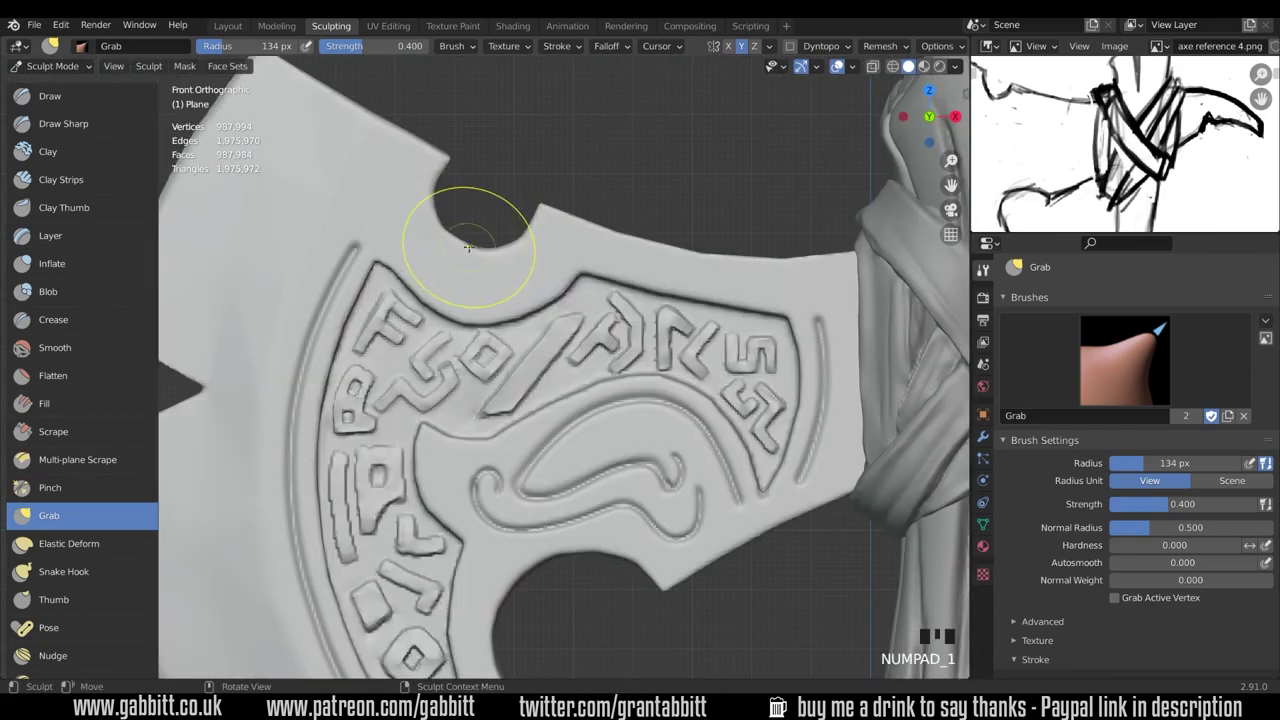
Set the Grab radius to 90 px and nudge the peaked corner of the outline's upper edge slightly upward.
{"action": "key", "text": "f"}
{"action": "left_click", "coordinate": [490, 262]}
{"action": "left_click_drag", "start_coordinate": [590, 293], "coordinate": [594, 283]}
{"action": "middle_click_drag", "start_coordinate": [700, 340], "coordinate": [813, 477], "text": "ctrl"}
{"action": "middle_click_drag", "start_coordinate": [813, 477], "coordinate": [741, 421], "text": "shift"}
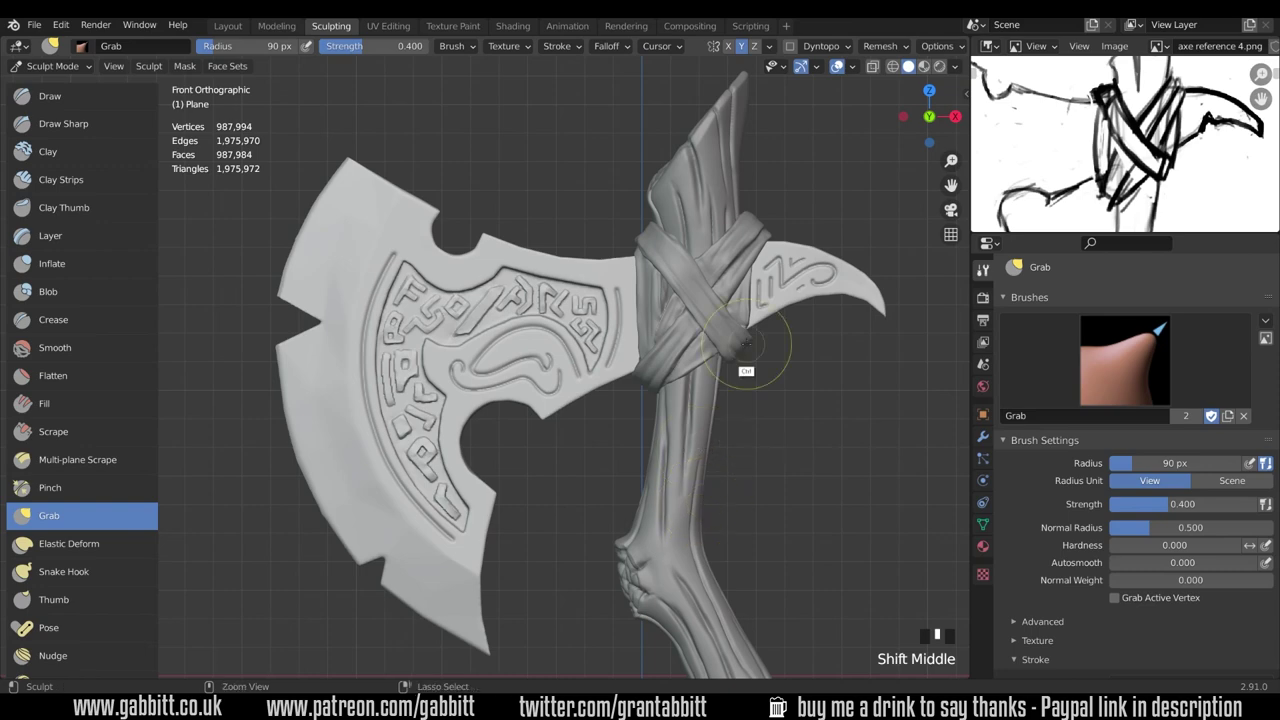
Smooth the blade surface beside the upper V-shaped notch, between the cutting edge and the curved outline groove.
{"action": "scroll", "coordinate": [746, 346], "scroll_direction": "down", "scroll_amount": 6}
{"action": "middle_click_drag", "start_coordinate": [720, 346], "coordinate": [625, 325]}
{"action": "scroll", "coordinate": [622, 325], "scroll_direction": "up", "scroll_amount": 6}
{"action": "middle_click_drag", "start_coordinate": [622, 325], "coordinate": [600, 325]}
{"action": "scroll", "coordinate": [600, 325], "scroll_direction": "up", "scroll_amount": 6}
{"action": "middle_click_drag", "start_coordinate": [400, 120], "coordinate": [580, 320], "text": "shift"}
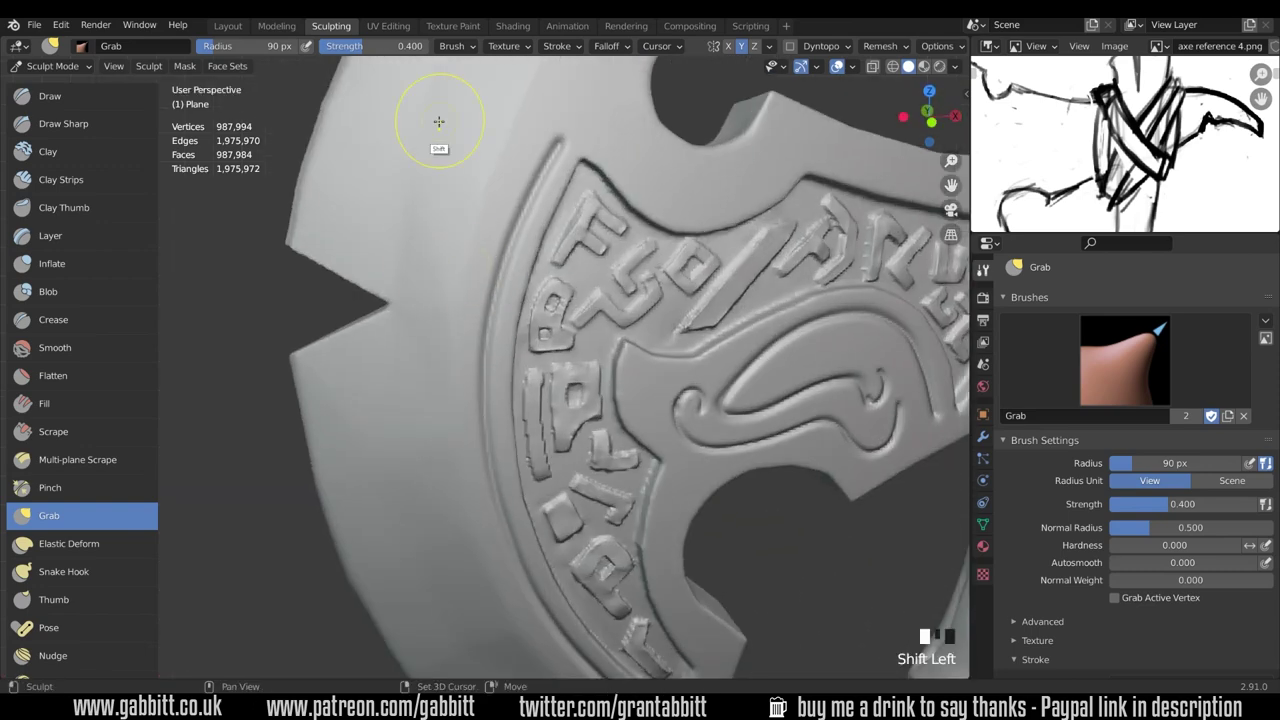
{"action": "left_click_drag", "start_coordinate": [437, 120], "coordinate": [386, 234], "text": "shift"}
Examine the engraved blade up close and the whole axe from its head down to the handle wrap and rings.
{"action": "scroll", "coordinate": [400, 240], "scroll_direction": "down", "scroll_amount": 7}
{"action": "middle_click_drag", "start_coordinate": [560, 330], "coordinate": [583, 351], "text": "shift"}
{"action": "scroll", "coordinate": [560, 340], "scroll_direction": "up", "scroll_amount": 6}
{"action": "middle_click_drag", "start_coordinate": [400, 180], "coordinate": [541, 360], "text": "shift"}
{"action": "scroll", "coordinate": [560, 370], "scroll_direction": "down", "scroll_amount": 8}
{"action": "middle_click_drag", "start_coordinate": [702, 450], "coordinate": [682, 468]}
{"action": "middle_click_drag", "start_coordinate": [684, 472], "coordinate": [675, 482]}
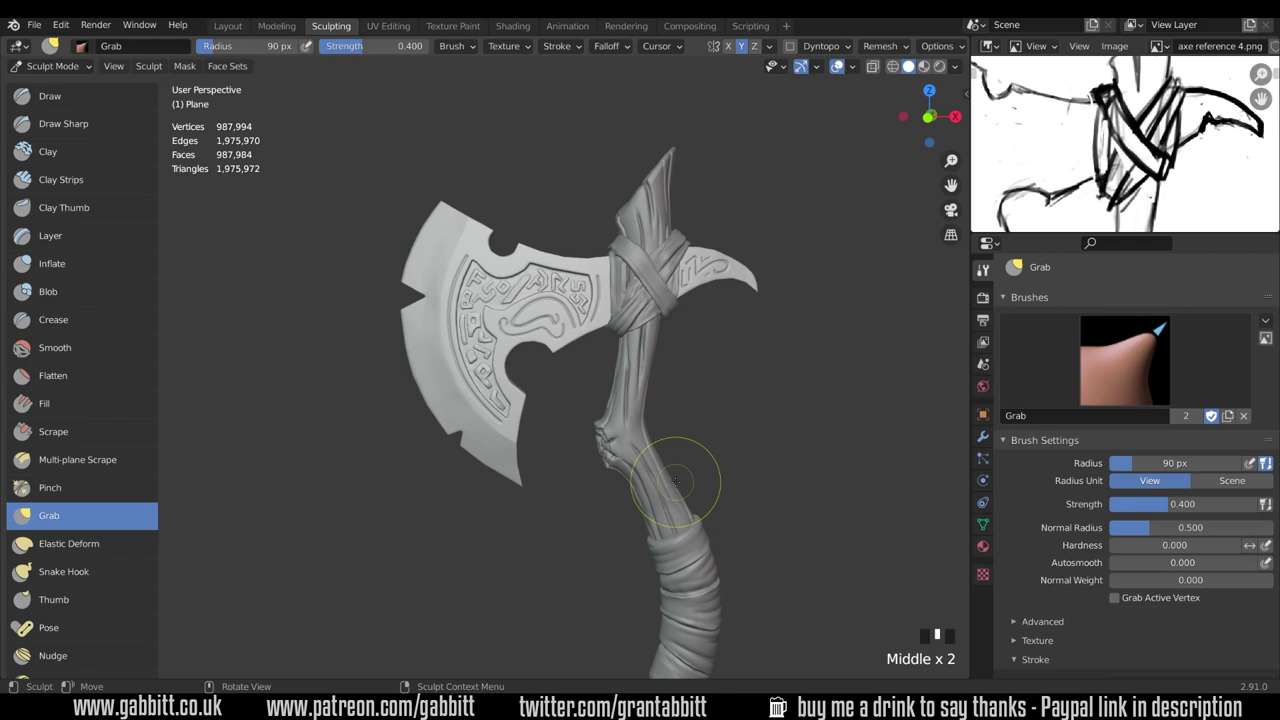
{"action": "middle_click_drag", "start_coordinate": [676, 482], "coordinate": [665, 338], "text": "shift"}
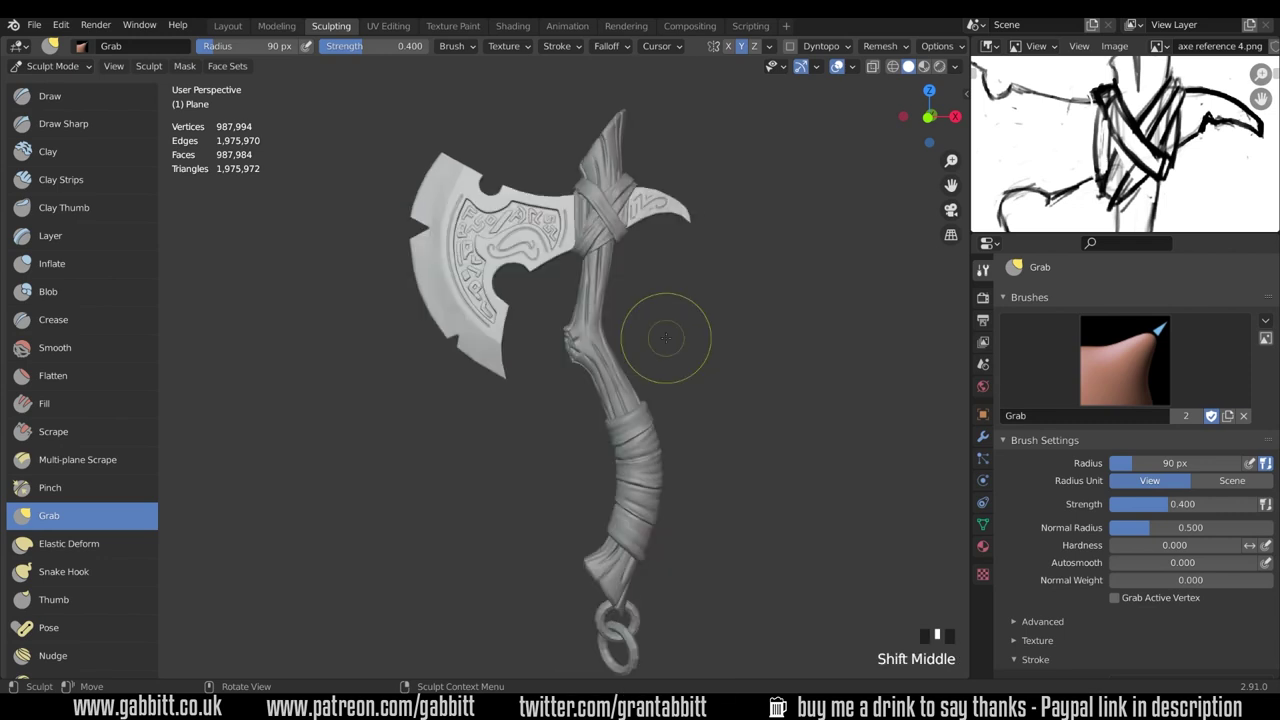